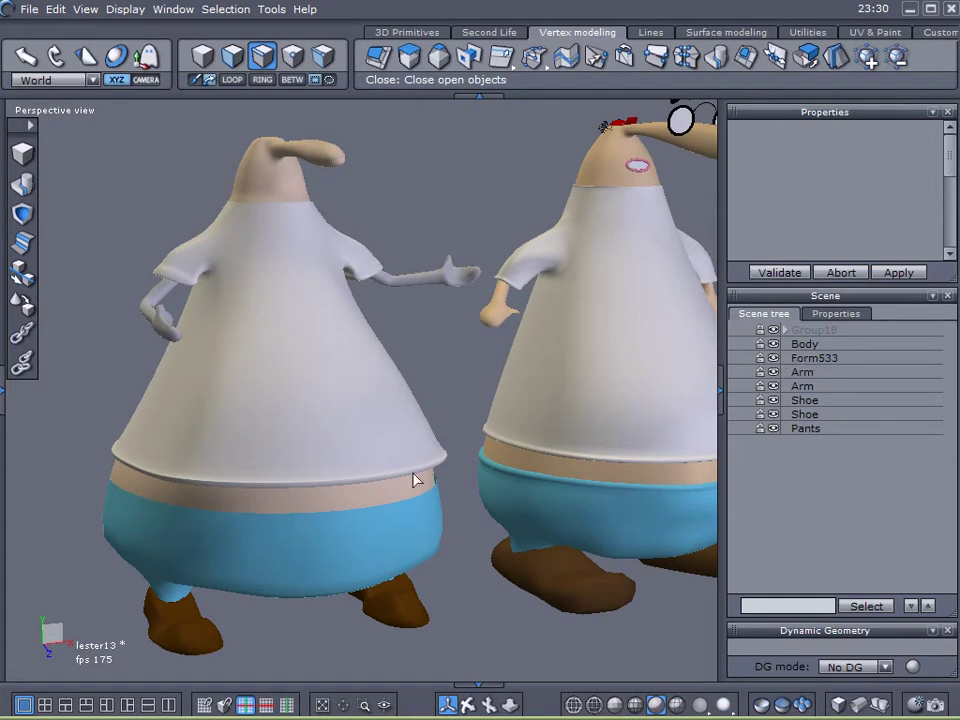
Step: Examine the cartoon character from the front, side and close up, with the shirt selected to show its mesh
middle_drag(225, 240, 315, 385)
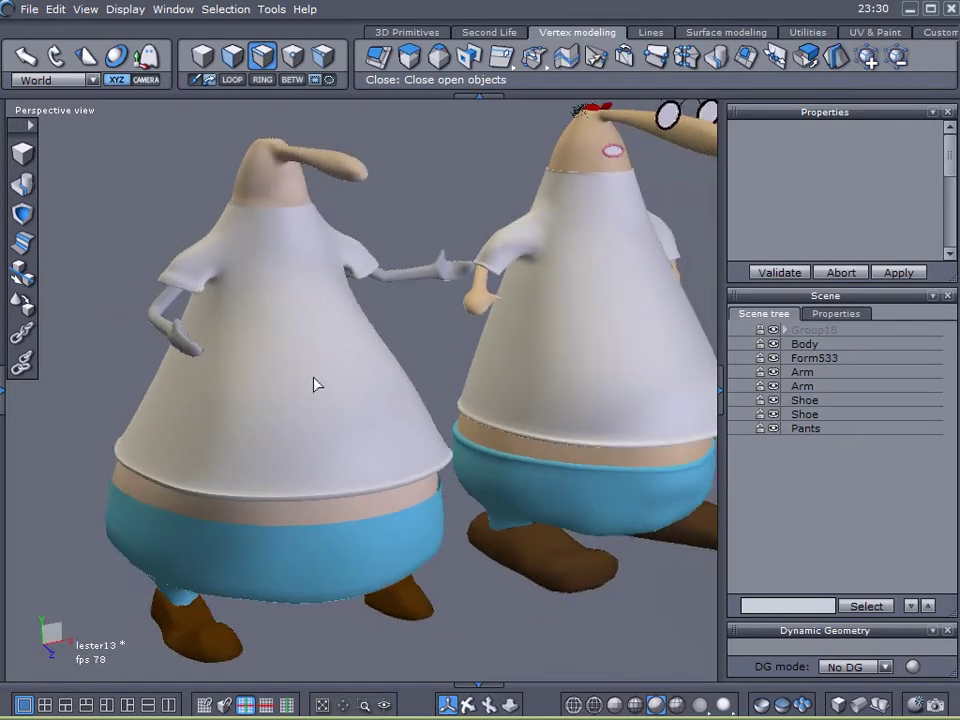
middle_drag(375, 357, 304, 386)
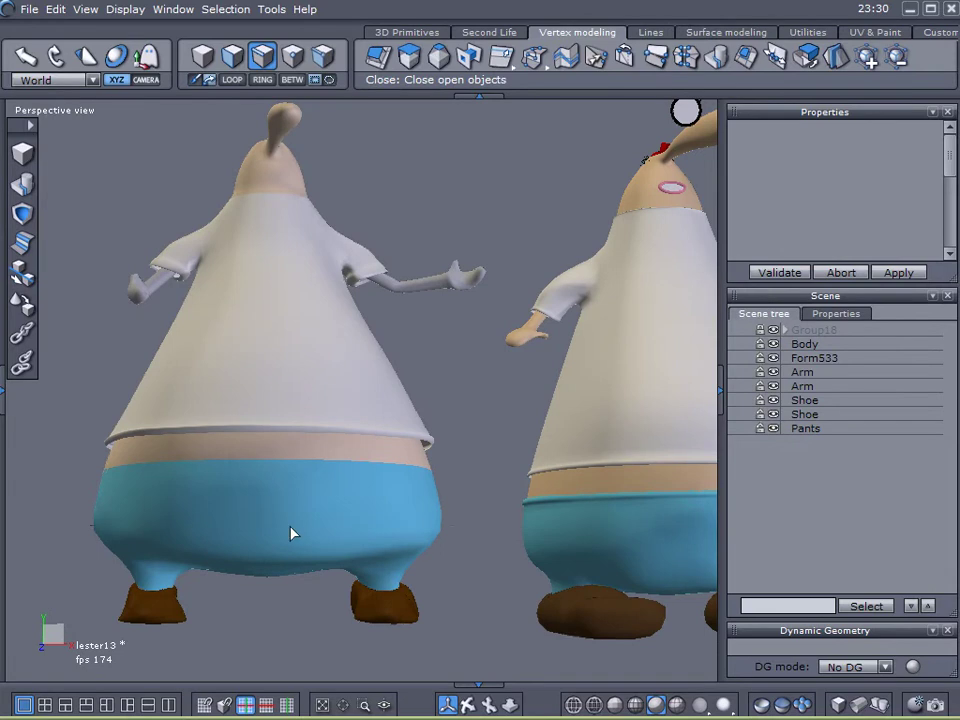
middle_drag(345, 472, 606, 492)
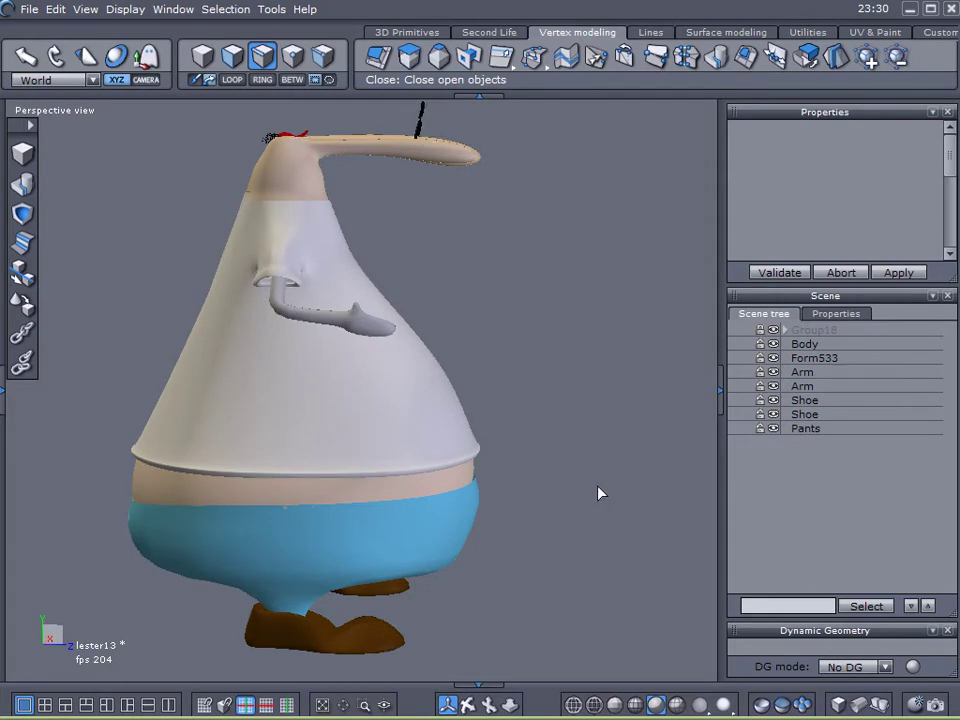
middle_drag(611, 471, 396, 404)
click(399, 384)
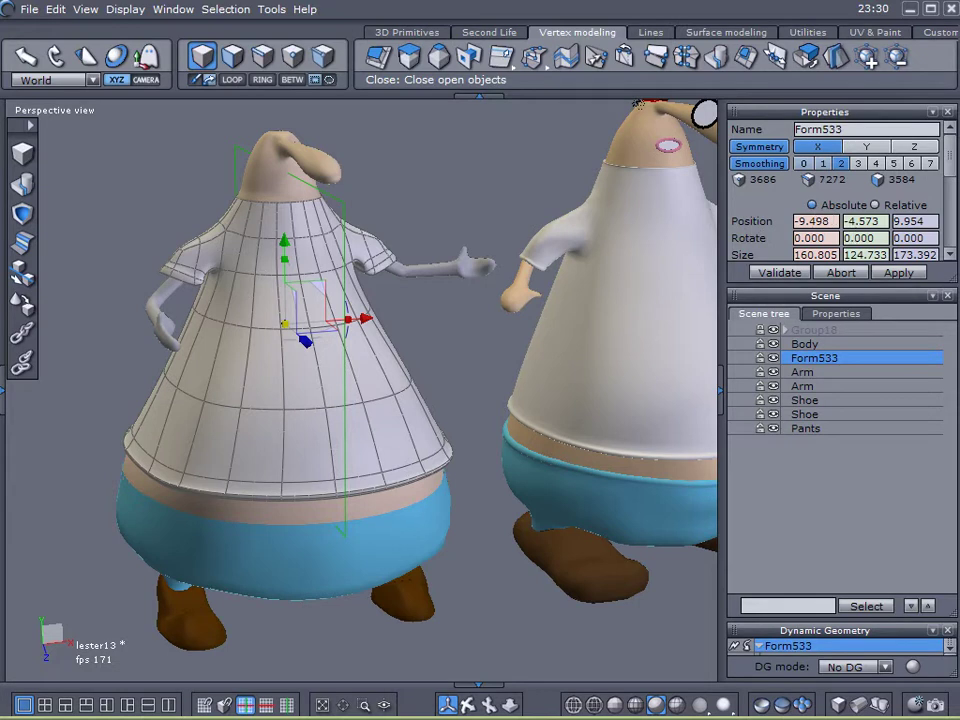
drag(950, 143, 950, 212)
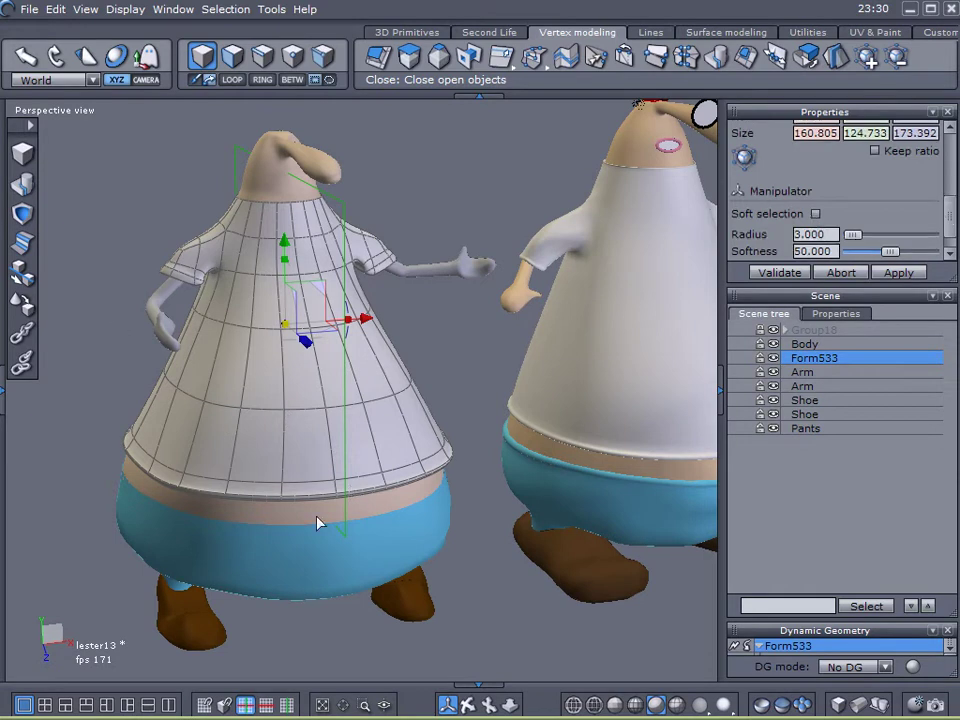
right_drag(325, 488, 293, 476)
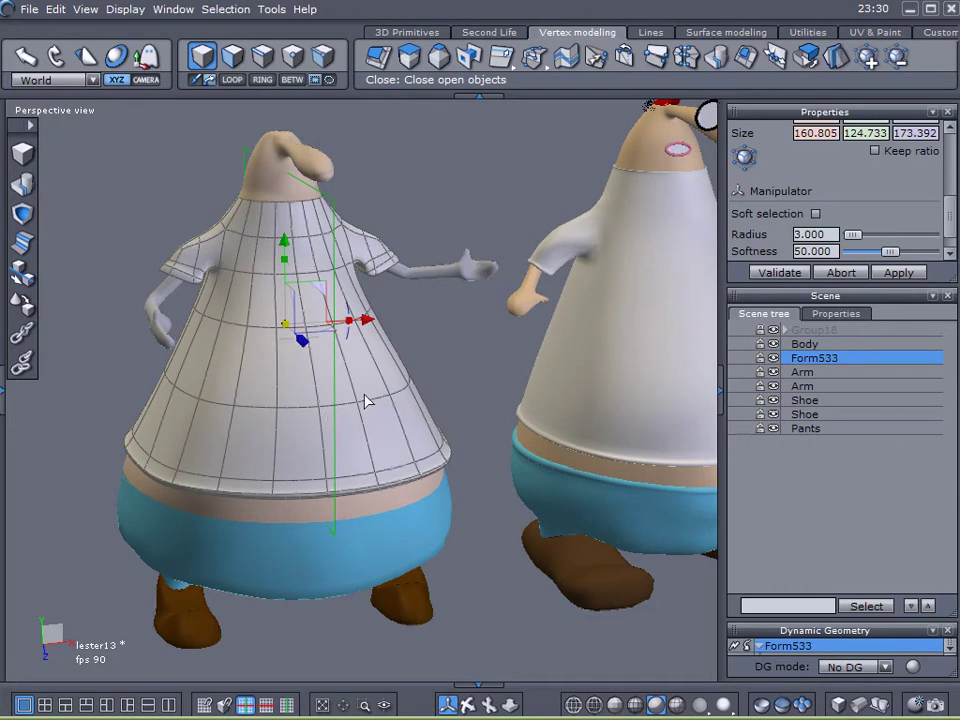
right_drag(323, 410, 381, 321)
scroll(232, 263, up, 5)
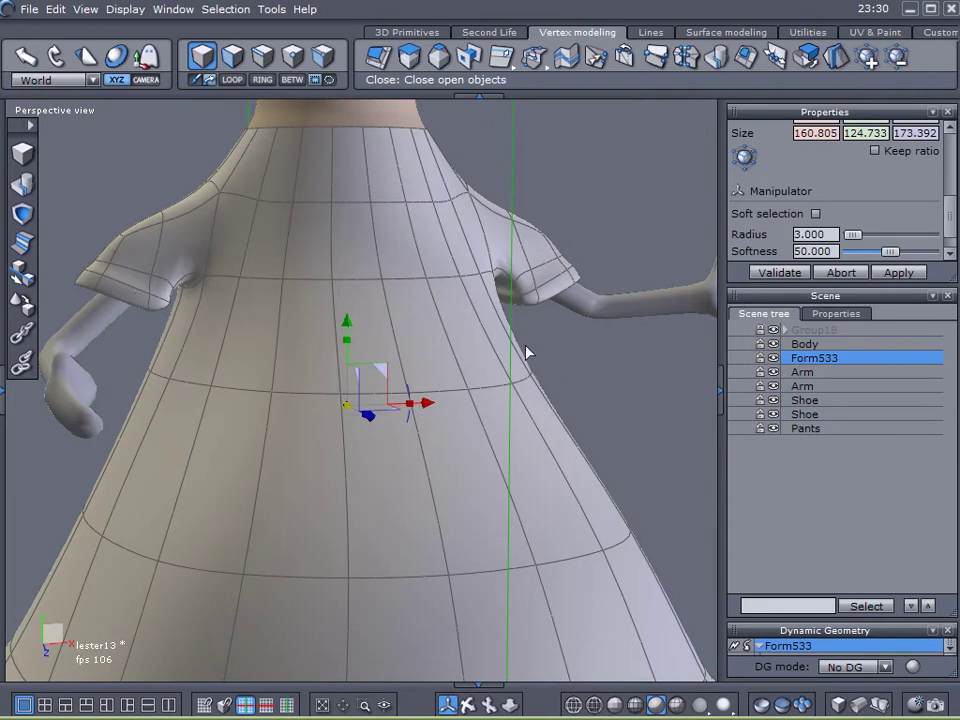
scroll(532, 330, down, 4)
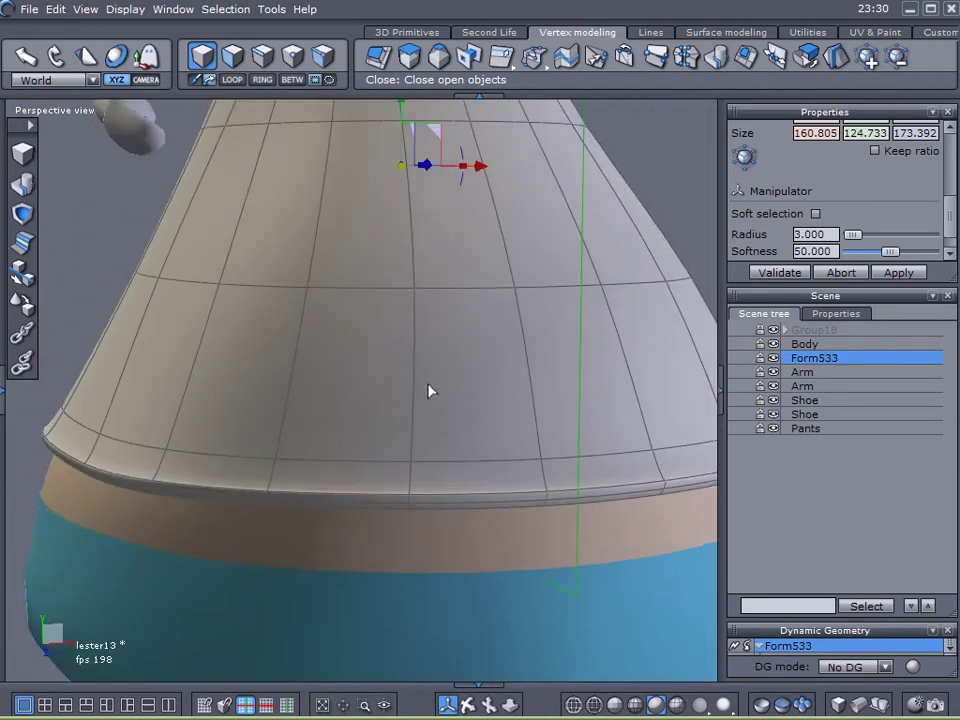
scroll(490, 392, down, 3)
scroll(482, 343, up, 3)
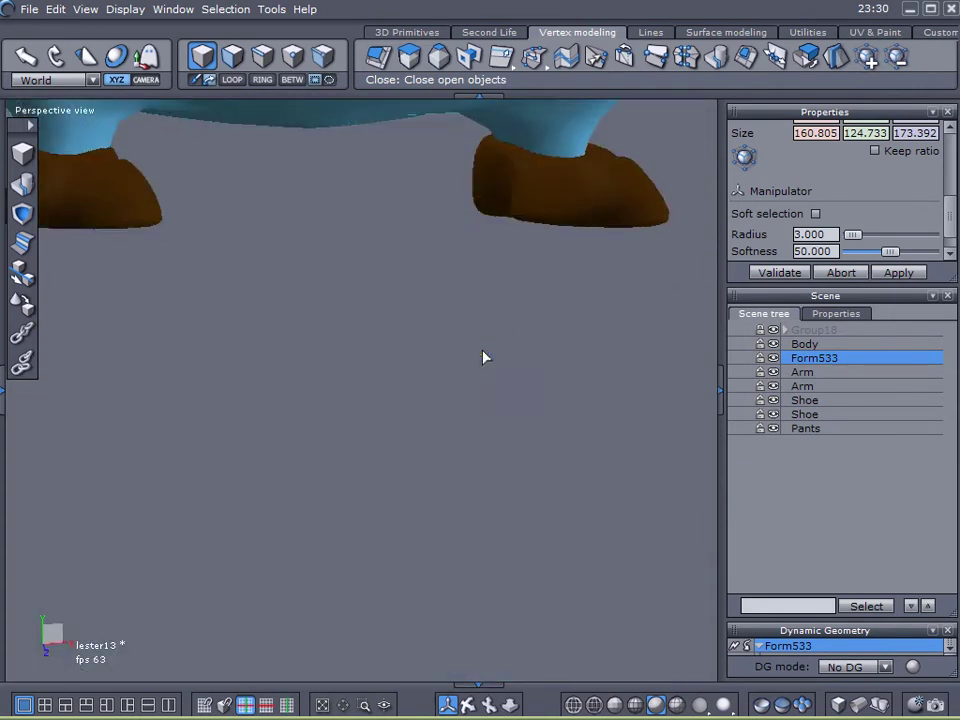
scroll(491, 375, down, 3)
Step: Extract a curve from the full edge loop around the waist opening of the pants
click(519, 397)
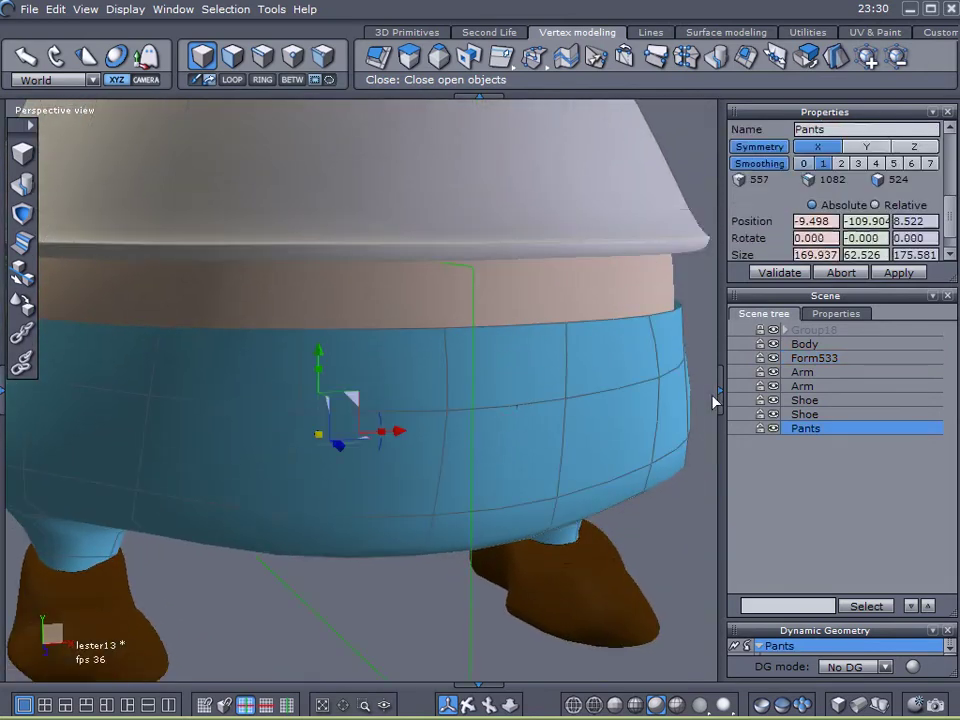
scroll(493, 392, down, 3)
scroll(596, 409, up, 4)
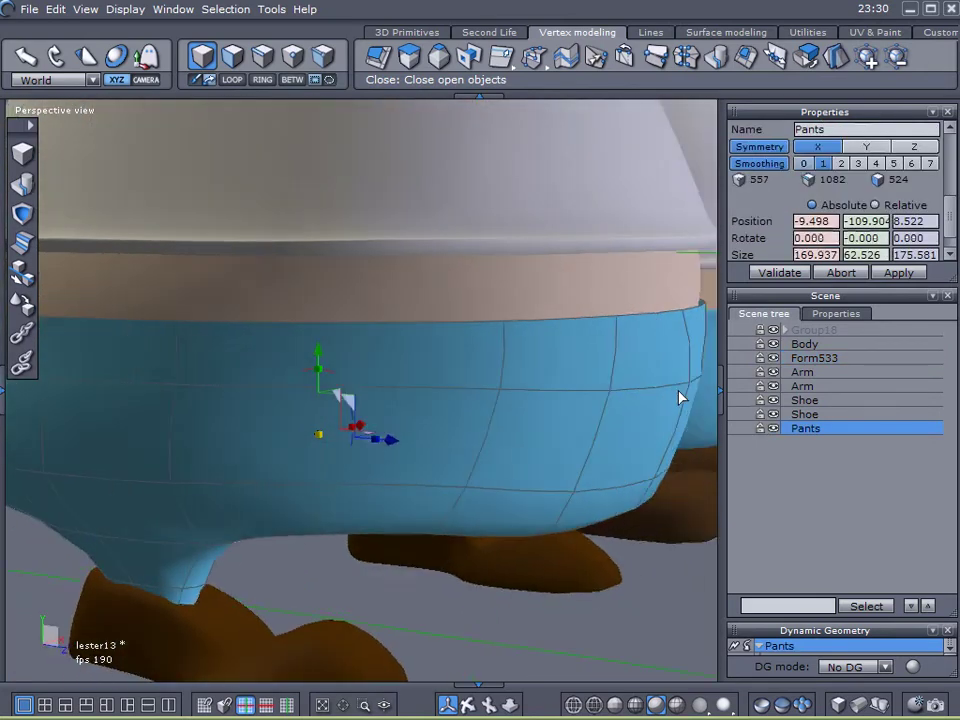
scroll(426, 405, down, 3)
scroll(489, 405, up, 3)
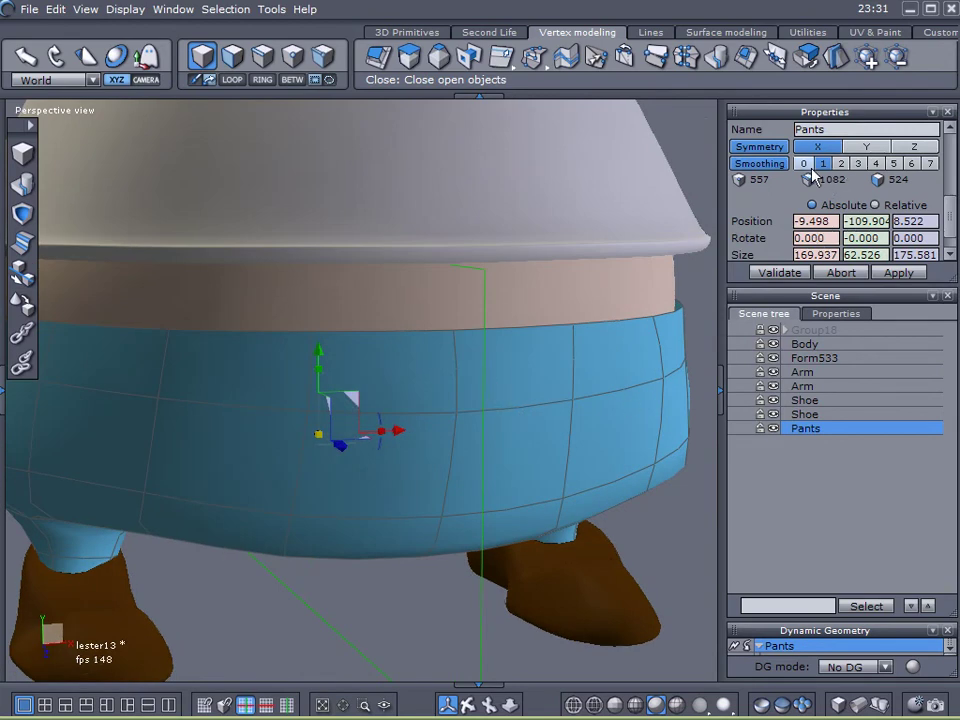
click(262, 55)
click(467, 329)
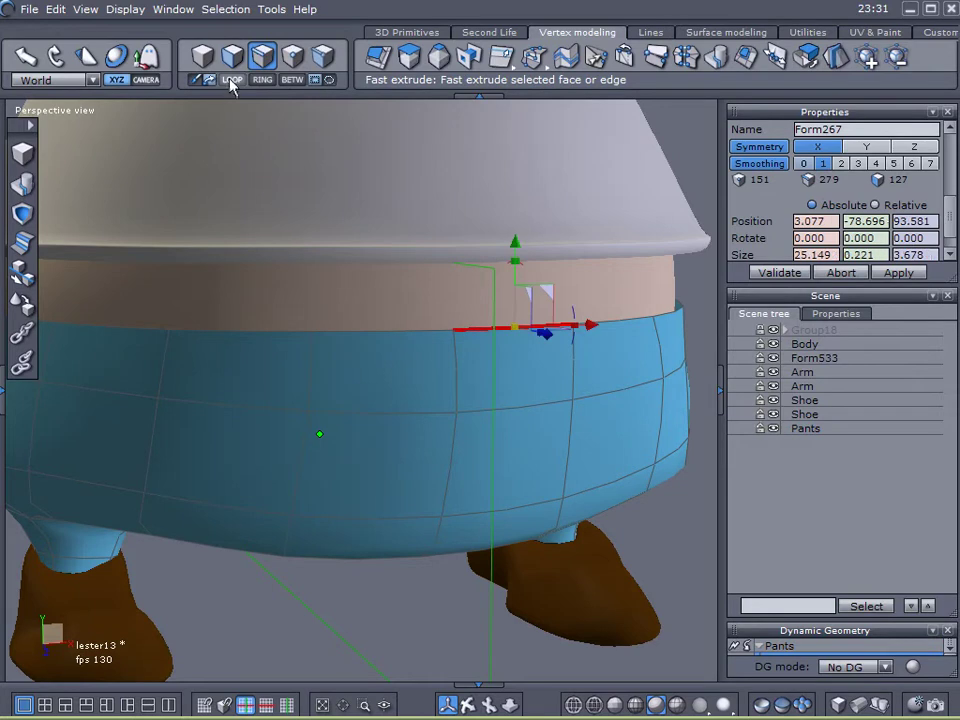
click(232, 80)
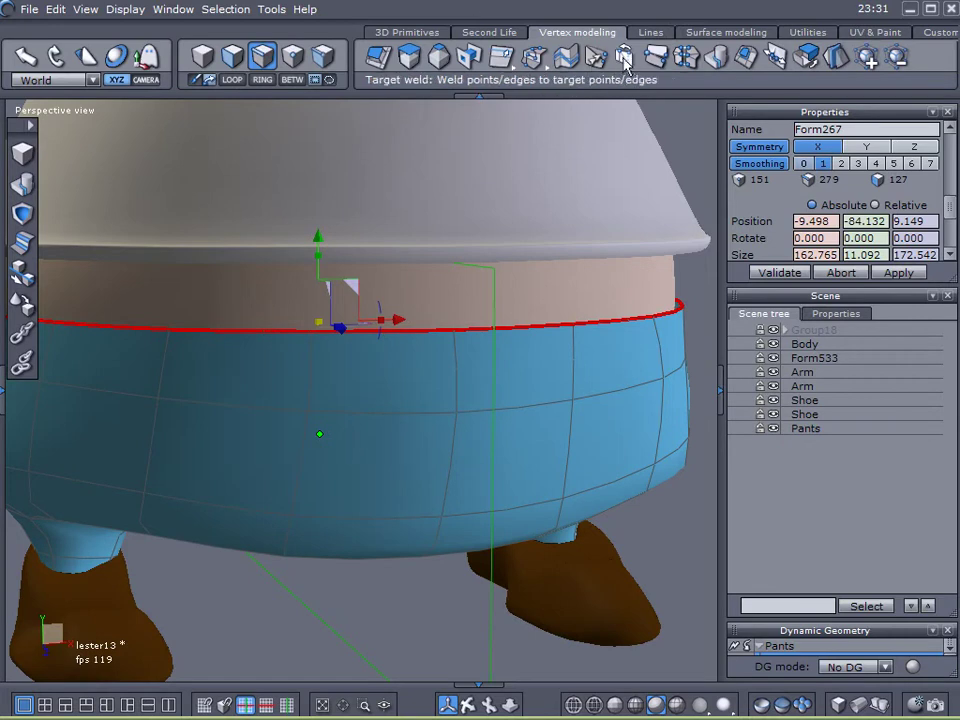
click(646, 31)
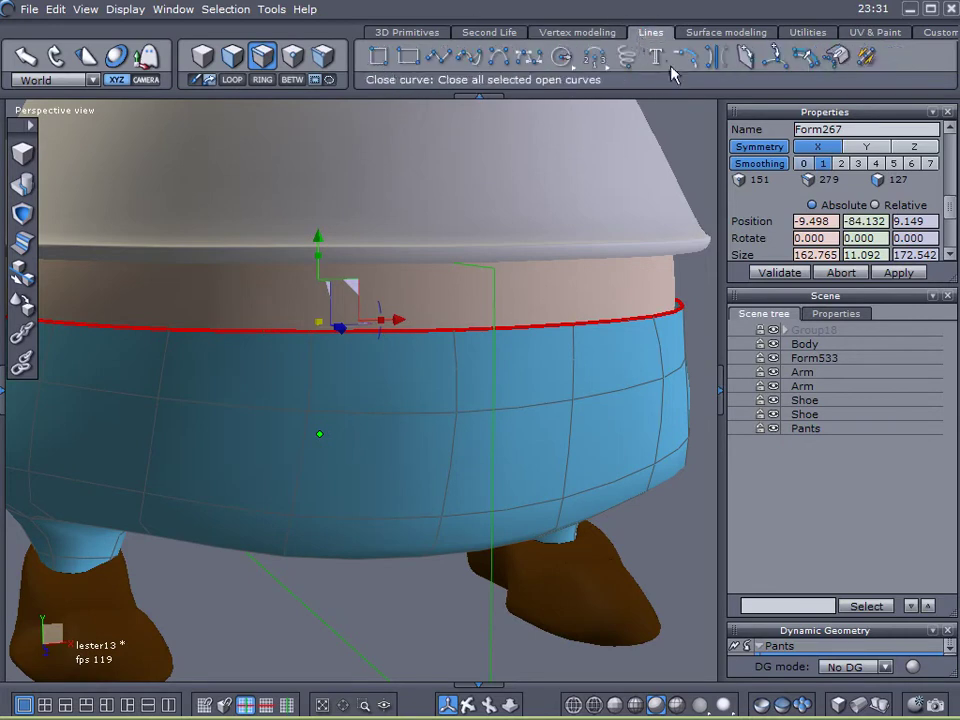
click(836, 60)
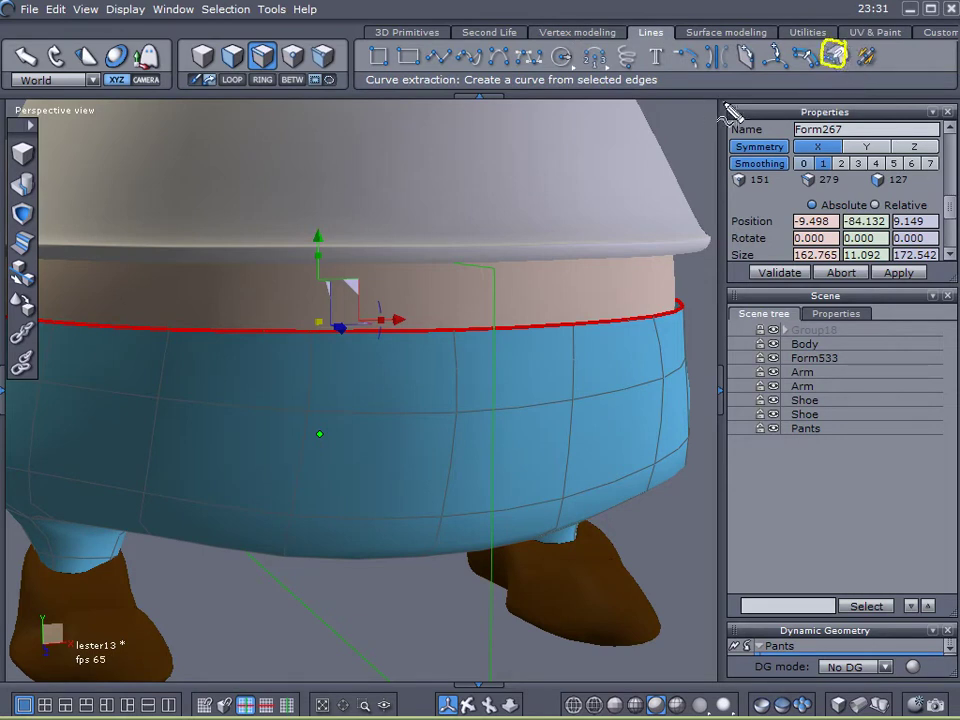
mouse_move(490, 58)
mouse_down()
mouse_move(374, 63)
mouse_move(476, 99)
mouse_up()
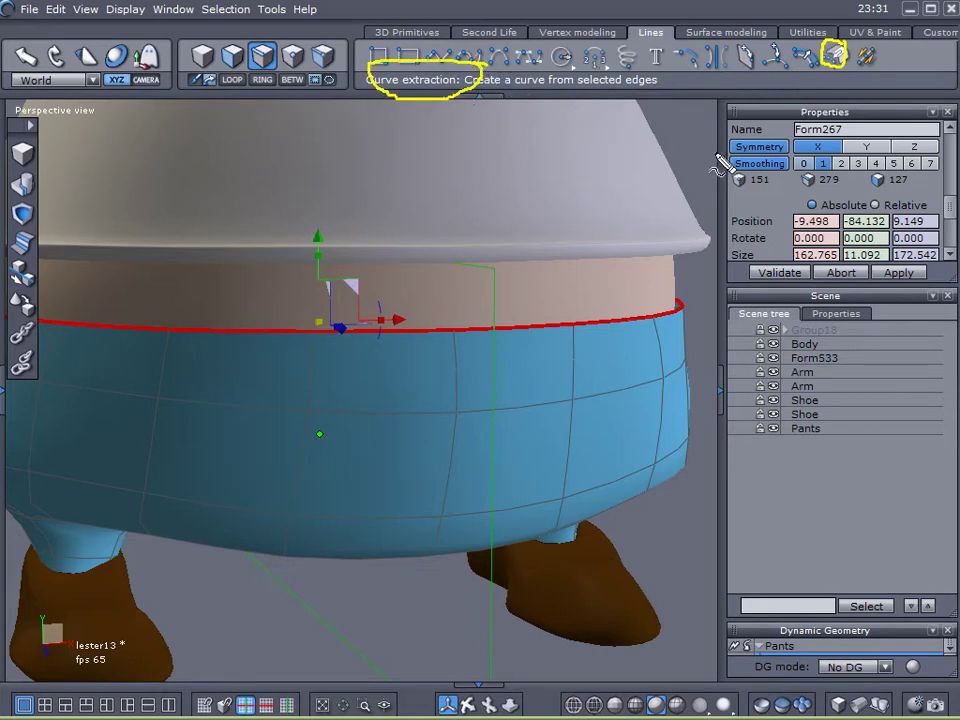
key(Escape)
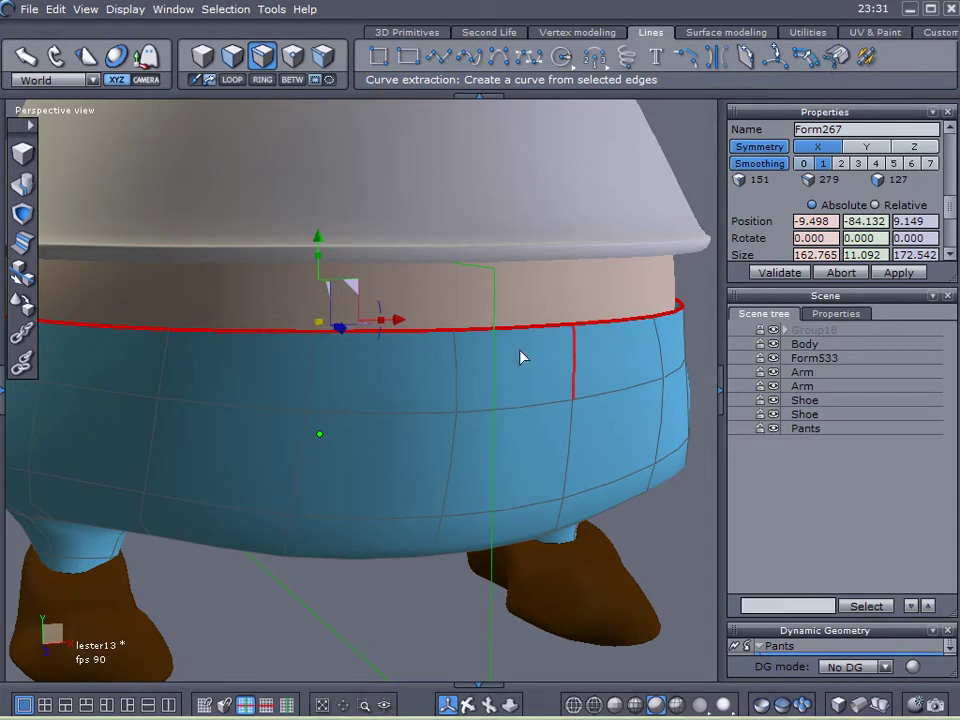
click(833, 59)
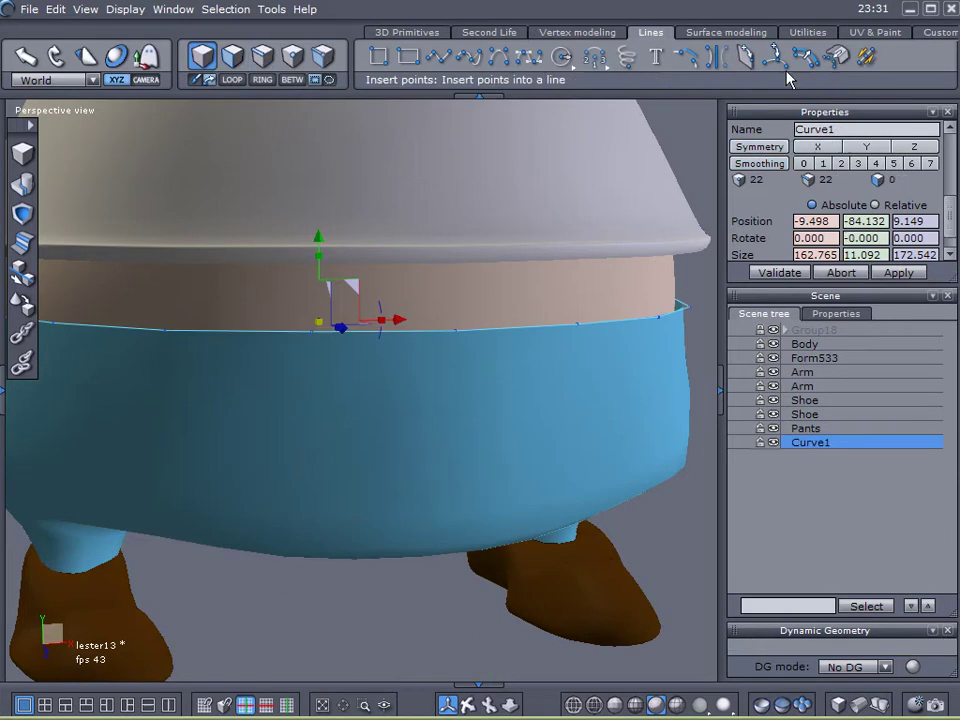
Step: Try the extracted curve raised above the pants and at smoothing level 1, and lower it back onto the waist edge
mouse_move(318, 236)
mouse_down()
mouse_move(317, 206)
mouse_move(318, 219)
mouse_up()
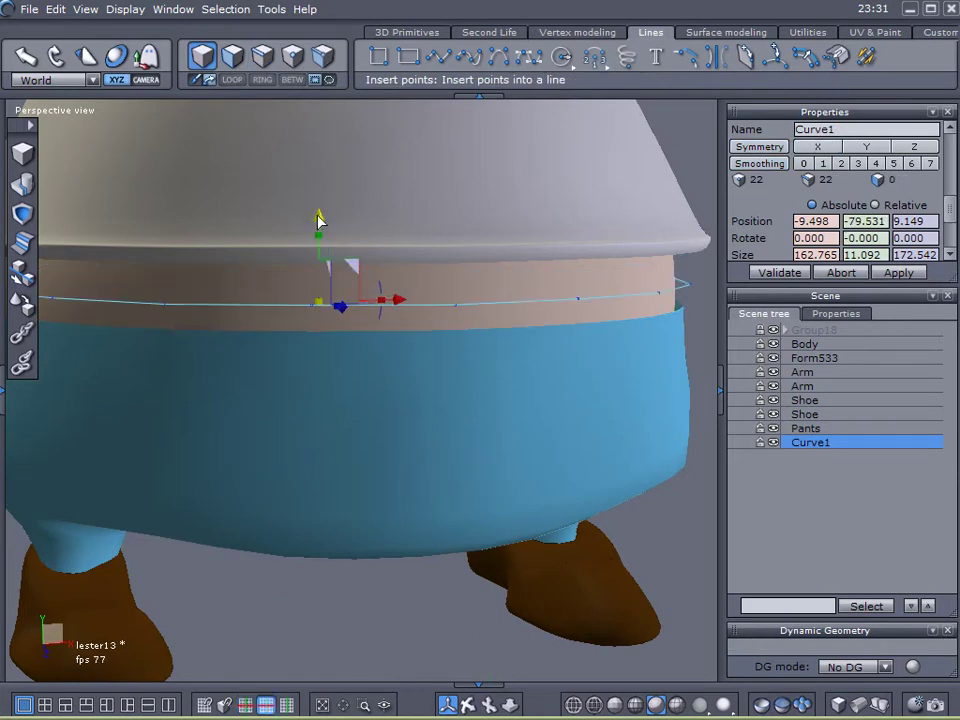
right_drag(533, 343, 546, 446)
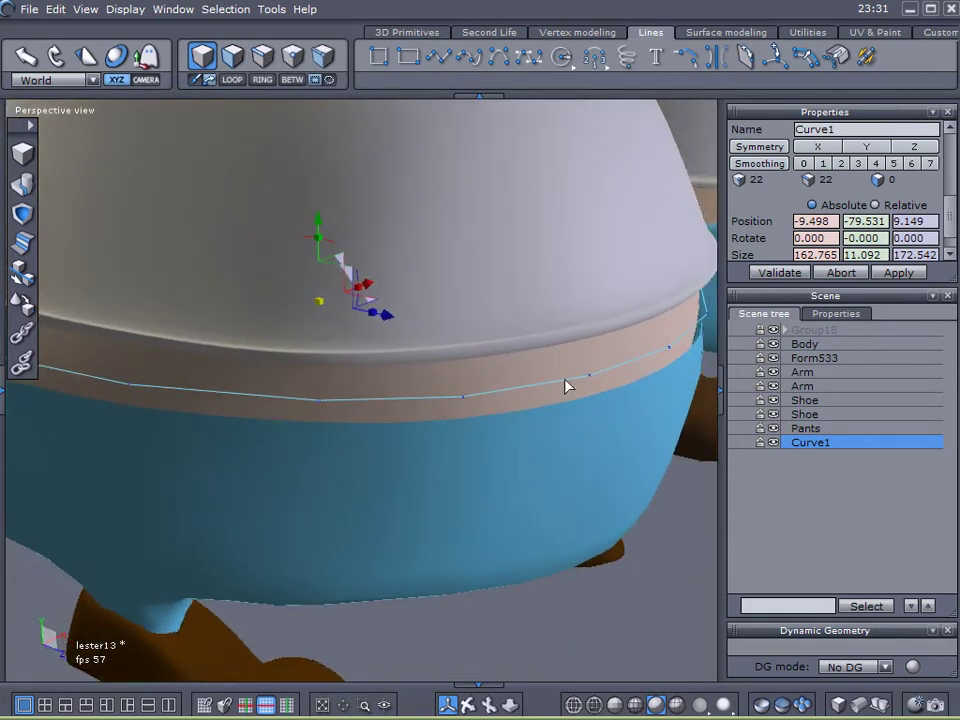
click(788, 428)
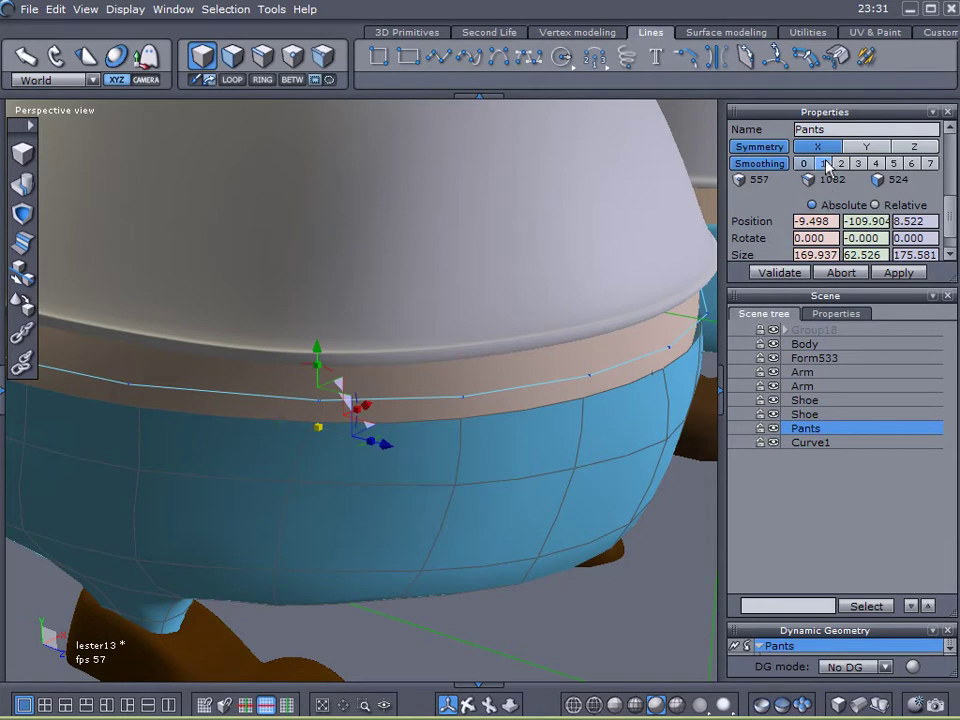
click(808, 442)
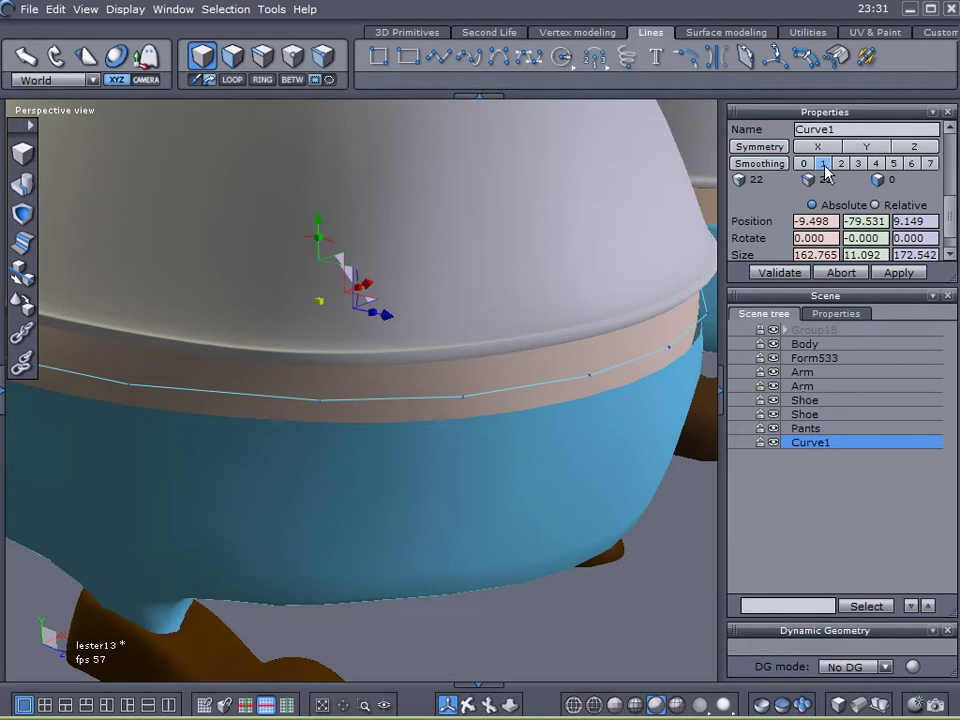
click(759, 163)
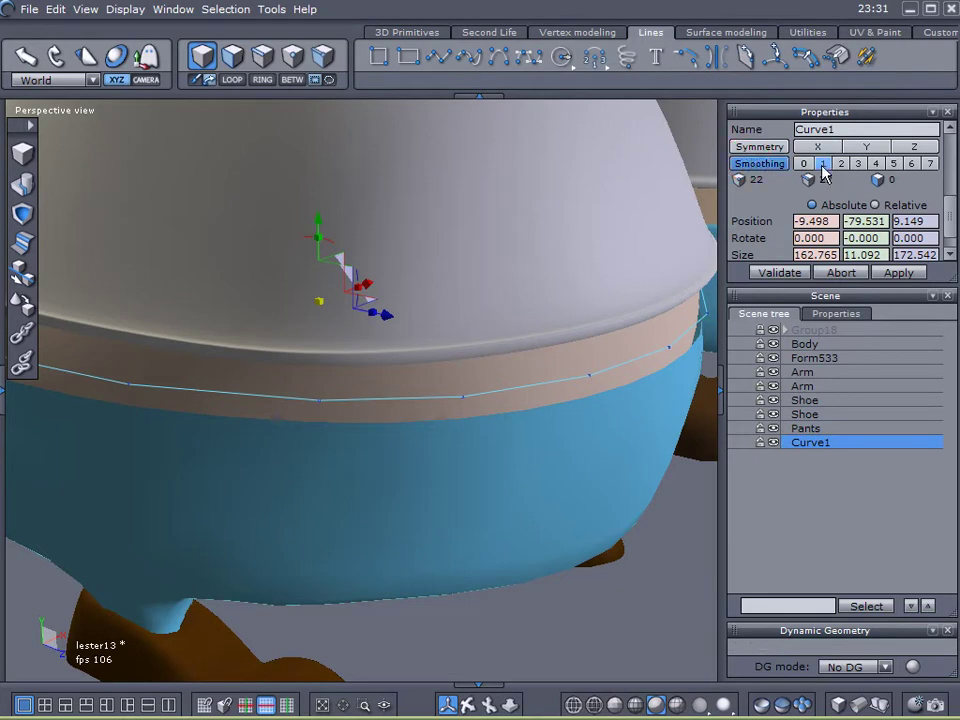
click(822, 164)
middle_drag(673, 328, 646, 272)
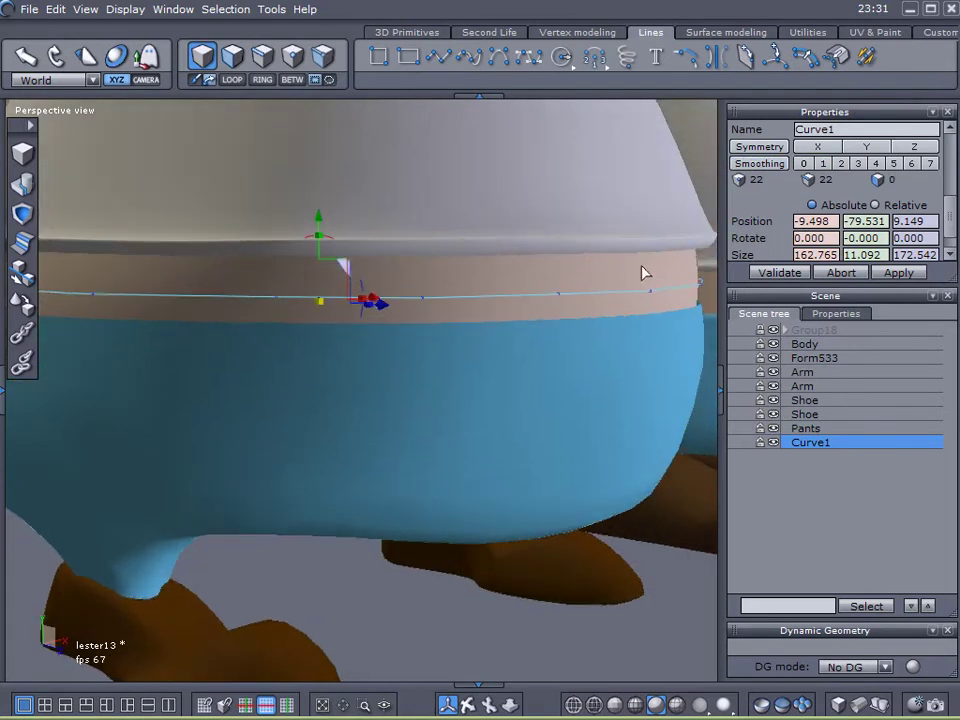
drag(318, 218, 314, 243)
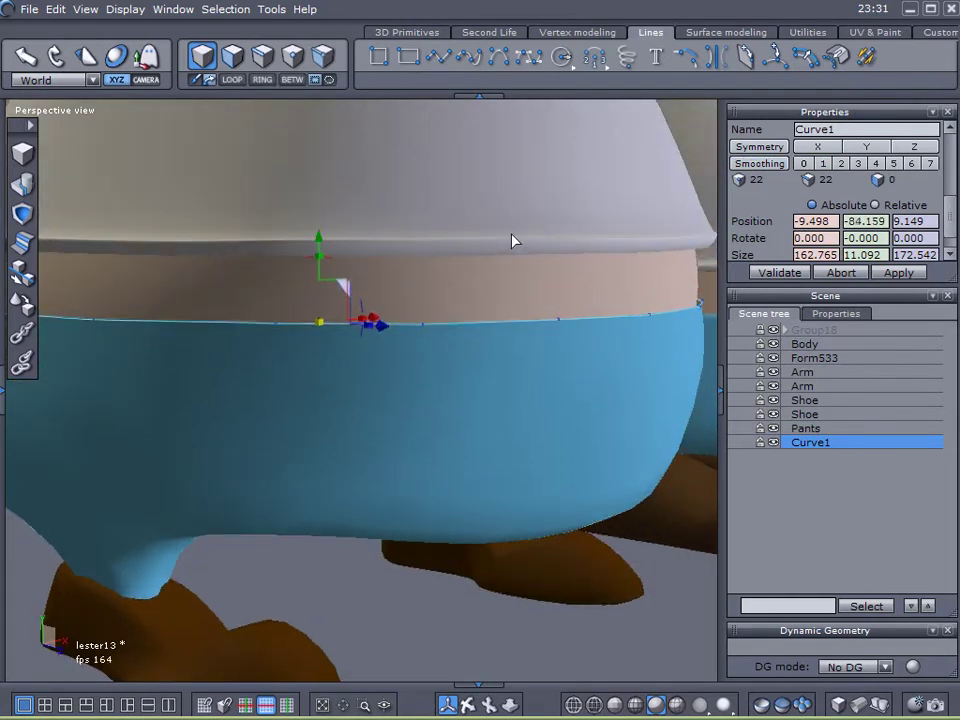
Step: Give the extracted waist curve a thickness of about 2.334 with 8 points to form a waistband tube
middle_drag(321, 236, 518, 253)
click(740, 36)
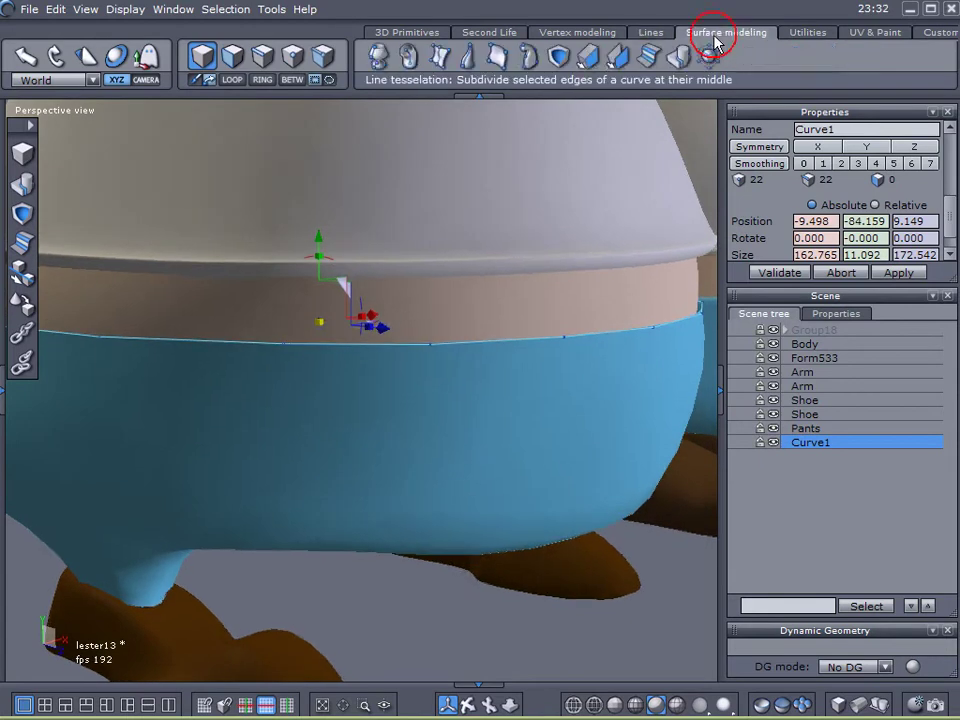
click(590, 60)
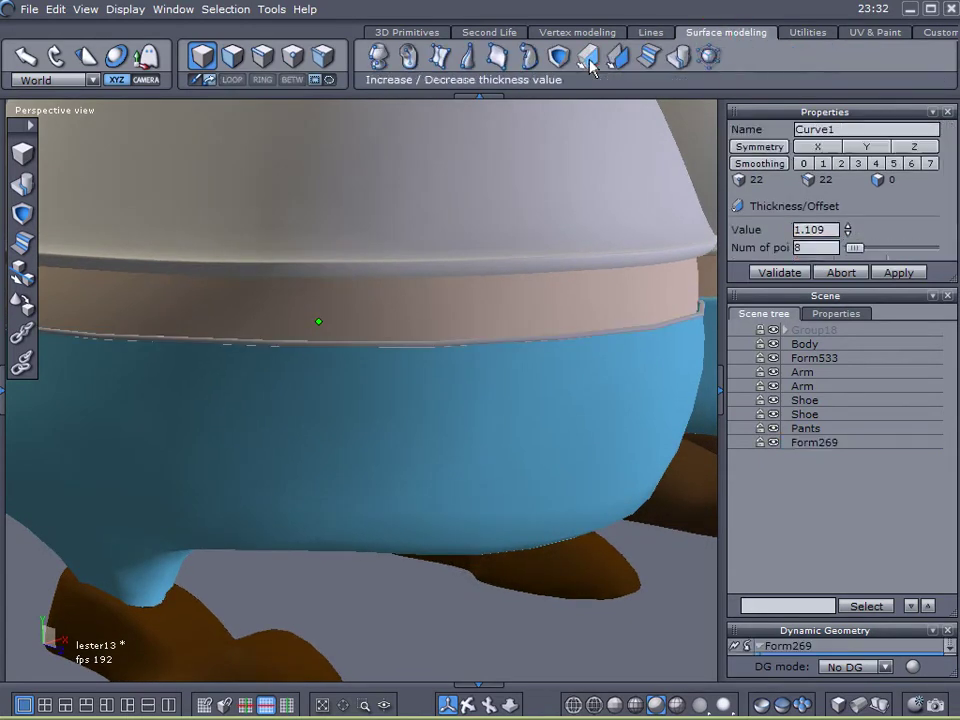
click(847, 226)
drag(847, 226, 847, 202)
middle_drag(680, 335, 496, 332)
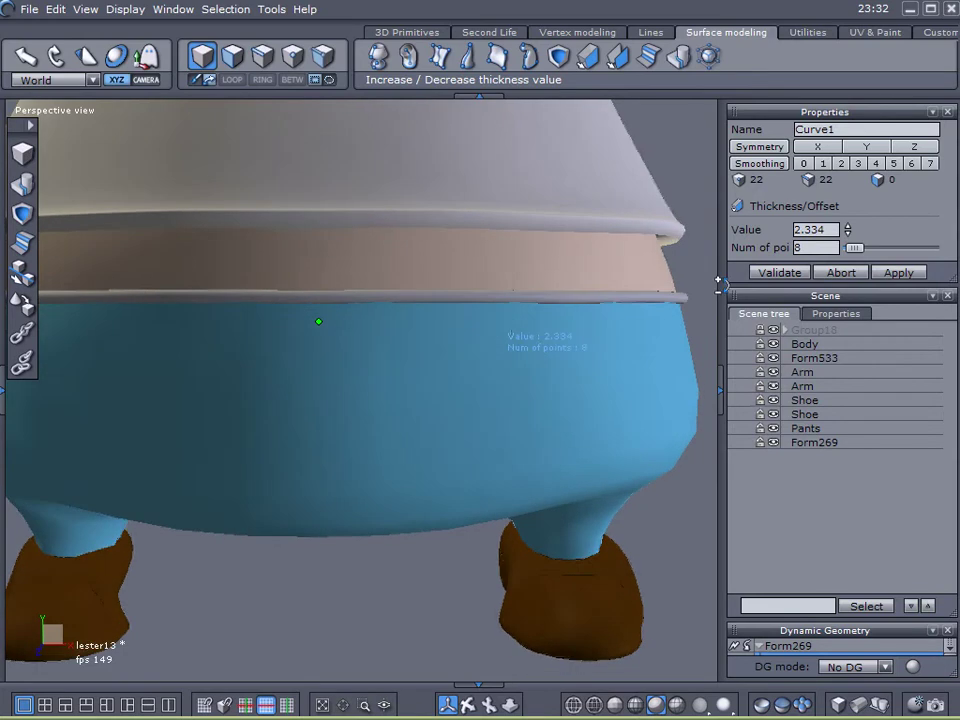
click(789, 273)
Step: Set the waistband tube's smoothing to level 1
middle_drag(399, 369, 688, 428)
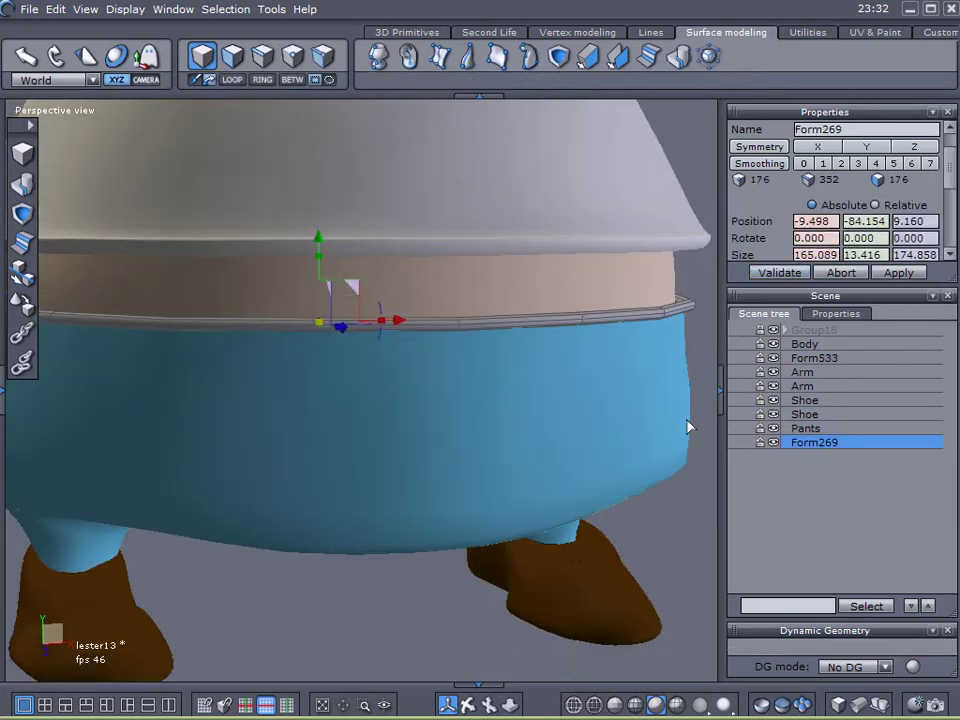
shift+click(789, 427)
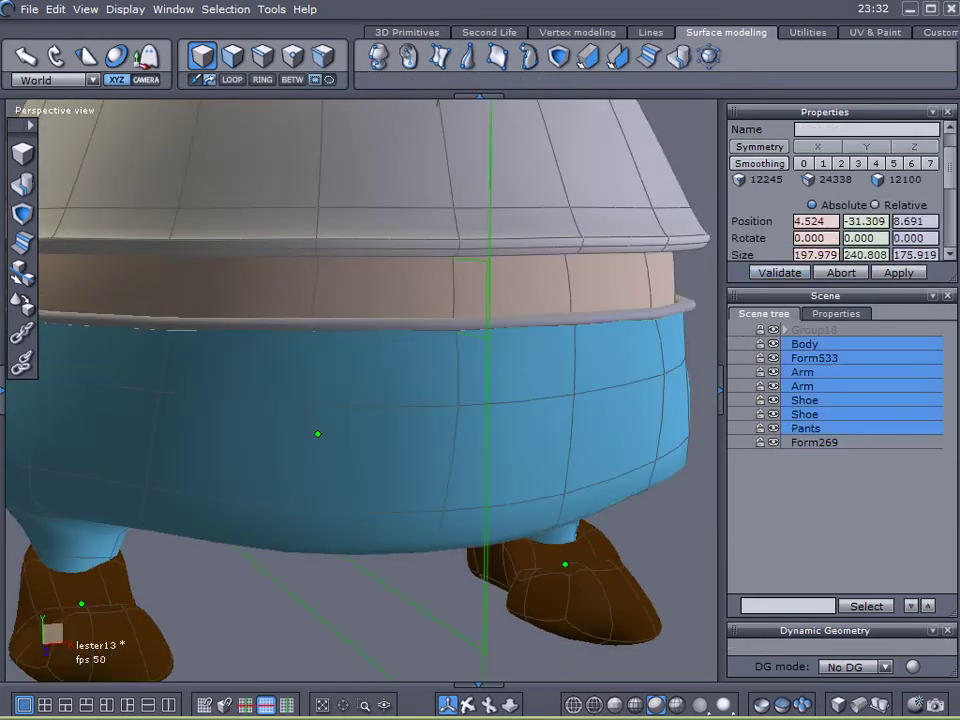
click(796, 441)
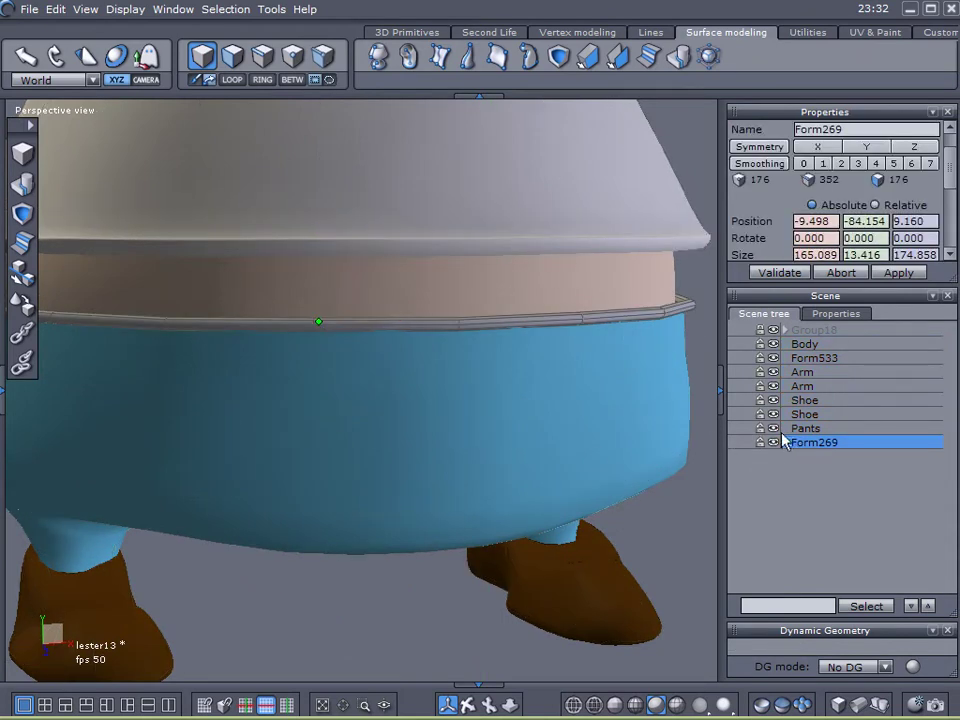
click(824, 166)
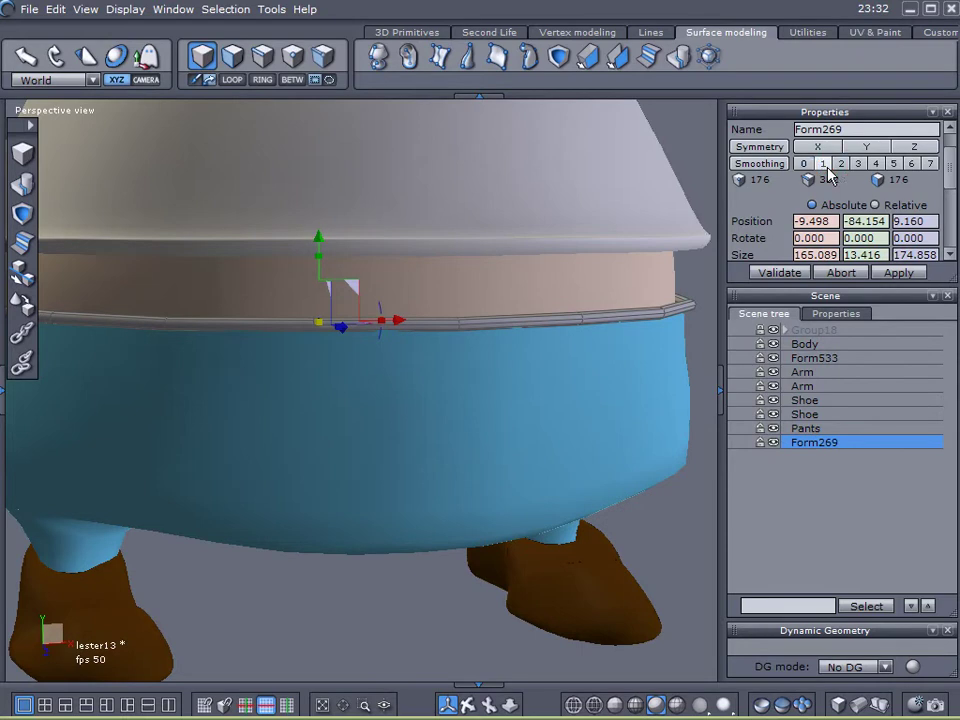
Step: Merge the pants and the waistband tube into a single object
shift+click(787, 430)
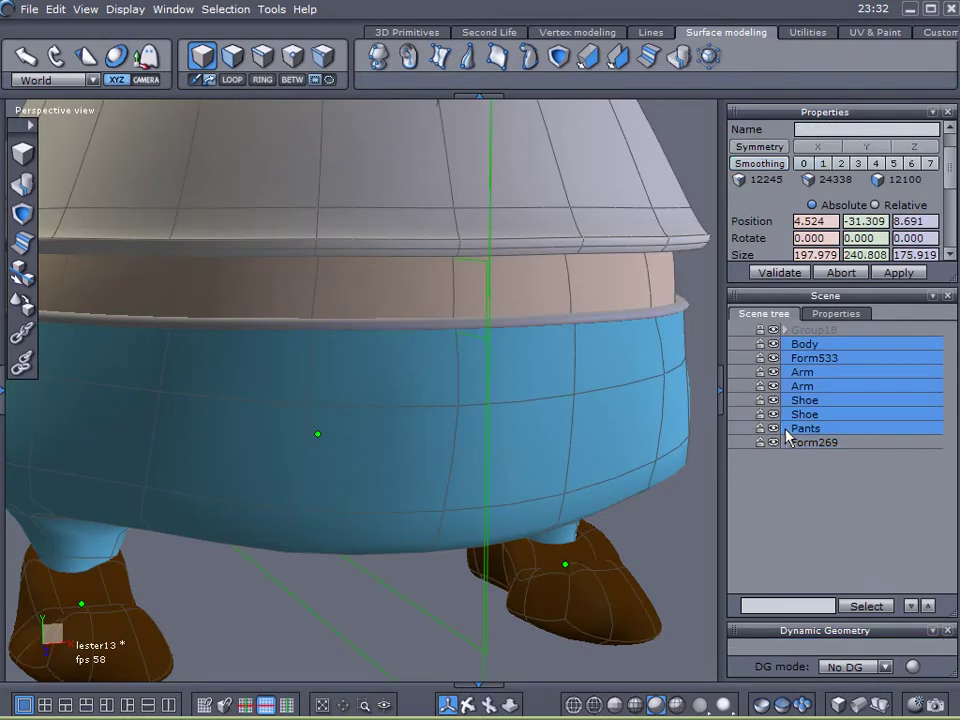
click(767, 428)
ctrl+click(776, 442)
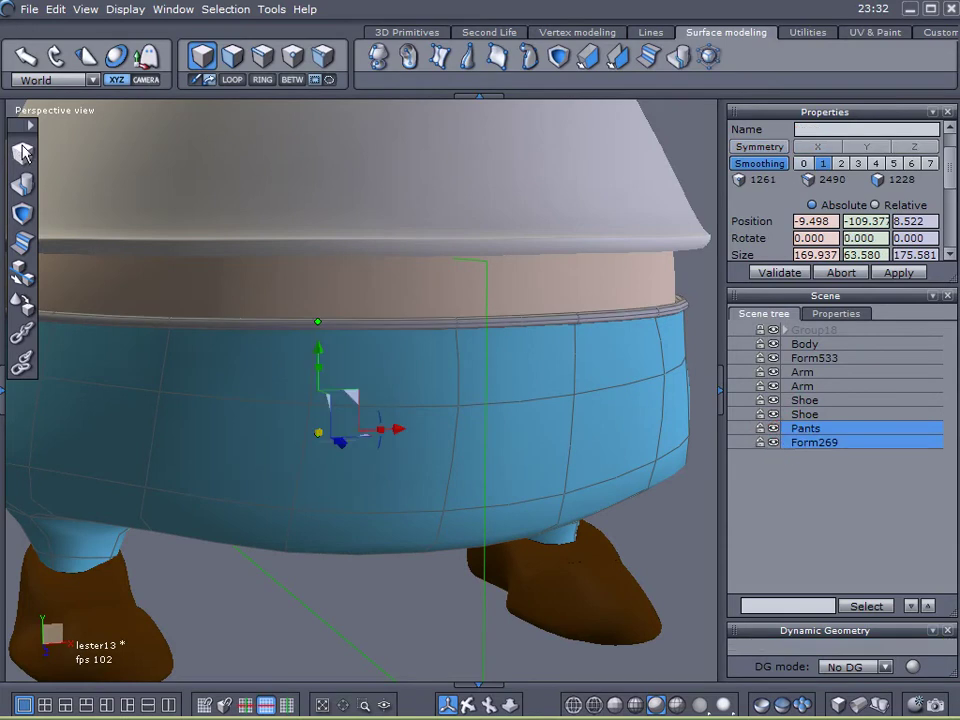
click(27, 184)
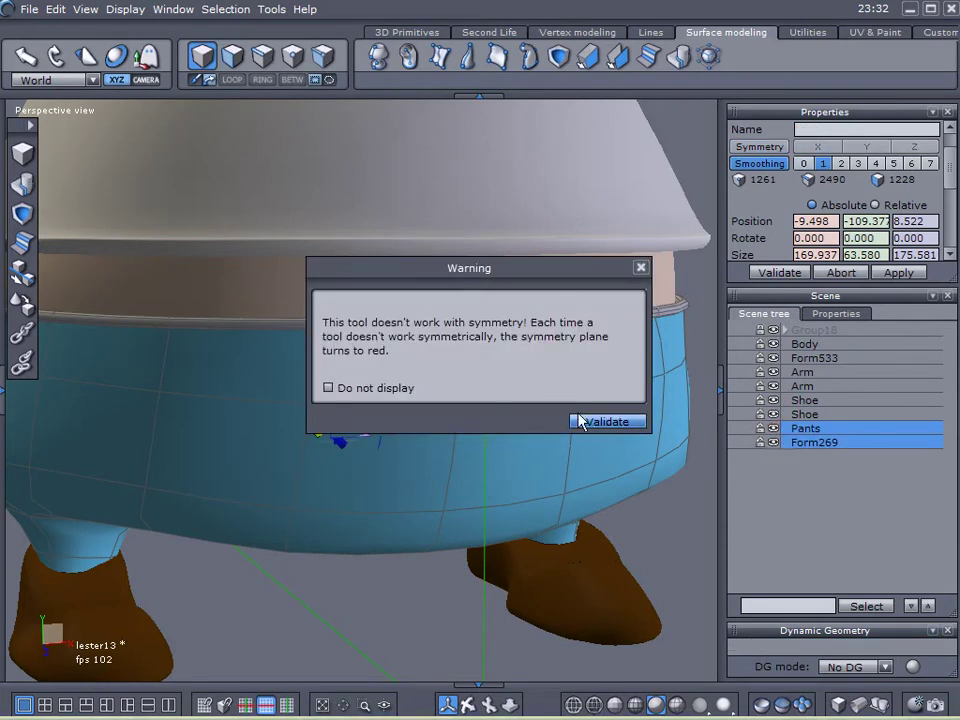
click(609, 421)
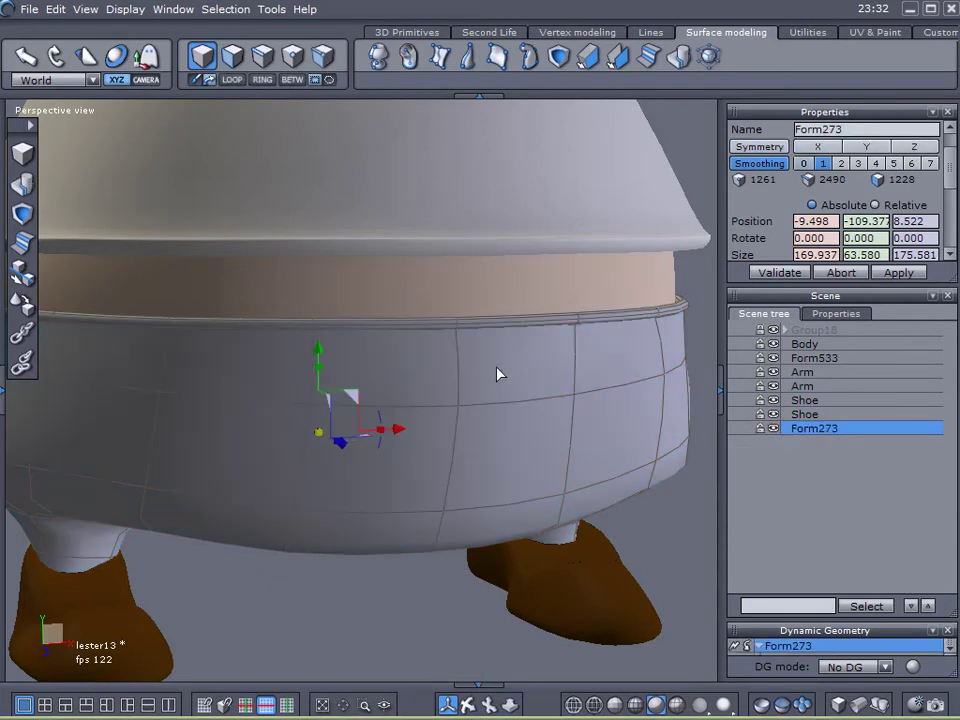
middle_drag(471, 369, 454, 377)
click(800, 514)
middle_drag(520, 462, 508, 435)
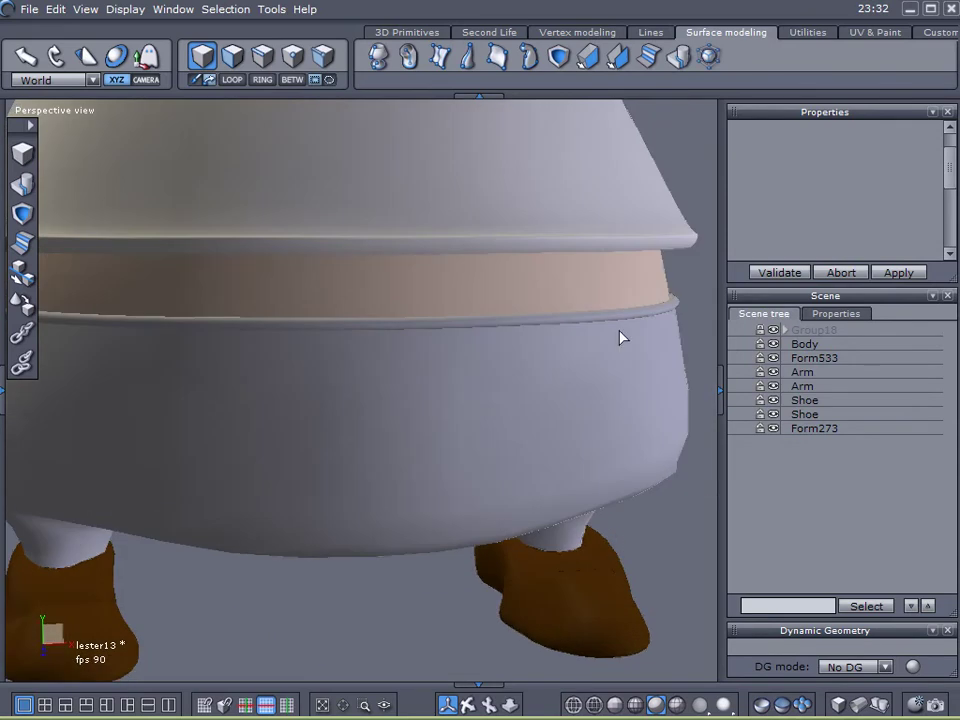
middle_drag(543, 336, 340, 354)
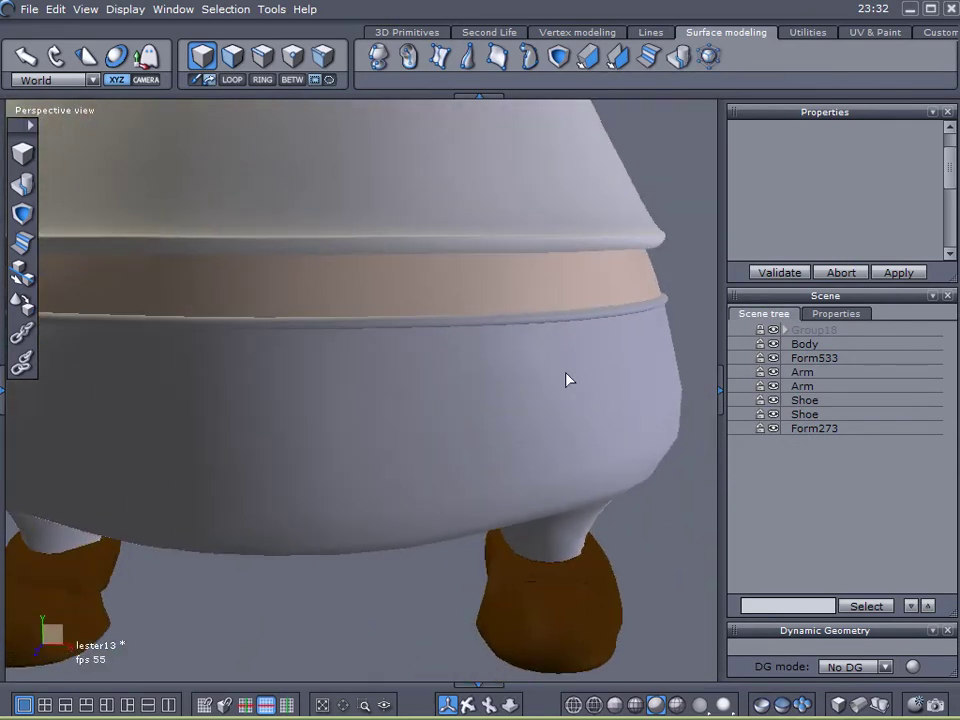
Step: Reopen the saved lester13 scene, discarding the extracted and merged waistband
click(30, 10)
click(50, 43)
click(518, 399)
click(435, 280)
key(Return)
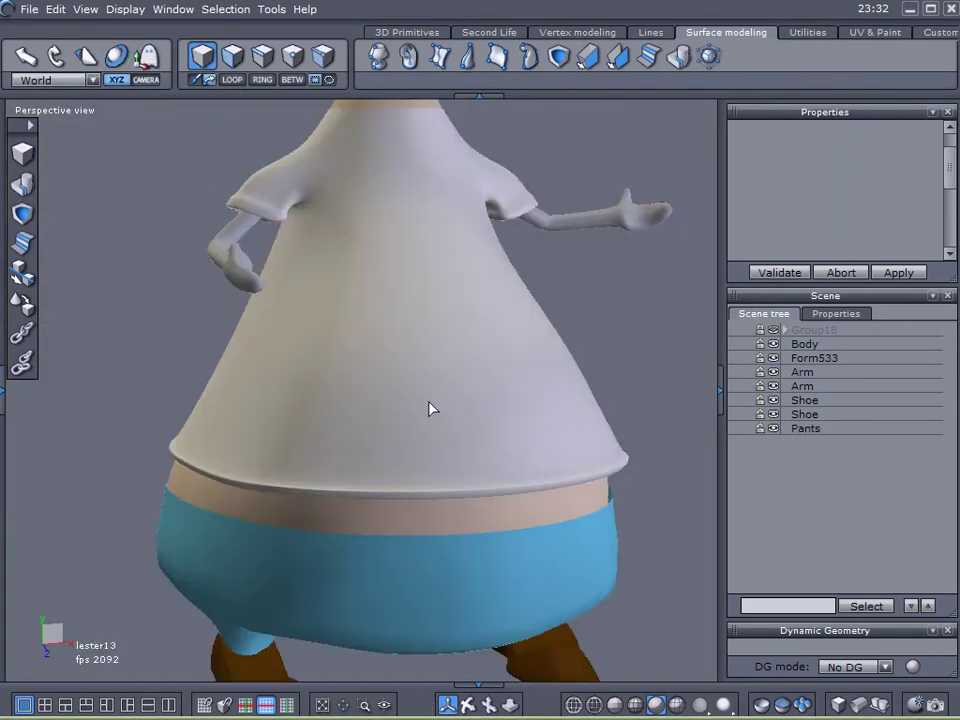
Step: Set the pants' smoothing to level 0 and select the full edge loop around the waist opening
click(805, 428)
right_drag(608, 435, 549, 417)
click(803, 163)
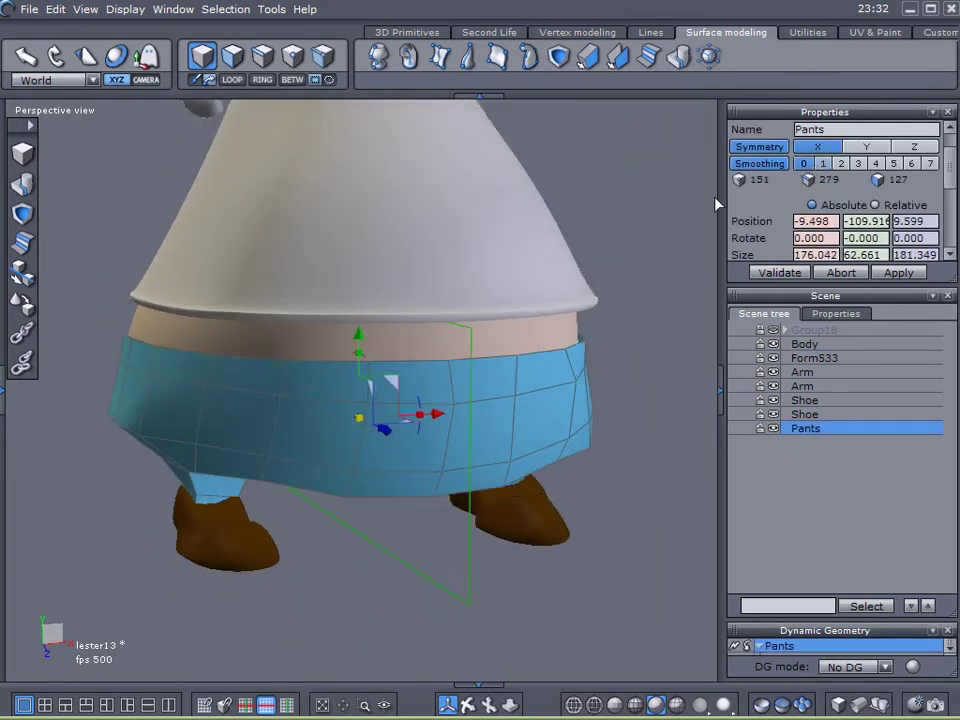
right_drag(321, 360, 460, 362)
click(262, 57)
click(480, 366)
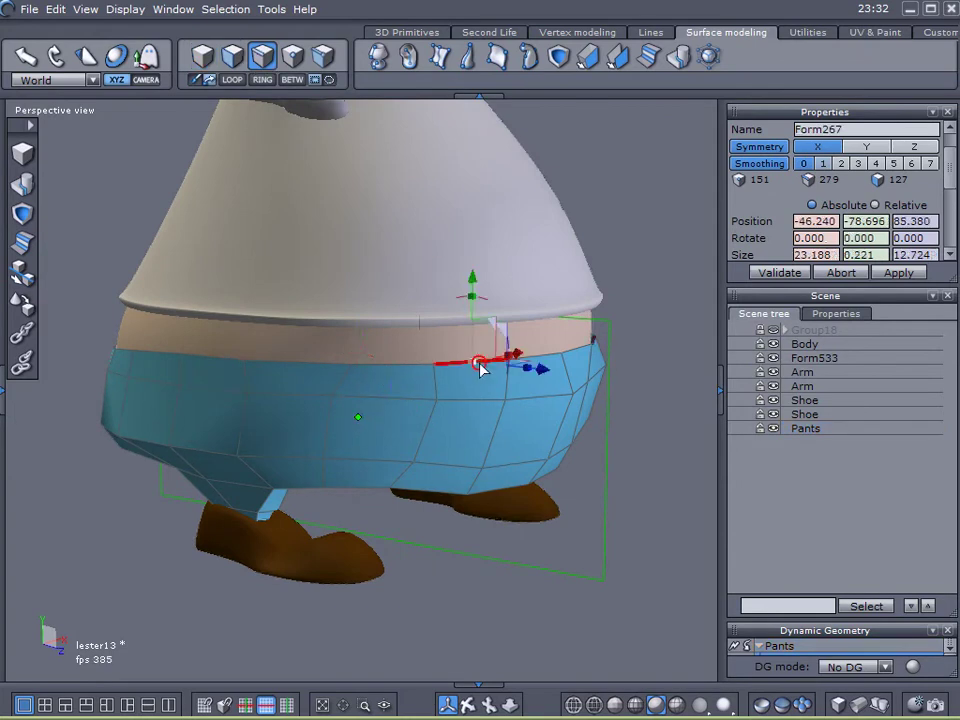
click(233, 80)
Step: Extract the waist edge loop along the pants into a parallel ring just below the rim and raise it to about Y -87.585
click(568, 36)
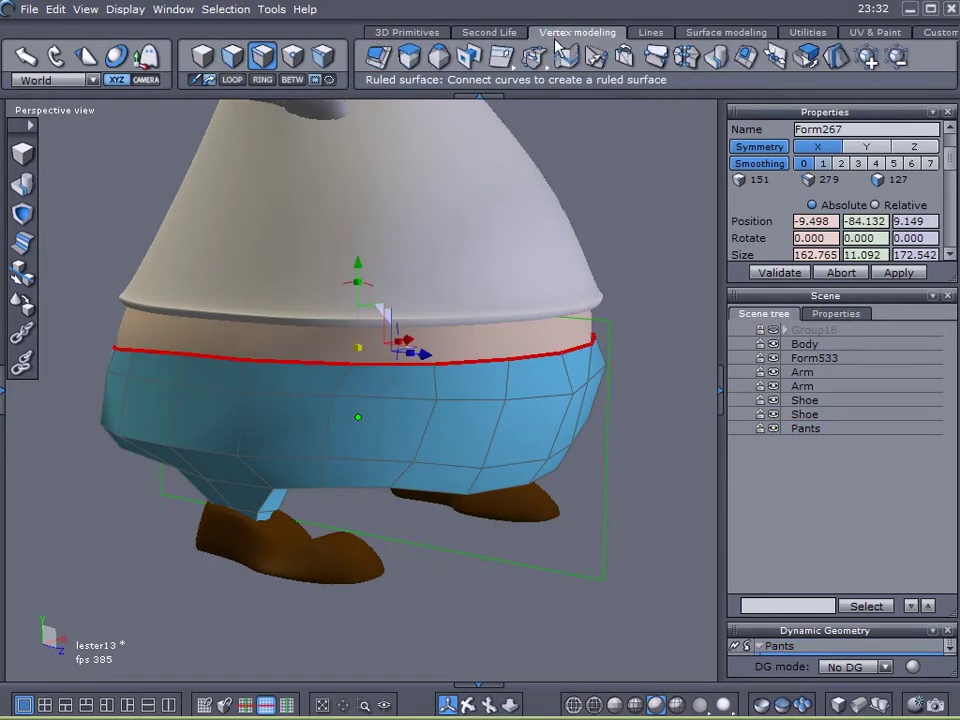
click(500, 57)
click(499, 118)
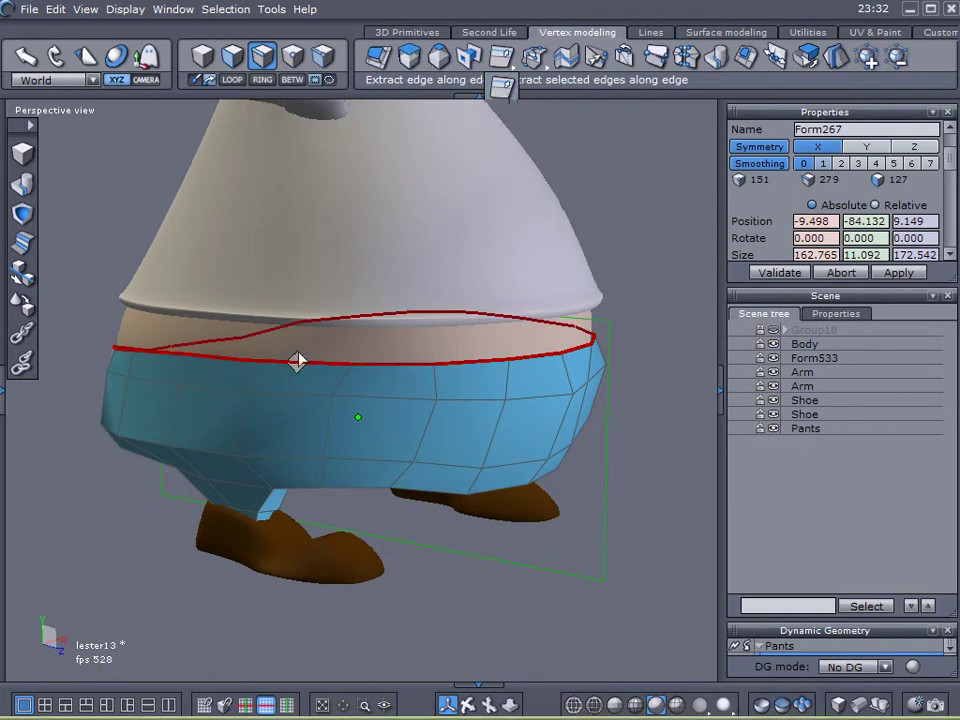
drag(298, 383, 327, 402)
scroll(371, 394, up, 5)
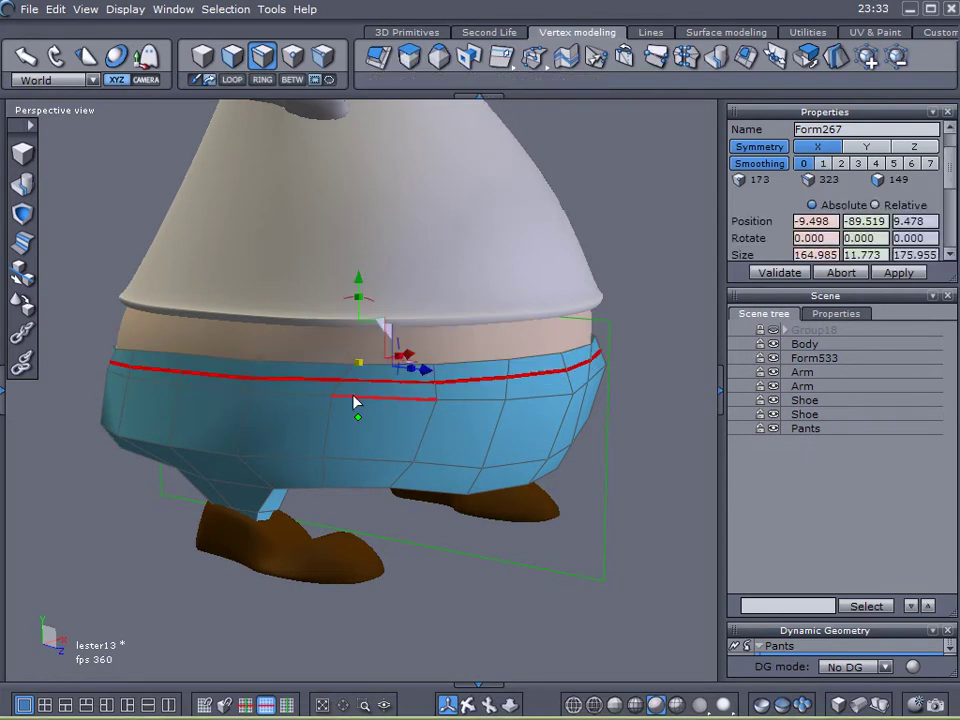
drag(338, 262, 339, 242)
scroll(477, 385, down, 4)
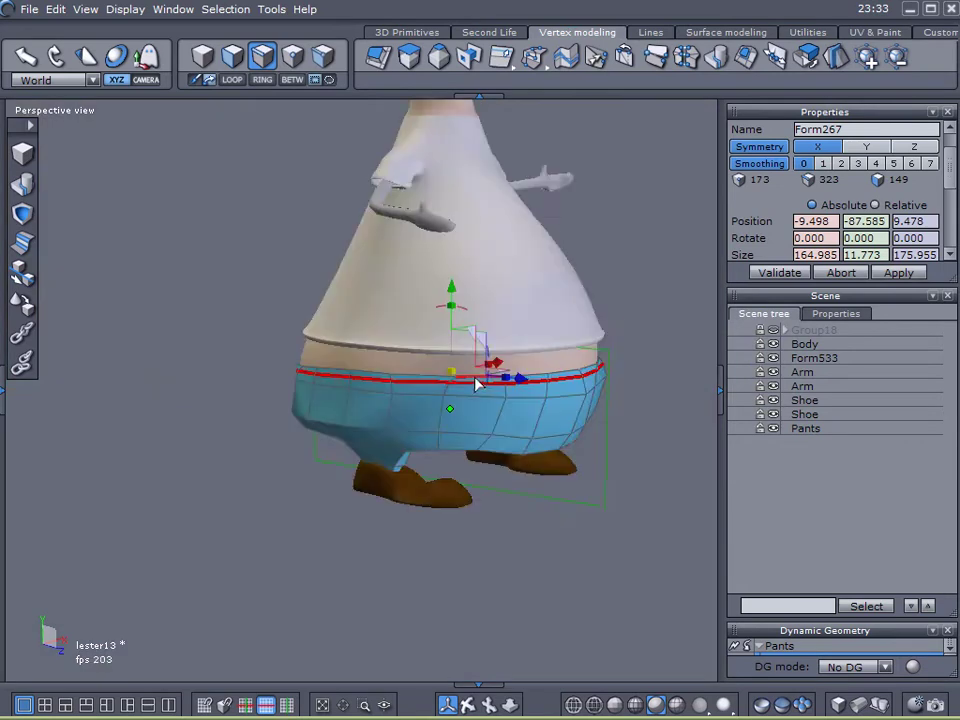
scroll(477, 385, up, 4)
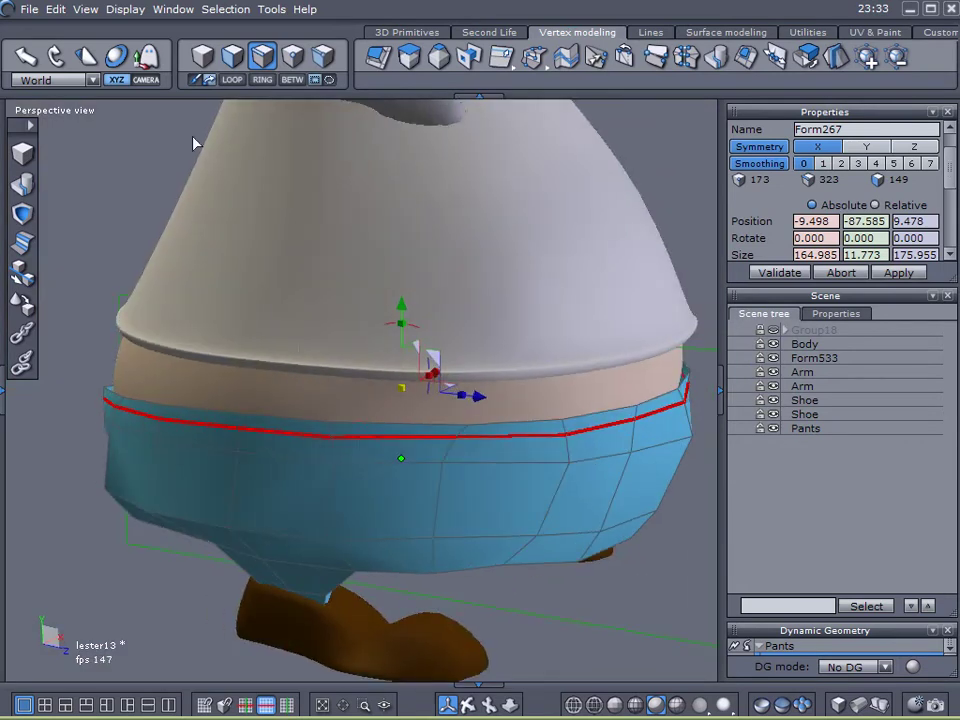
Step: Sweep the narrow face loop around the pants' waist outward to form a thick waistband
click(232, 55)
click(529, 422)
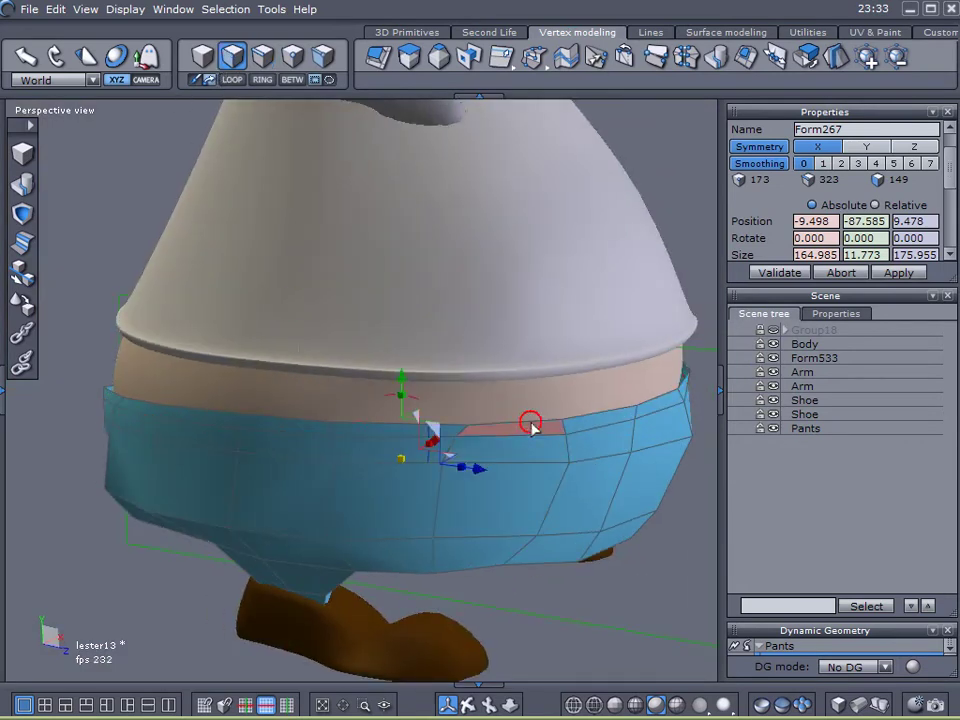
click(230, 81)
click(408, 56)
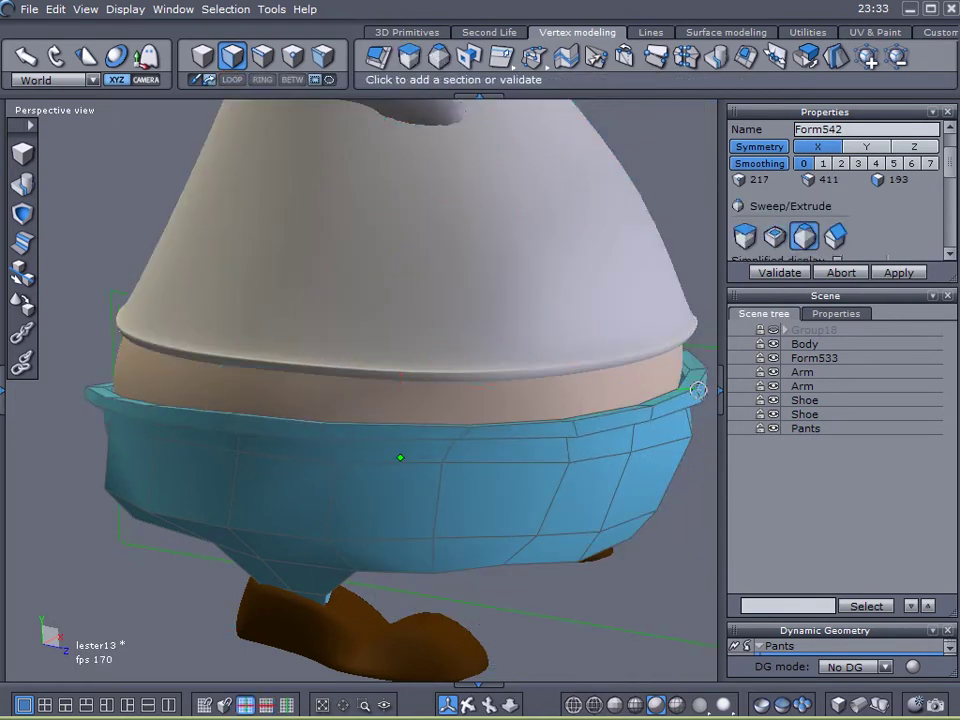
middle_drag(530, 320, 623, 338)
drag(600, 327, 586, 371)
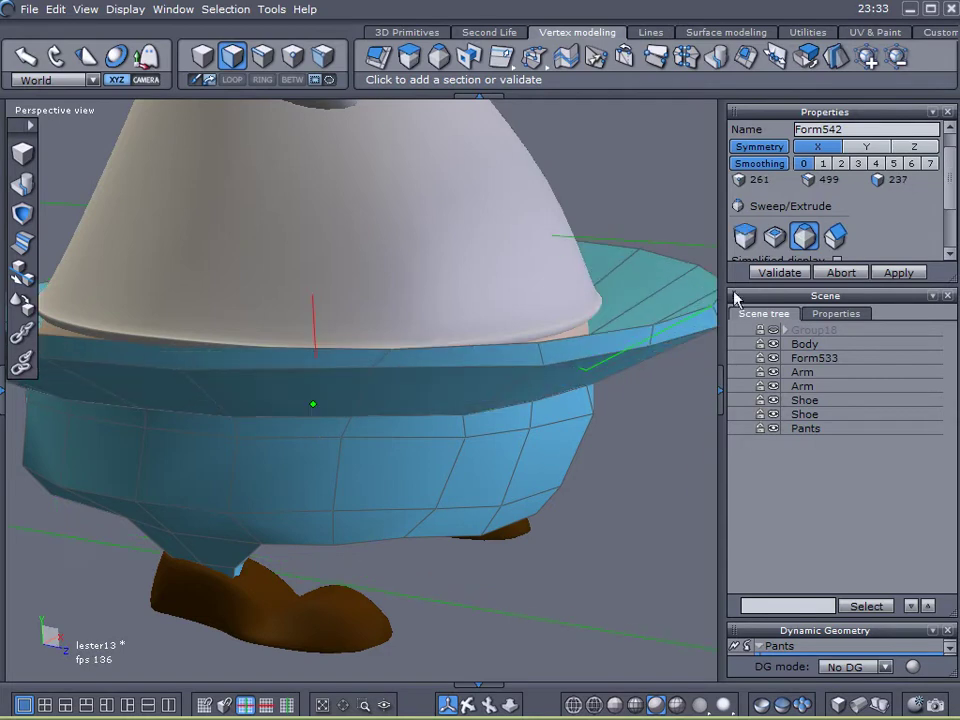
click(780, 273)
Step: Set the pants' smoothing to level 1 and deselect them
right_drag(604, 354, 551, 298)
click(822, 163)
right_drag(696, 274, 585, 381)
click(826, 511)
right_drag(548, 462, 246, 413)
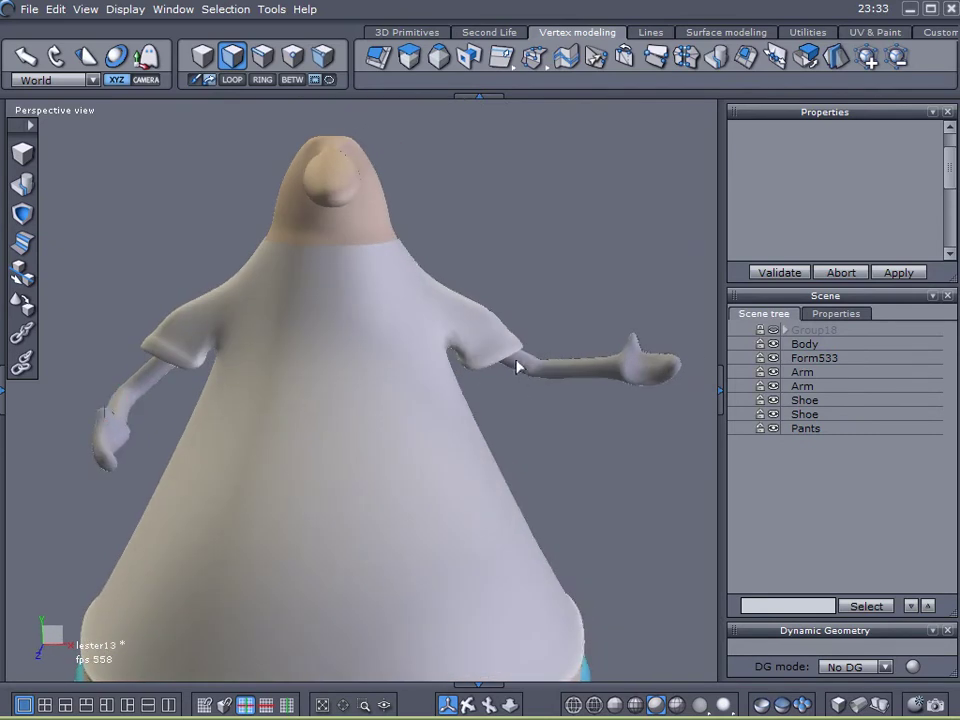
Step: Set the shirt's smoothing to level 0 and select the full edge loop around its neck opening
click(369, 302)
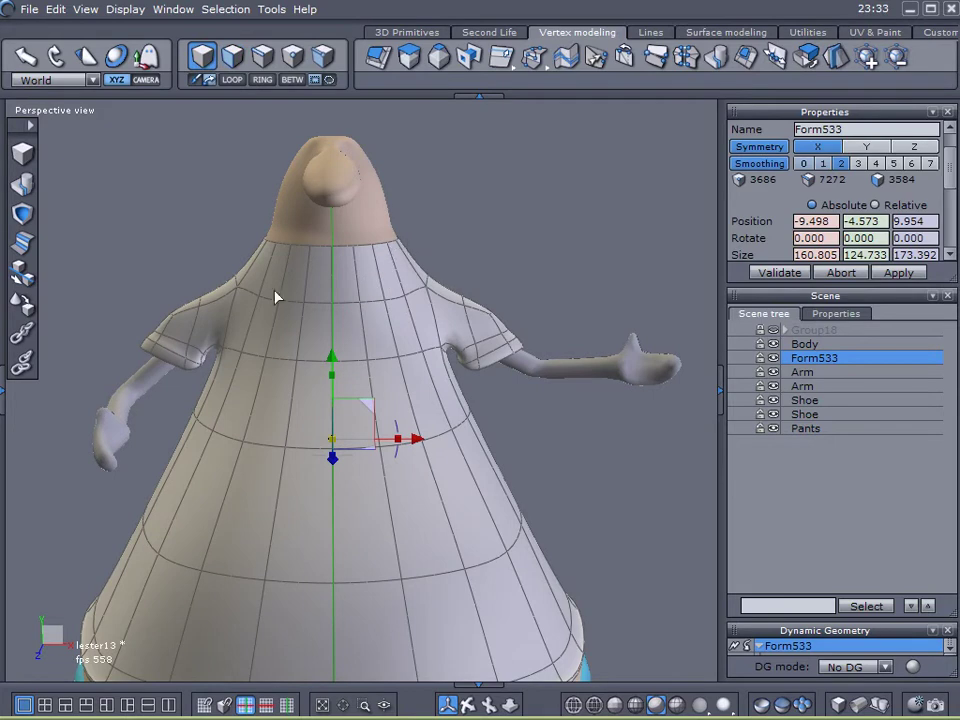
right_drag(272, 252, 364, 343)
scroll(314, 271, up, 5)
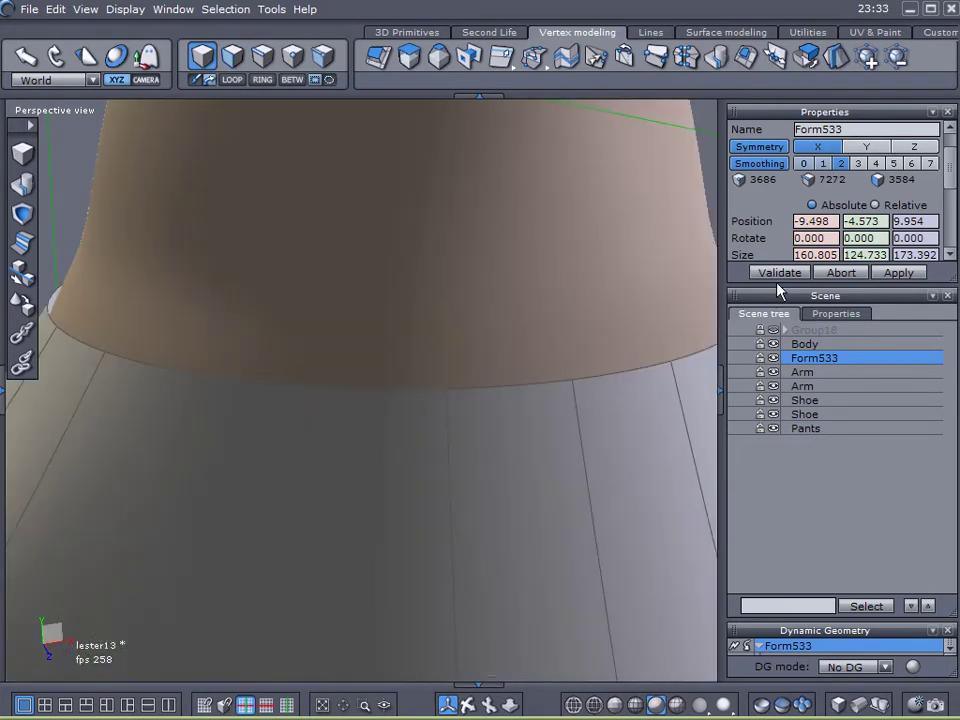
click(803, 163)
click(262, 56)
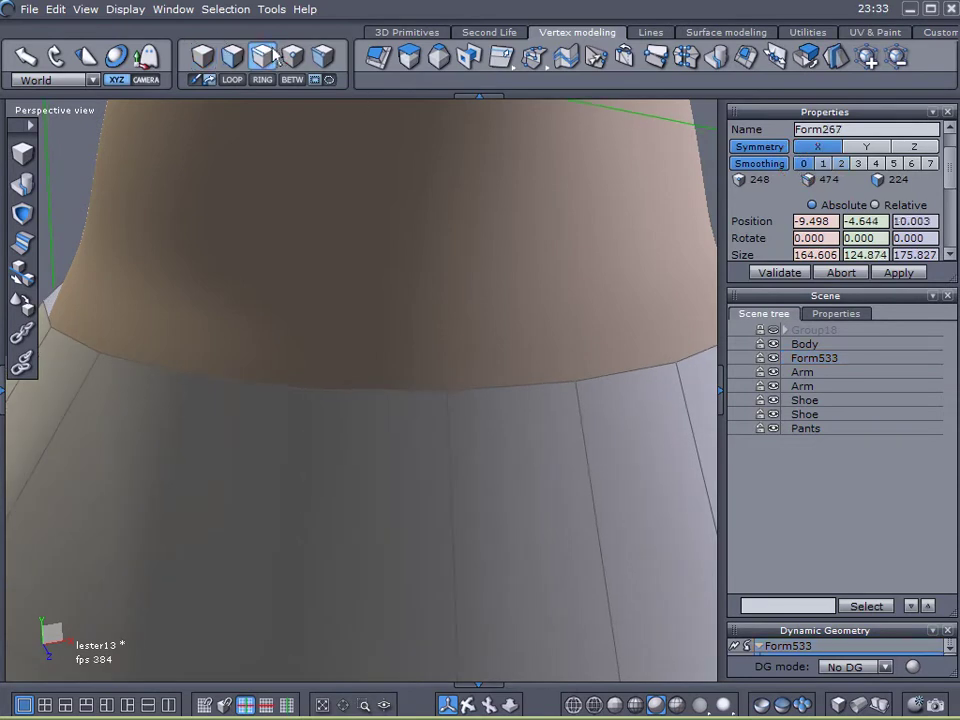
click(510, 391)
click(231, 79)
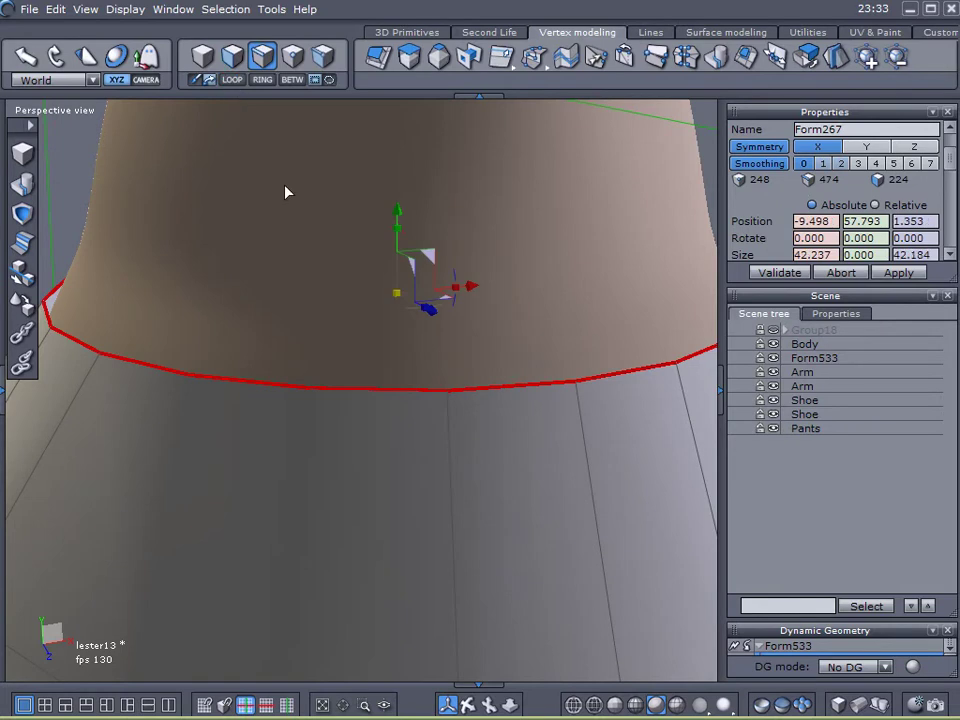
Step: Extract the neck edge loop along the shirt to add a parallel ring about 2 units below the neck opening
scroll(324, 238, down, 5)
middle_drag(416, 279, 463, 236)
drag(501, 57, 497, 124)
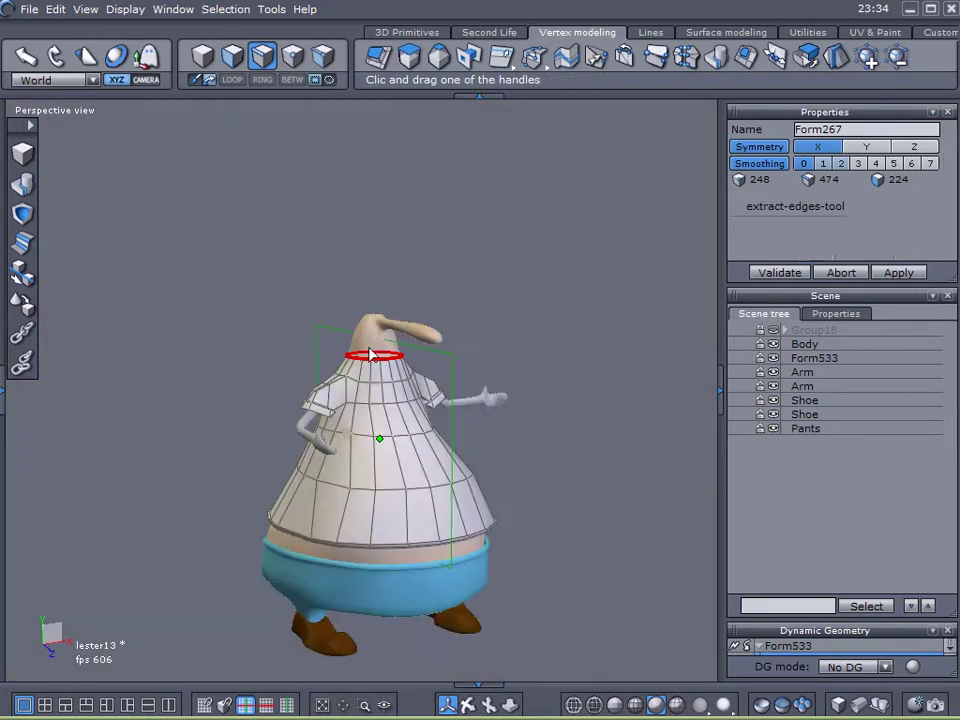
scroll(379, 413, up, 6)
middle_drag(474, 453, 403, 392)
drag(349, 340, 356, 398)
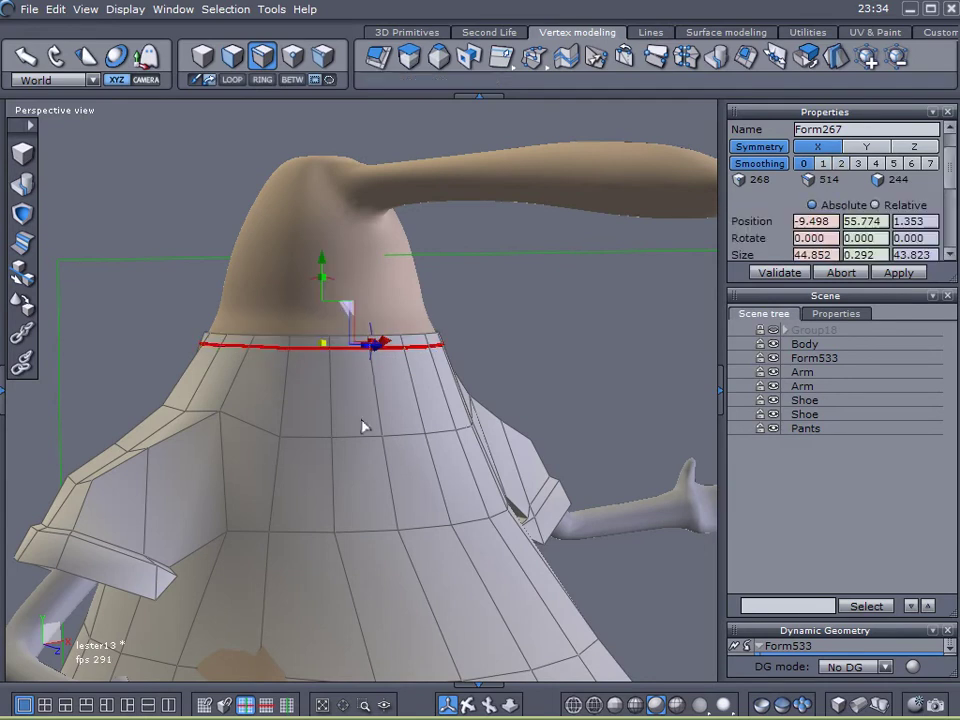
key(F1)
click(274, 337)
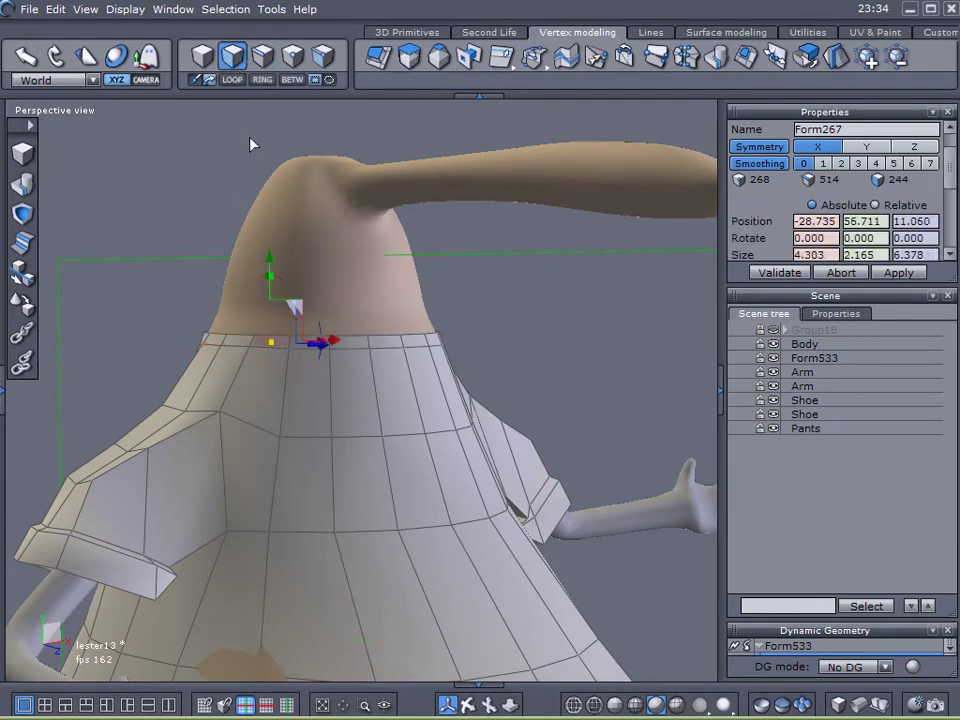
click(232, 79)
click(415, 58)
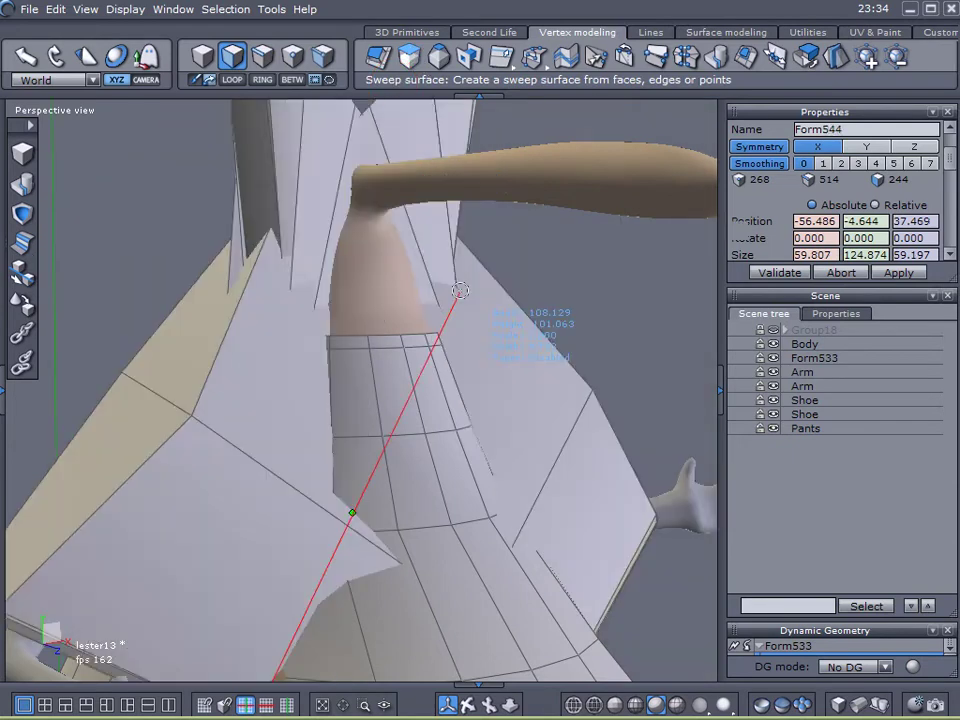
click(843, 273)
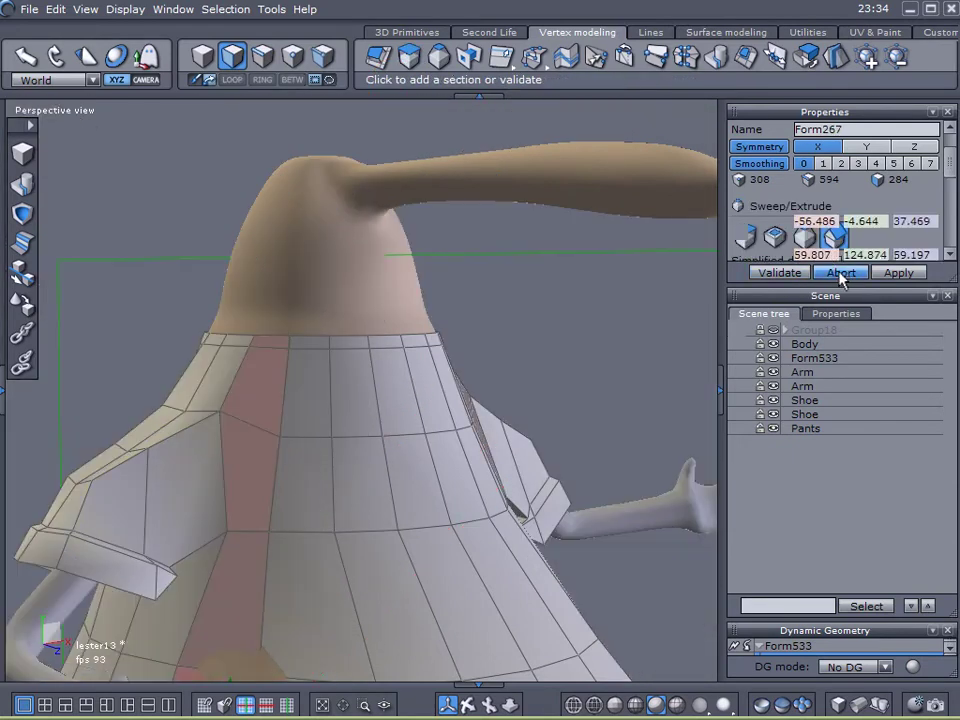
click(341, 345)
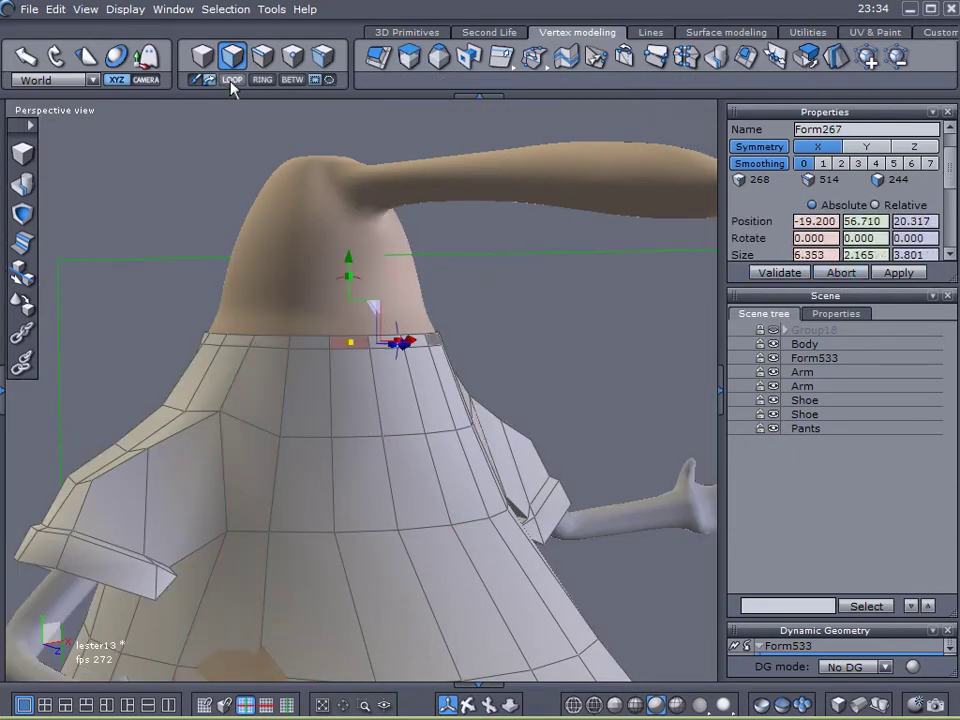
click(232, 79)
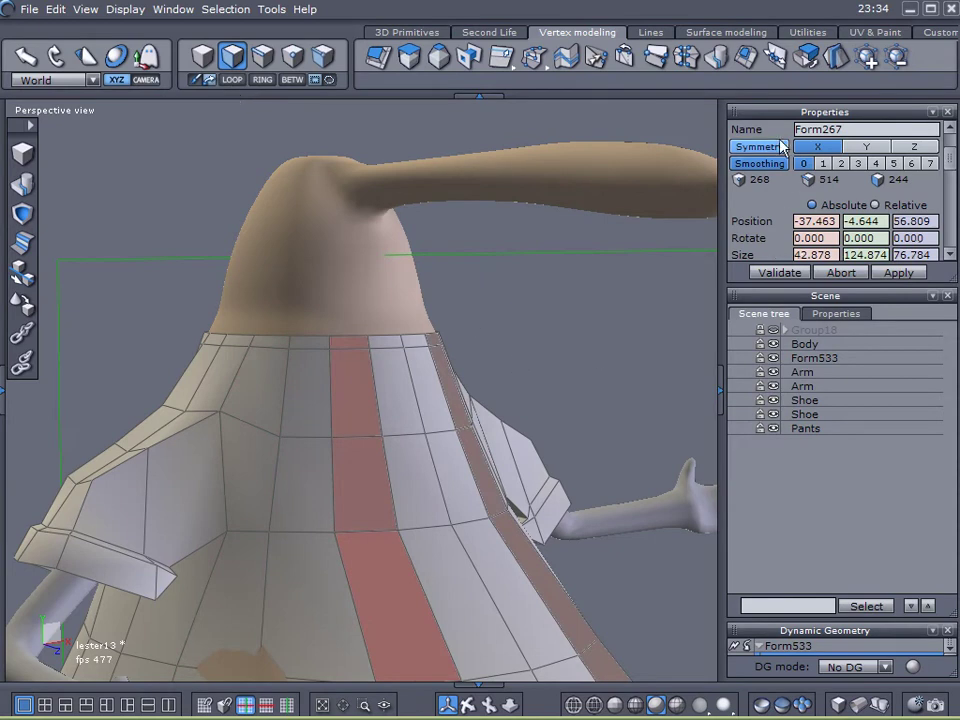
Step: Turn off the shirt's X symmetry and sweep the narrow face loop around the neck opening outward into a thick collar
click(817, 146)
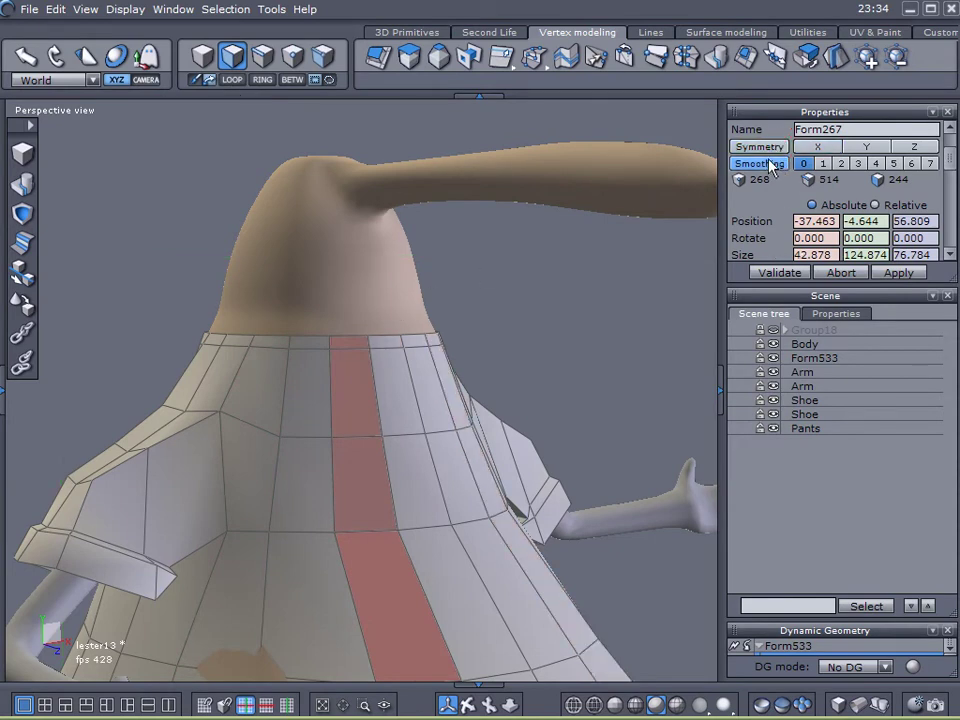
click(388, 340)
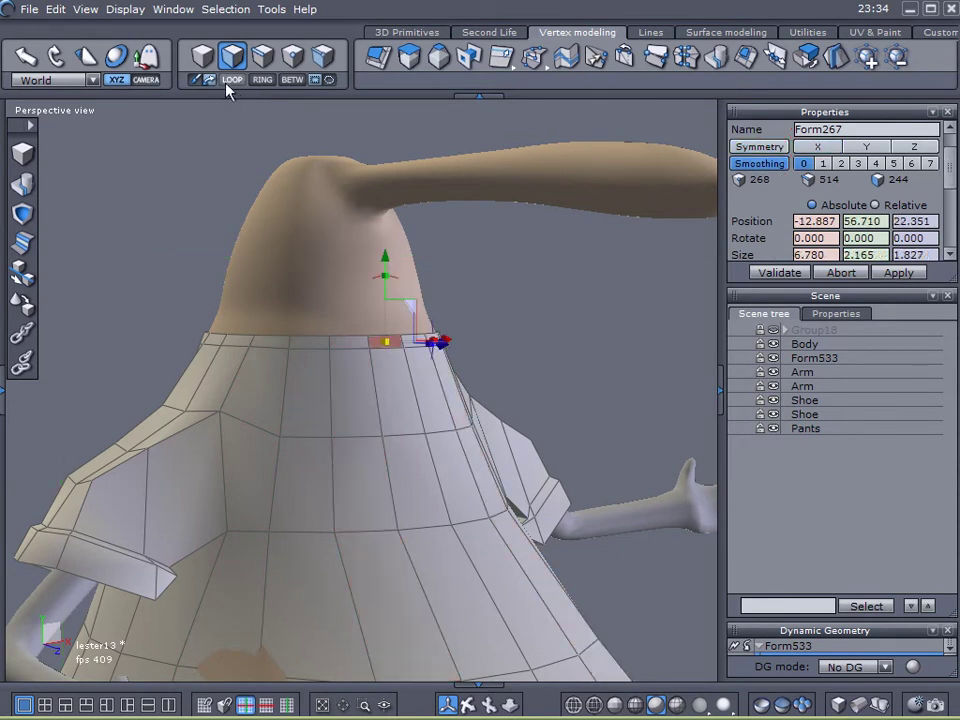
click(232, 79)
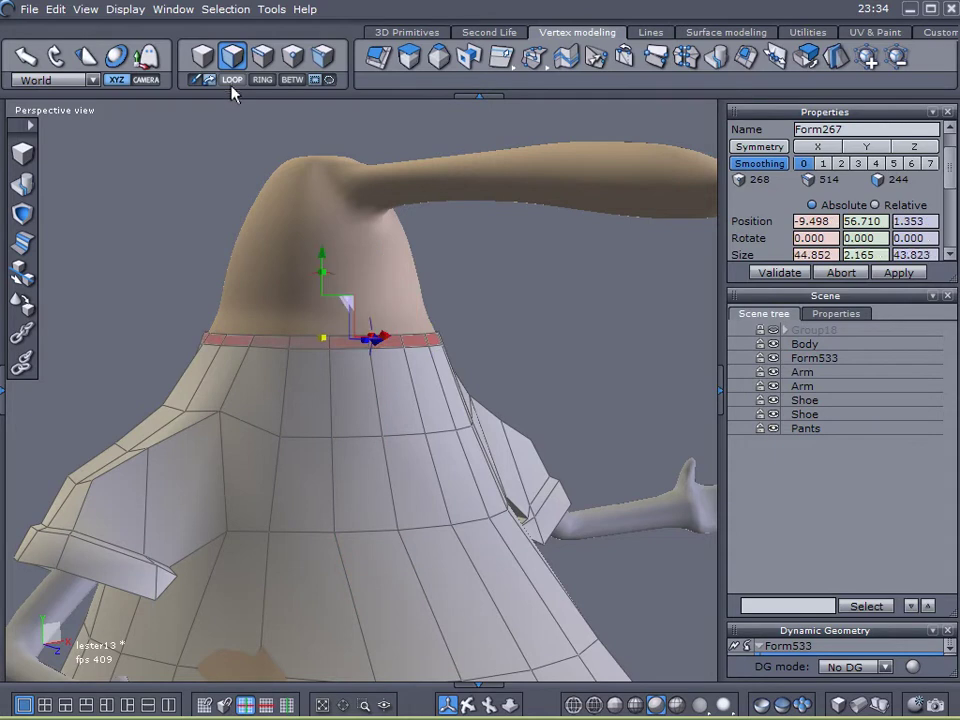
click(378, 56)
middle_drag(435, 321, 402, 352)
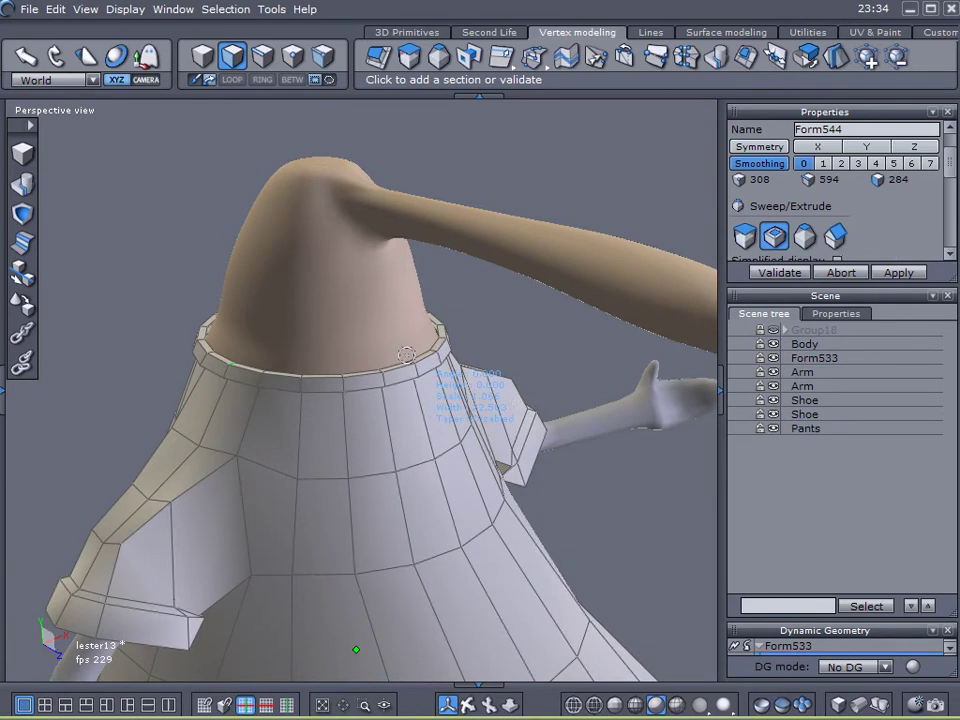
click(787, 272)
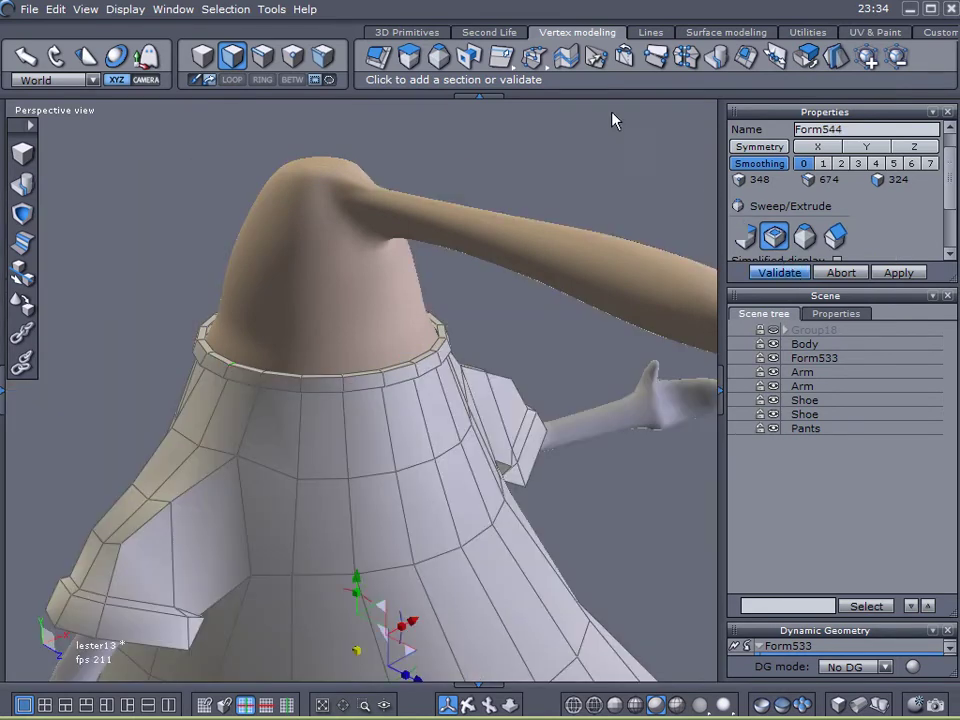
Step: Set the shirt's smoothing to level 2
click(823, 164)
middle_drag(410, 236, 388, 238)
key(Page_Up)
middle_drag(624, 127, 553, 304)
right_drag(553, 304, 572, 322)
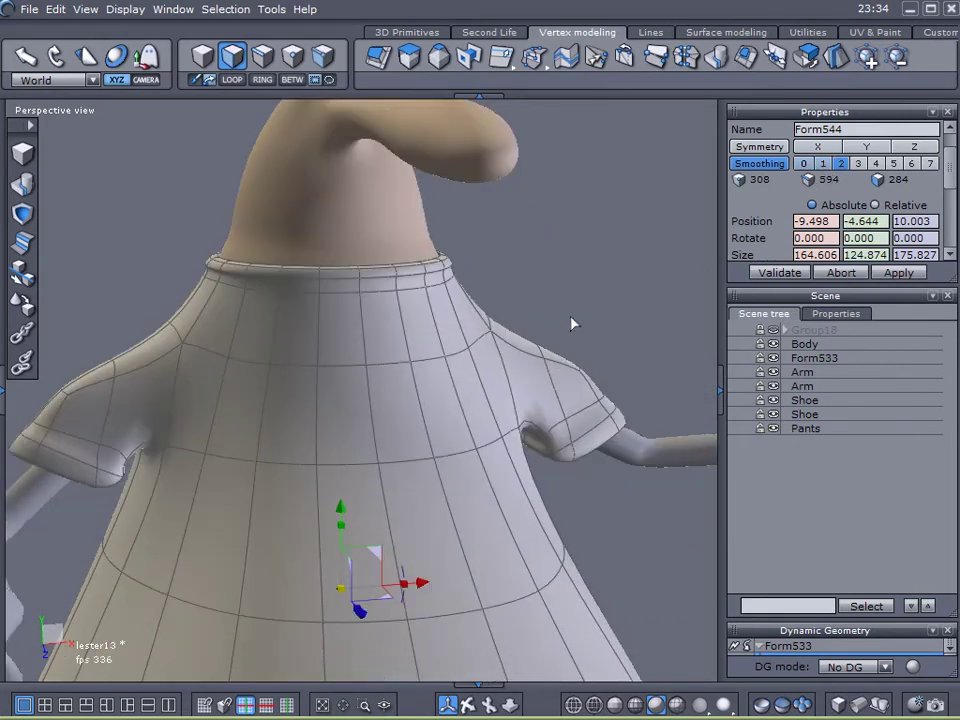
Step: Deselect the shirt, show the finished reference character beside the model, and compare the two heads, especially the mouth
click(826, 503)
middle_drag(604, 420, 540, 383)
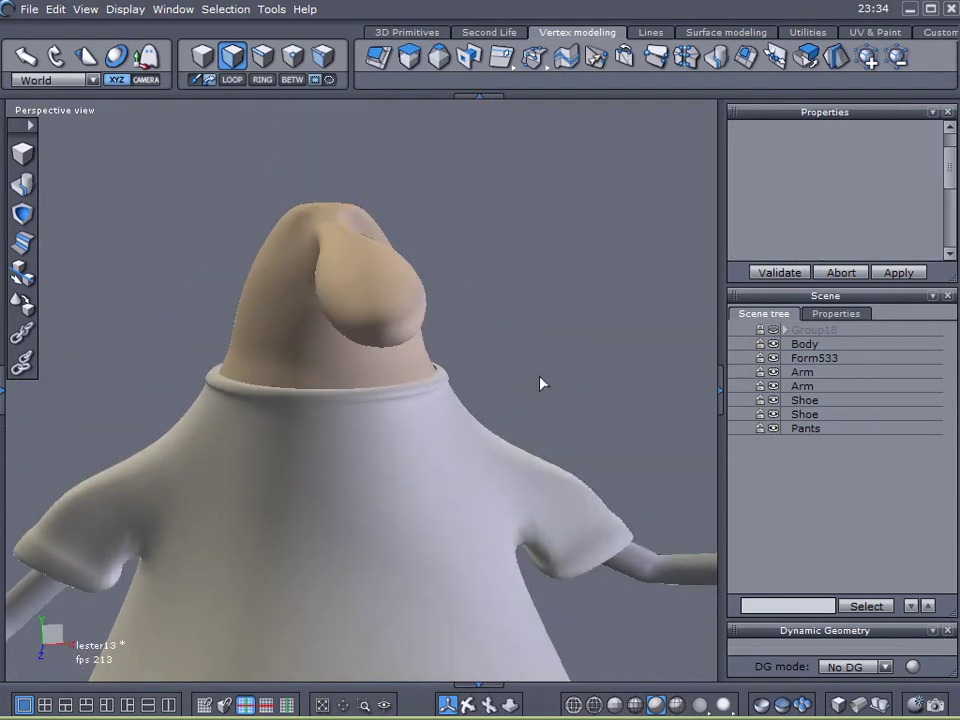
click(773, 330)
scroll(615, 330, down, 5)
middle_drag(606, 332, 393, 338)
scroll(370, 342, up, 4)
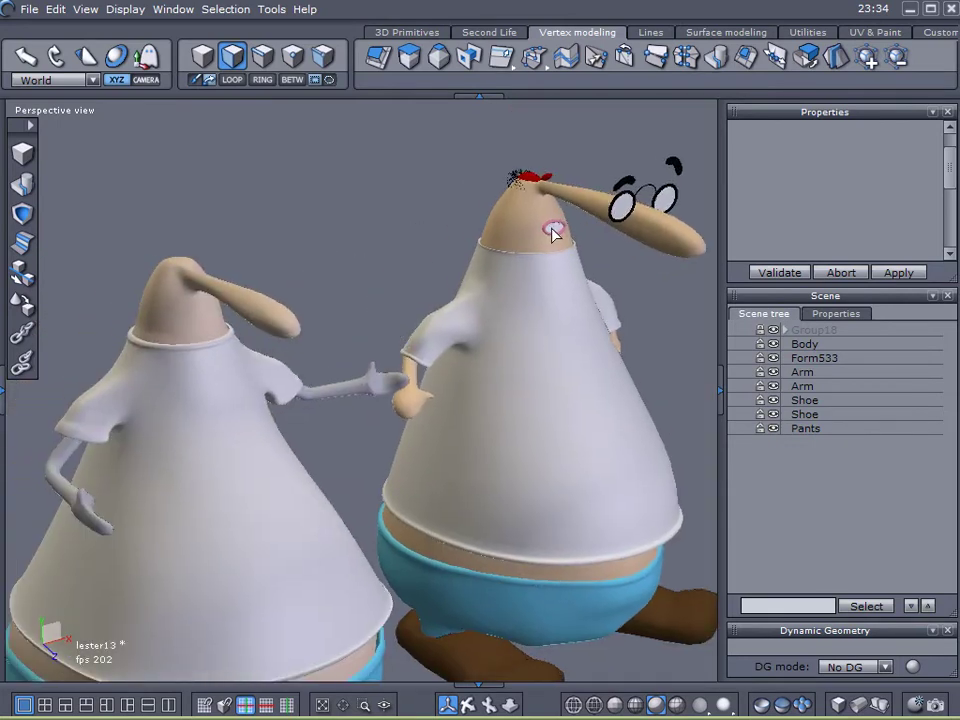
middle_drag(557, 256, 428, 247)
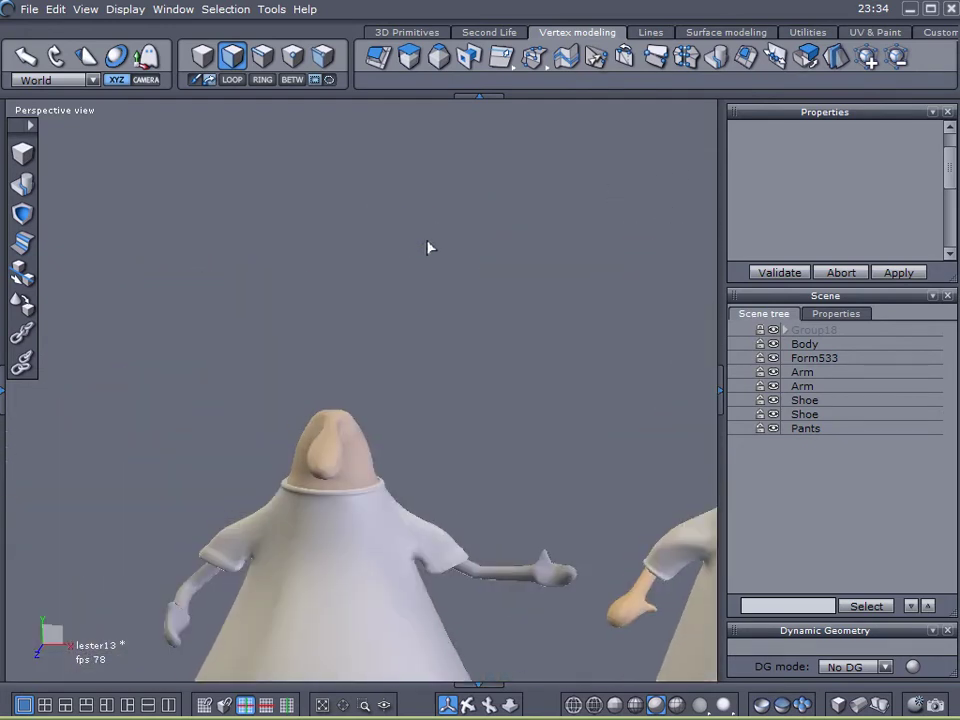
Step: Try to draw a circle from its basis above the character's head, about 23 units in radius
click(645, 35)
click(563, 66)
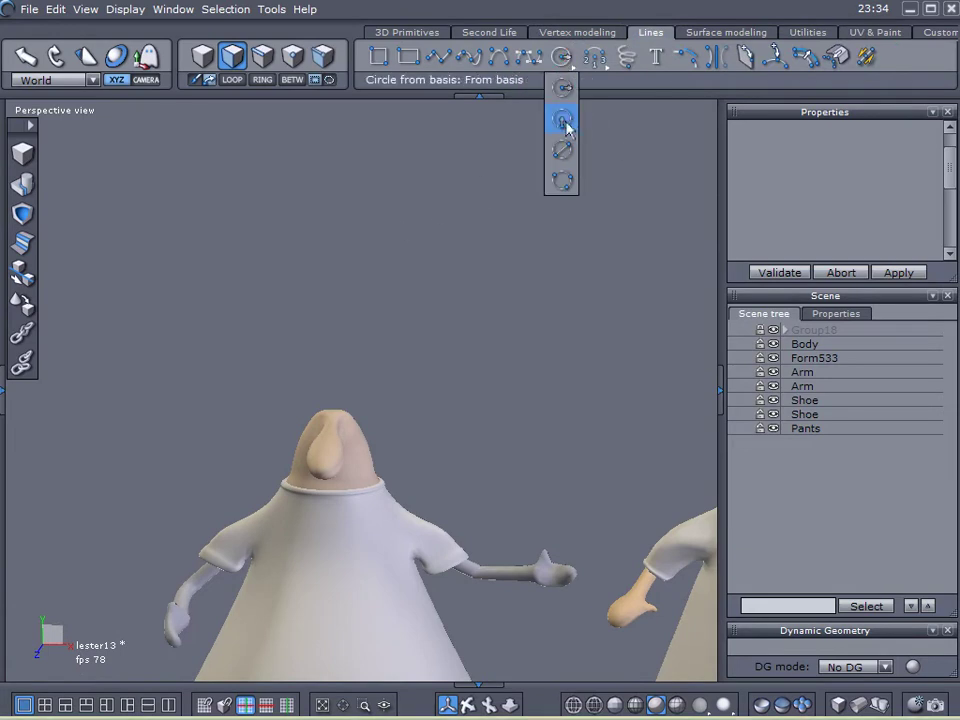
click(568, 122)
click(376, 214)
click(461, 237)
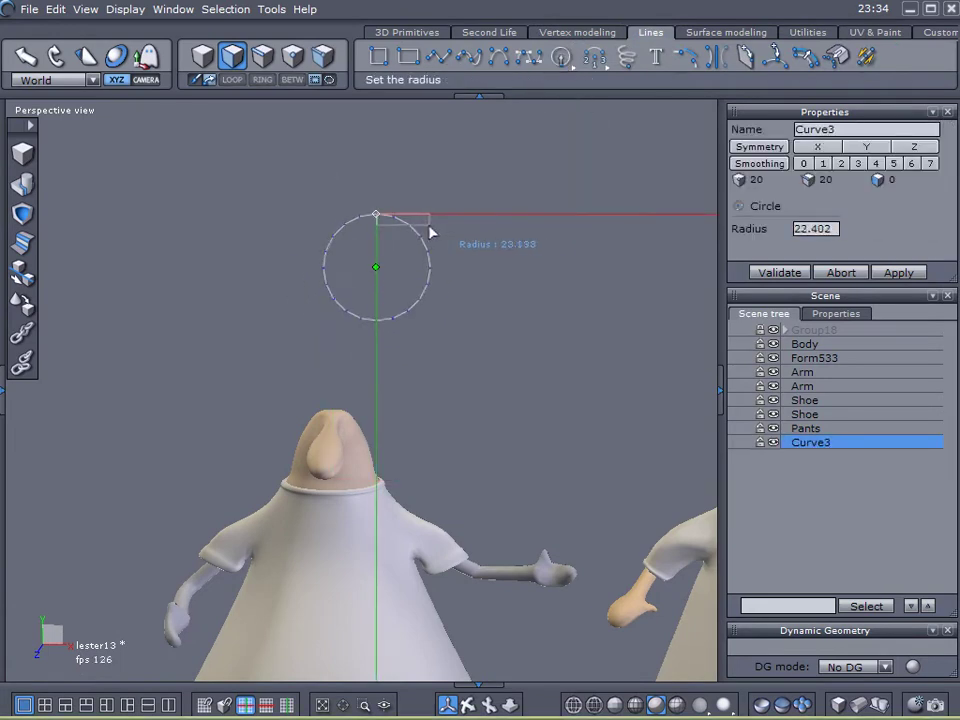
click(782, 273)
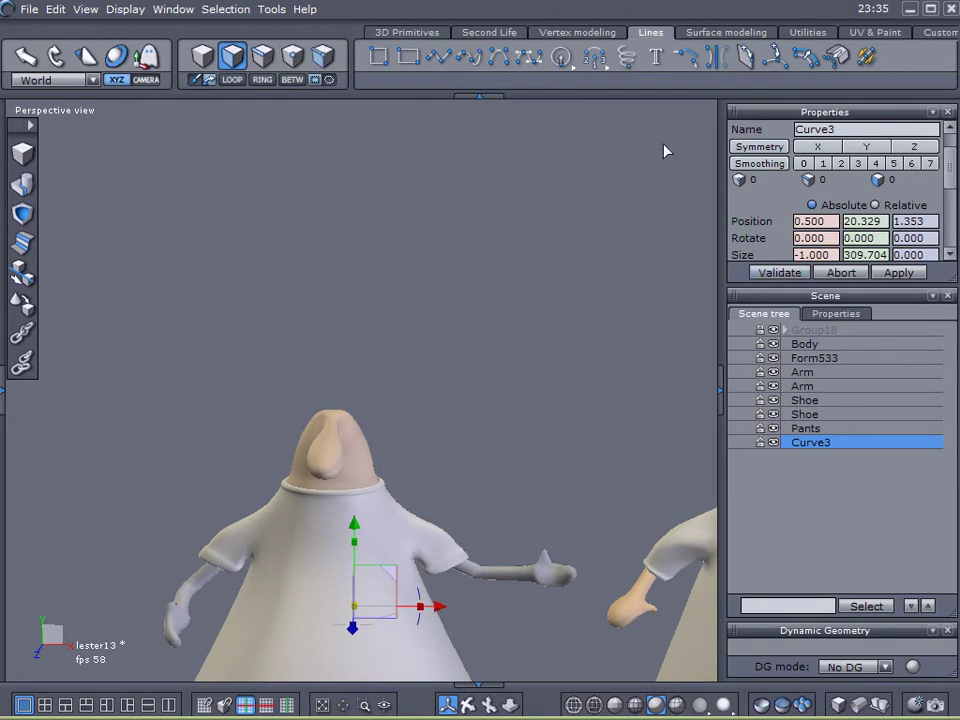
click(568, 66)
click(561, 120)
click(385, 220)
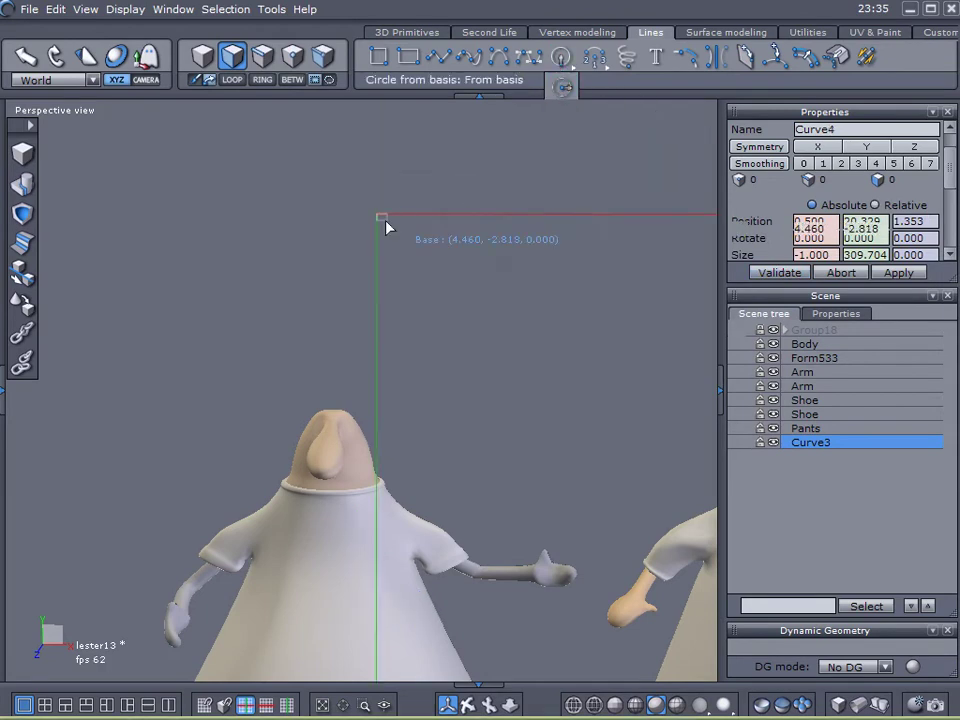
click(441, 270)
click(765, 272)
middle_drag(600, 300, 416, 291)
drag(424, 262, 370, 298)
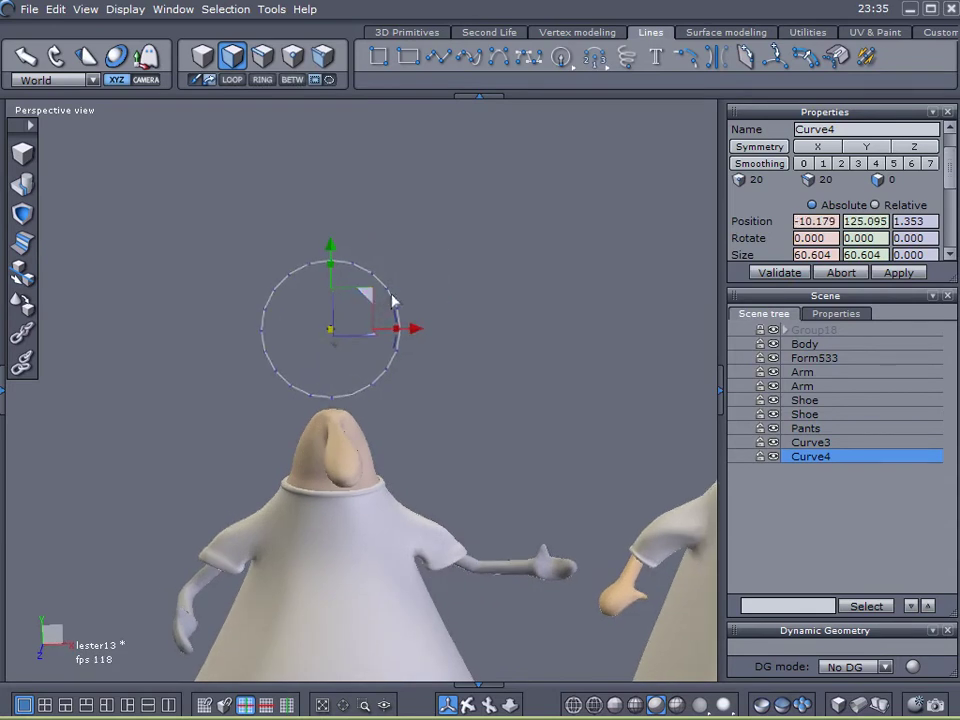
click(529, 266)
key(ctrl+z)
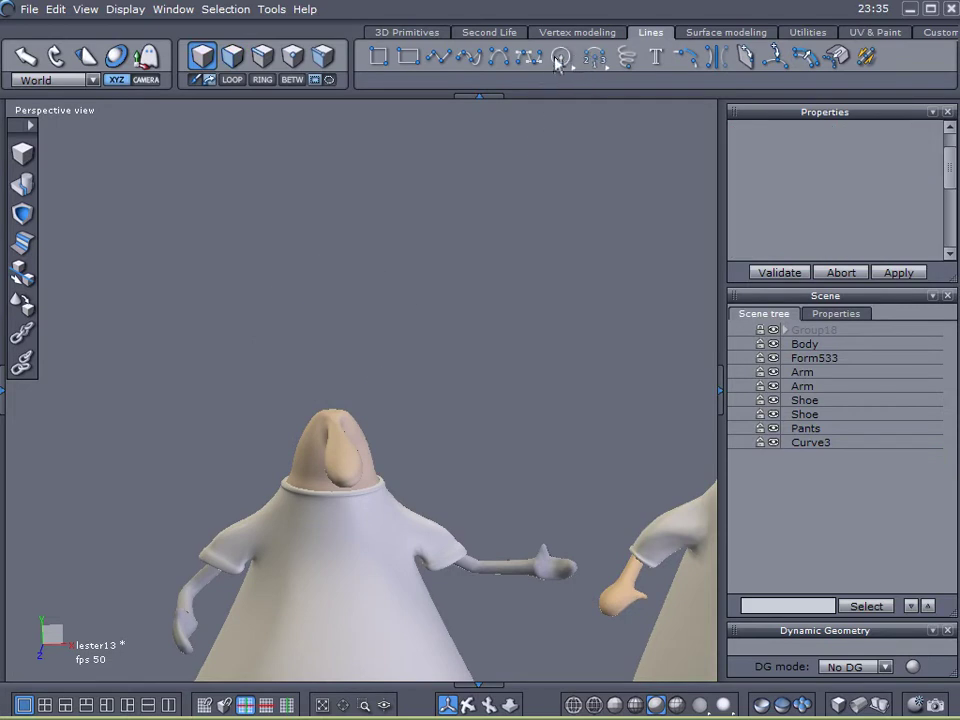
Step: Draw a circle from its basis above the head, about 50 units across, with 14 points
drag(558, 62, 557, 116)
click(341, 257)
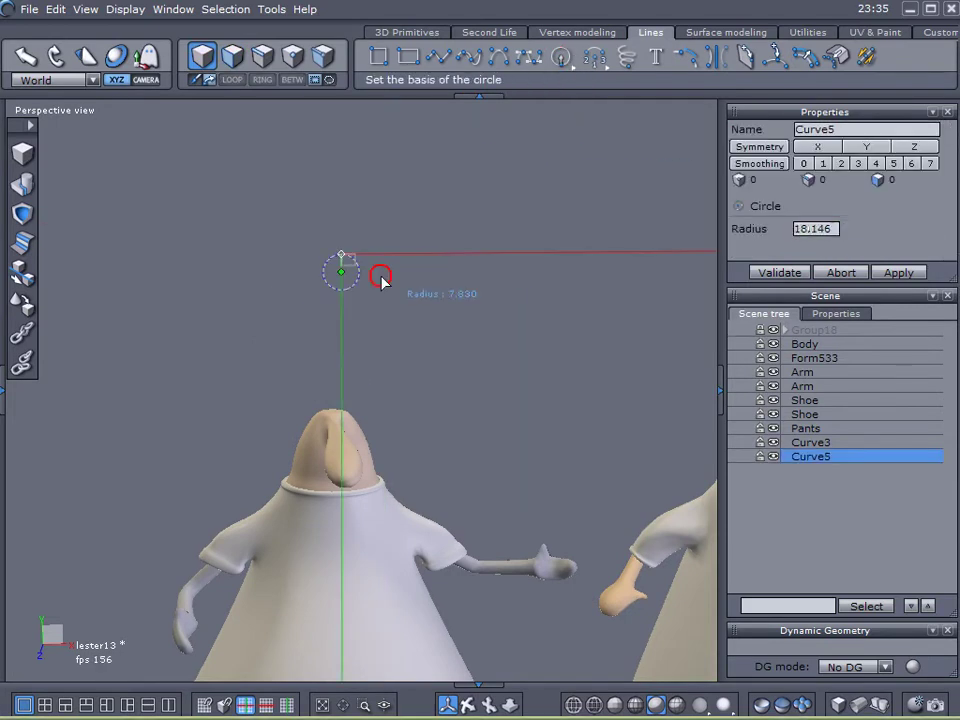
click(341, 367)
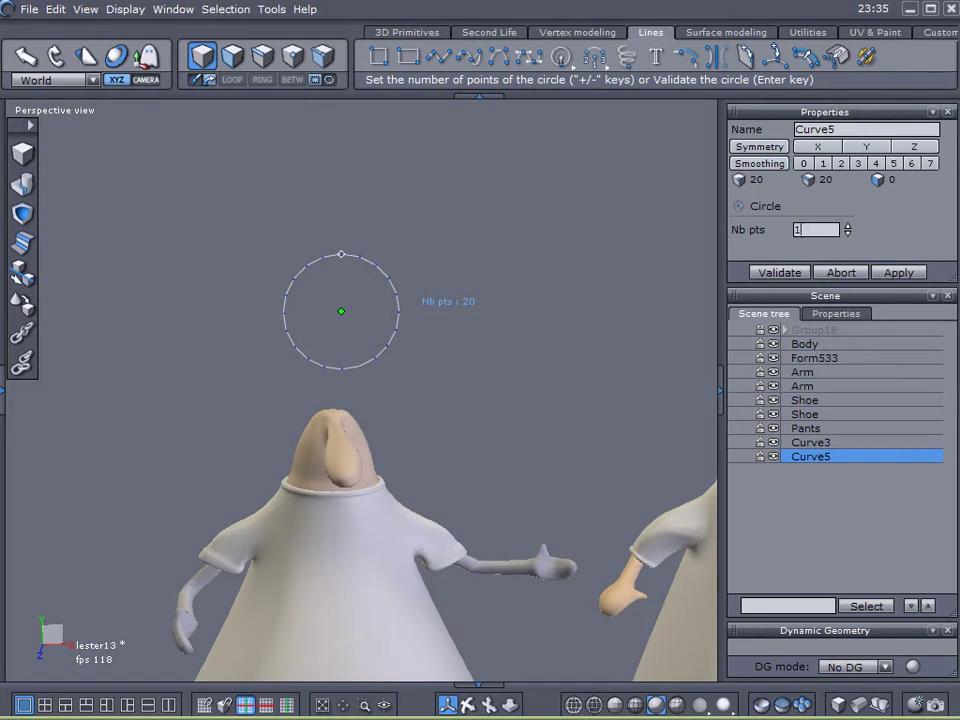
key(Return)
click(784, 273)
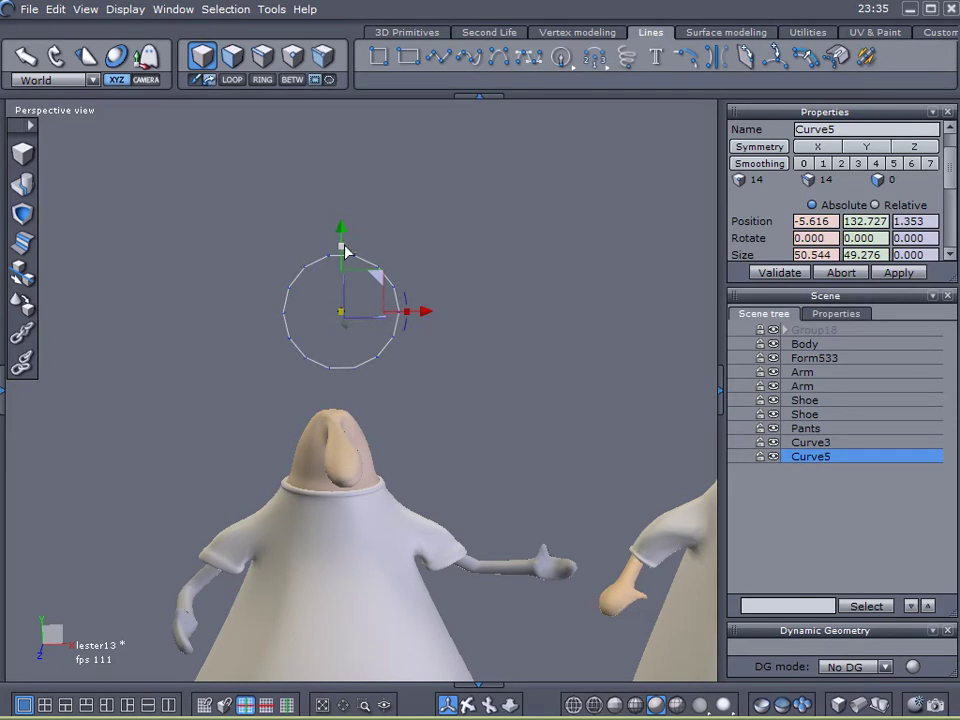
Step: Scale the circle down to about 8.8 units wide and move it onto the front of the face above the collar
drag(345, 249, 313, 401)
right_drag(114, 431, 456, 473)
drag(420, 468, 471, 469)
right_drag(452, 501, 93, 436)
scroll(449, 472, up, 5)
right_drag(440, 450, 377, 435)
drag(312, 347, 148, 349)
drag(326, 268, 322, 240)
right_drag(322, 240, 286, 343)
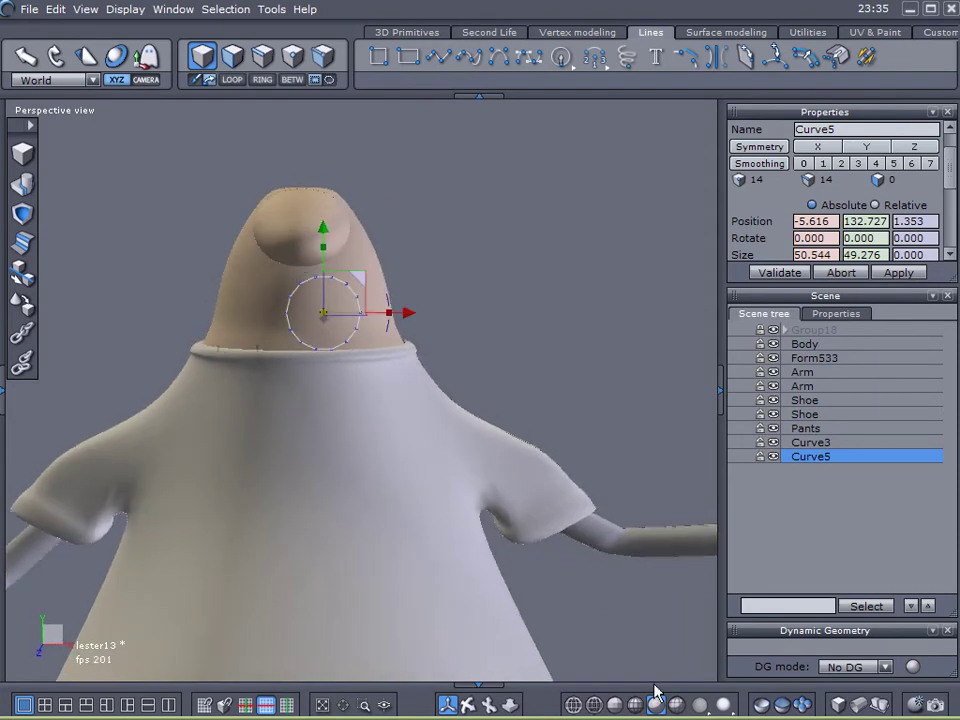
Step: Use the wireframe-over-shading display to centre the circle on the face's middle edge and raise it slightly, then restore smooth shading
click(677, 706)
drag(407, 317, 377, 315)
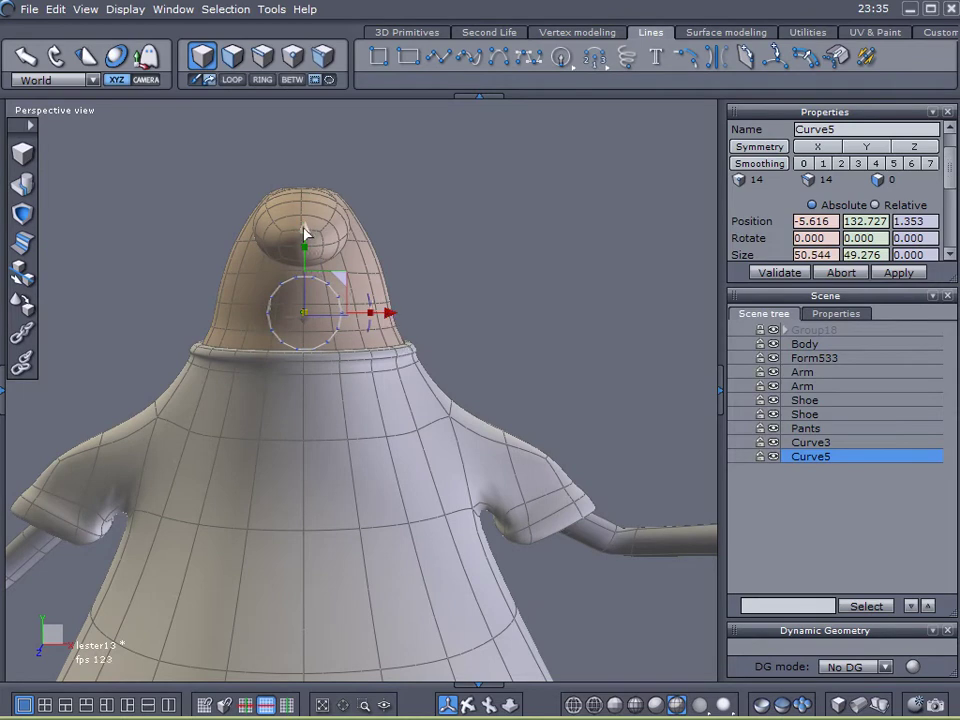
drag(305, 233, 304, 218)
click(655, 703)
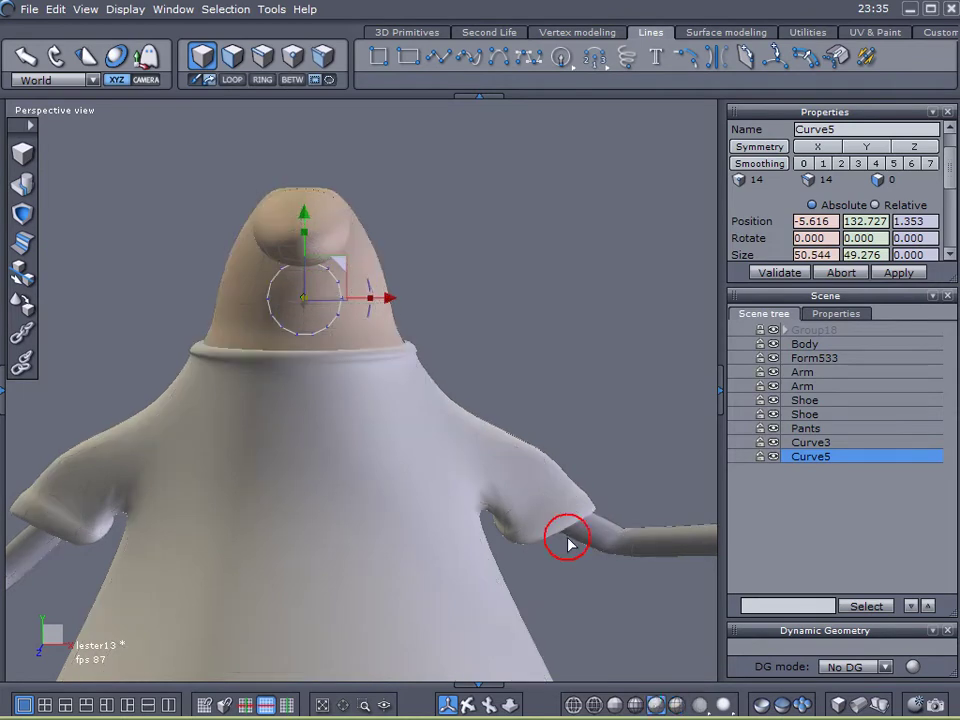
Step: Flatten the circle vertically into a mouth-shaped oval about 8.8 by 3.8 units
middle_drag(345, 345, 467, 360)
mouse_move(235, 294)
middle_down()
mouse_move(170, 311)
mouse_move(148, 297)
middle_up()
scroll(272, 320, up, 3)
scroll(272, 324, down, 5)
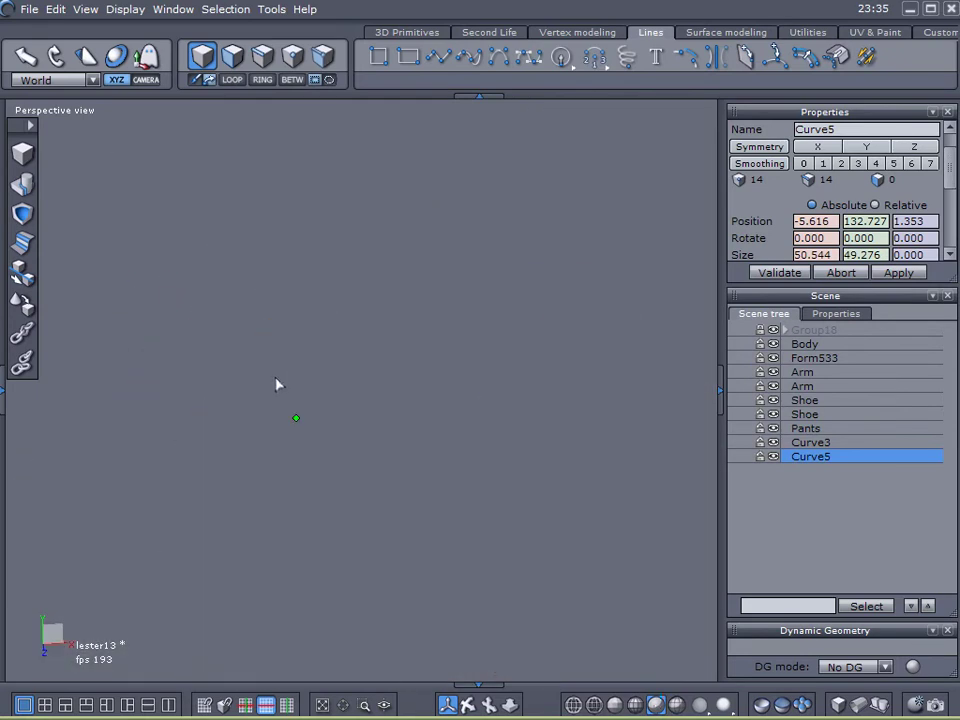
middle_drag(369, 433, 336, 429)
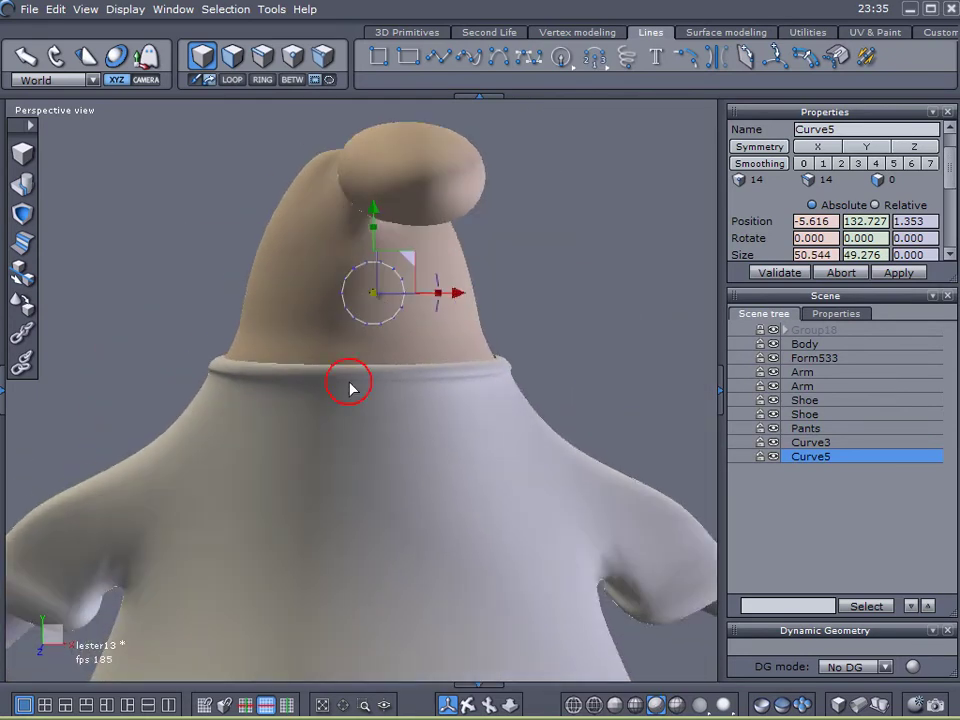
drag(372, 232, 364, 263)
middle_drag(310, 345, 418, 383)
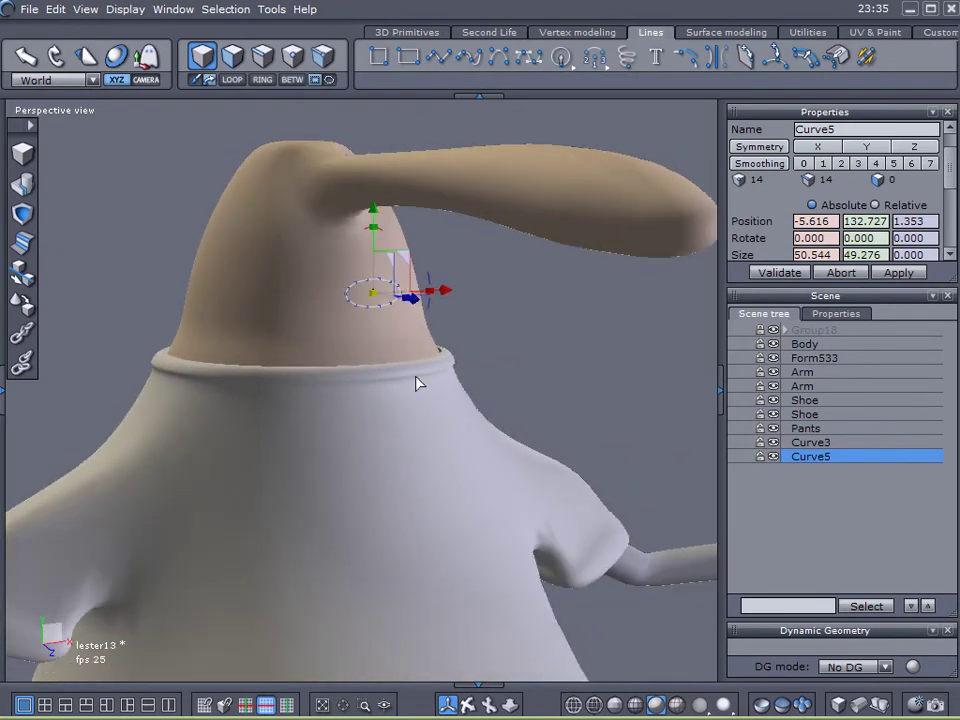
Step: Duplicate the oval mouth curve, keep the original selected and hide the copy
key(ctrl+d)
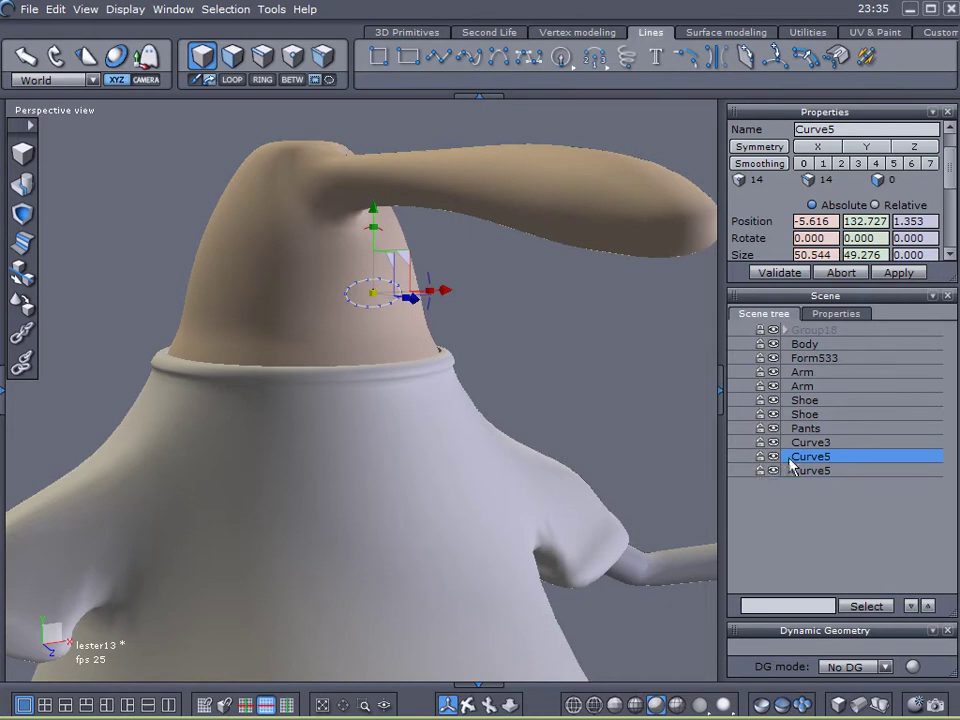
click(643, 403)
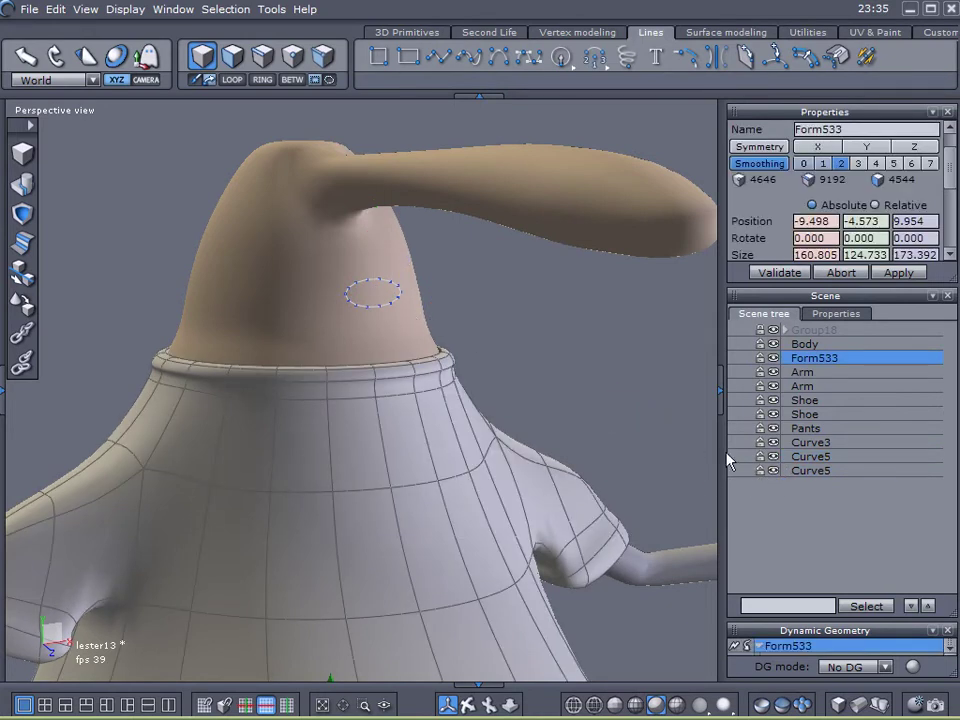
click(786, 457)
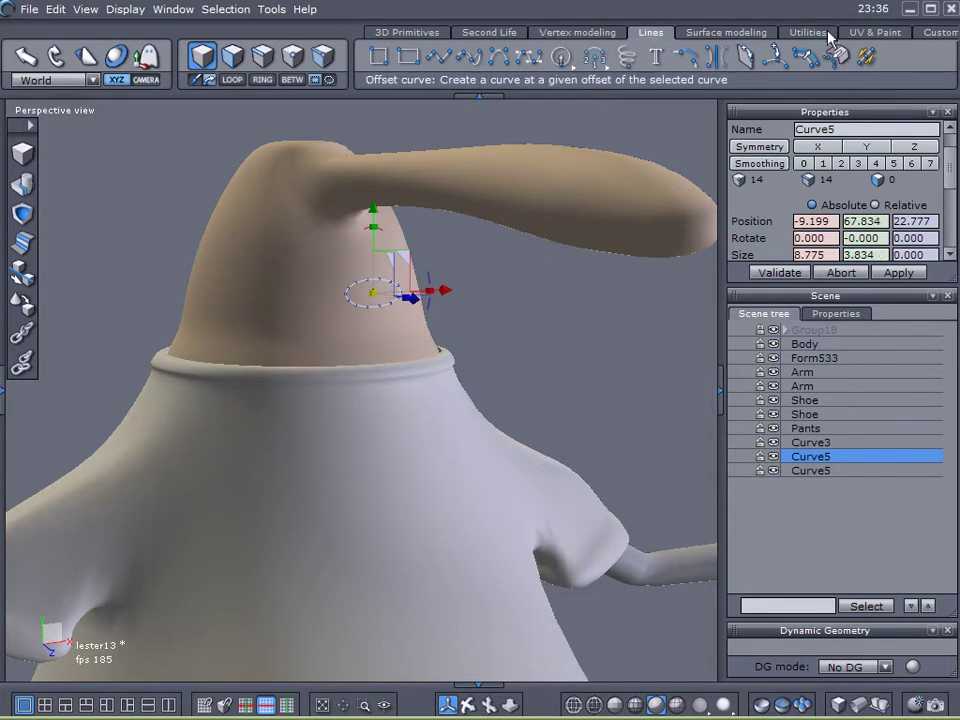
click(746, 34)
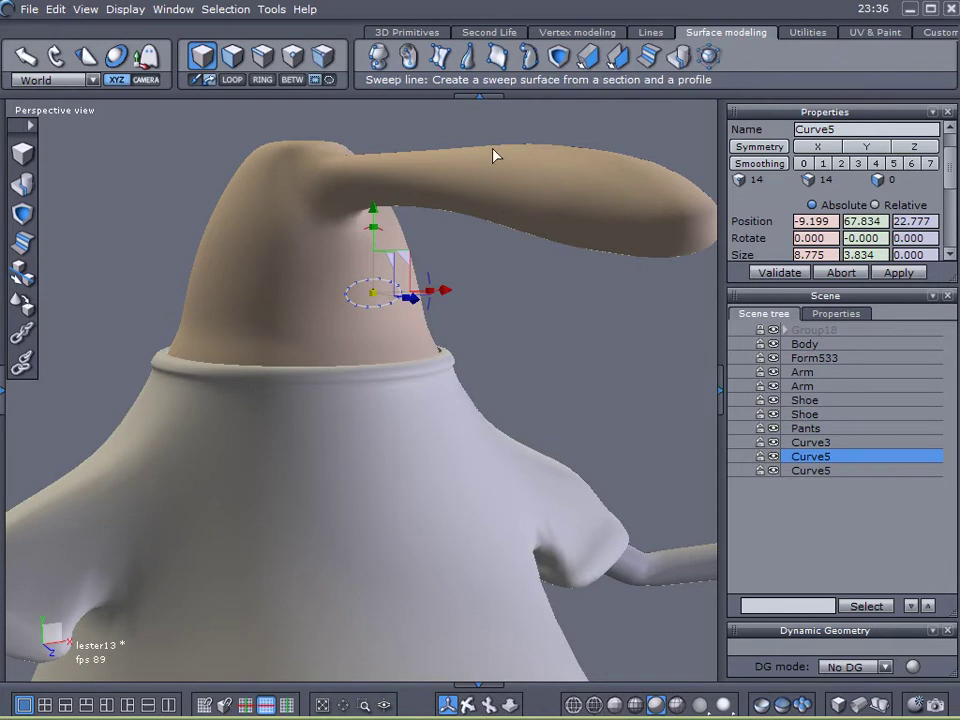
click(773, 470)
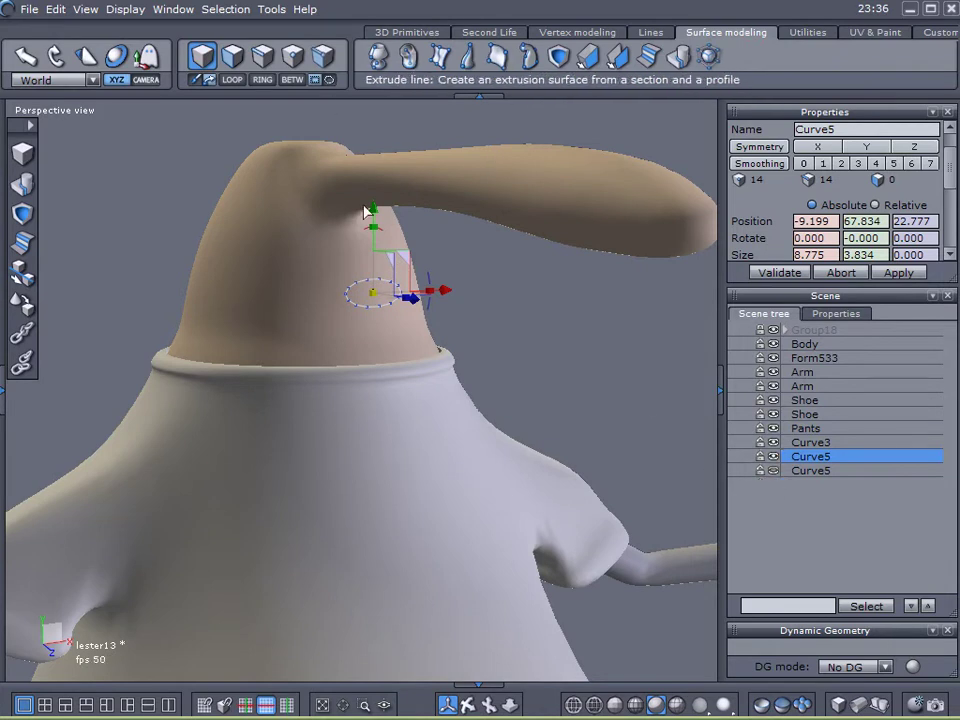
Step: Fill the visible oval mouth curve with a Coons surface
click(499, 60)
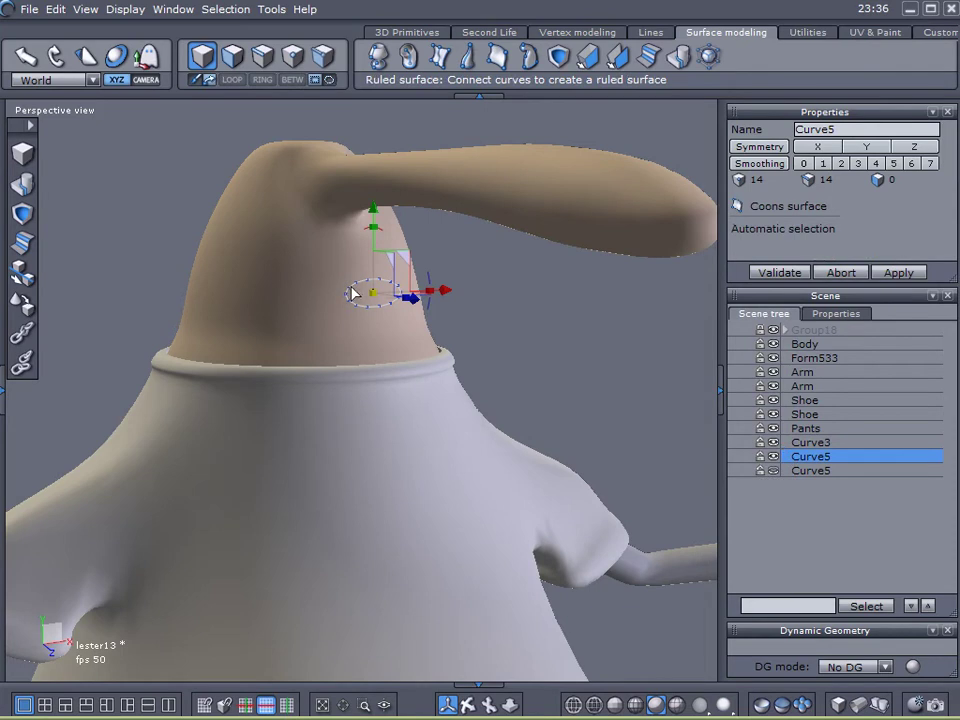
click(352, 291)
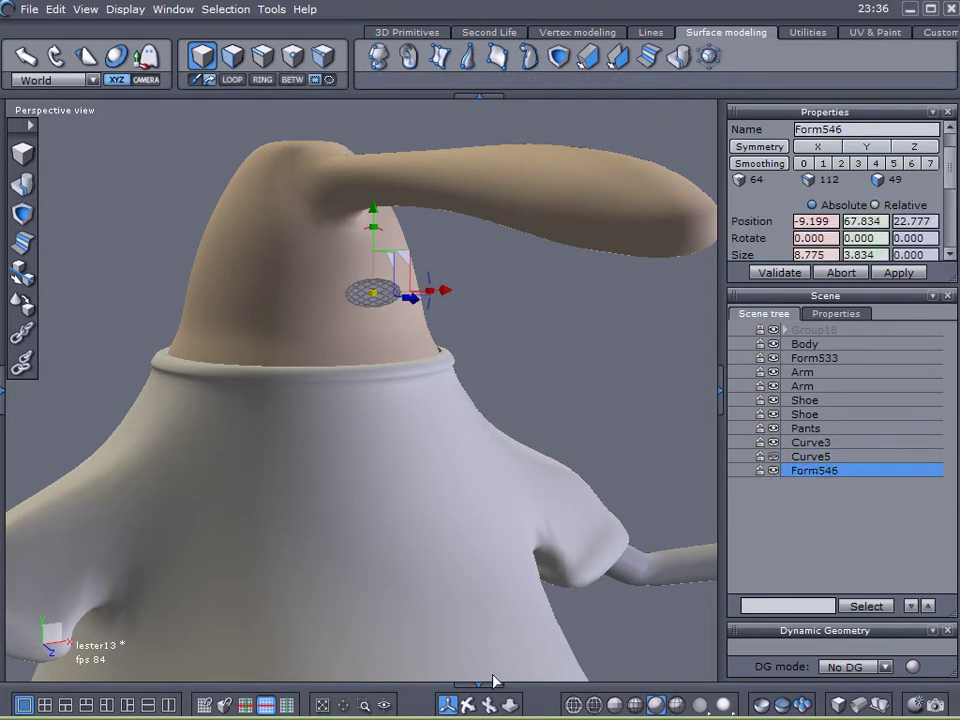
drag(510, 706, 480, 700)
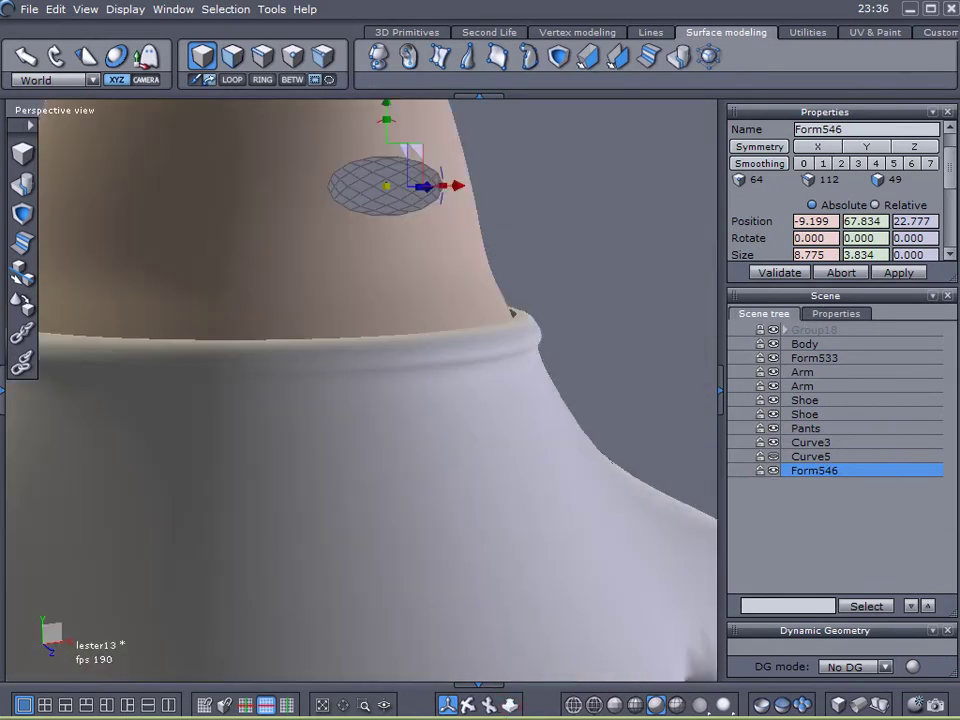
Step: Select the interior grid edges of the oval mouth surface and remove them to reduce it to a single face
click(262, 56)
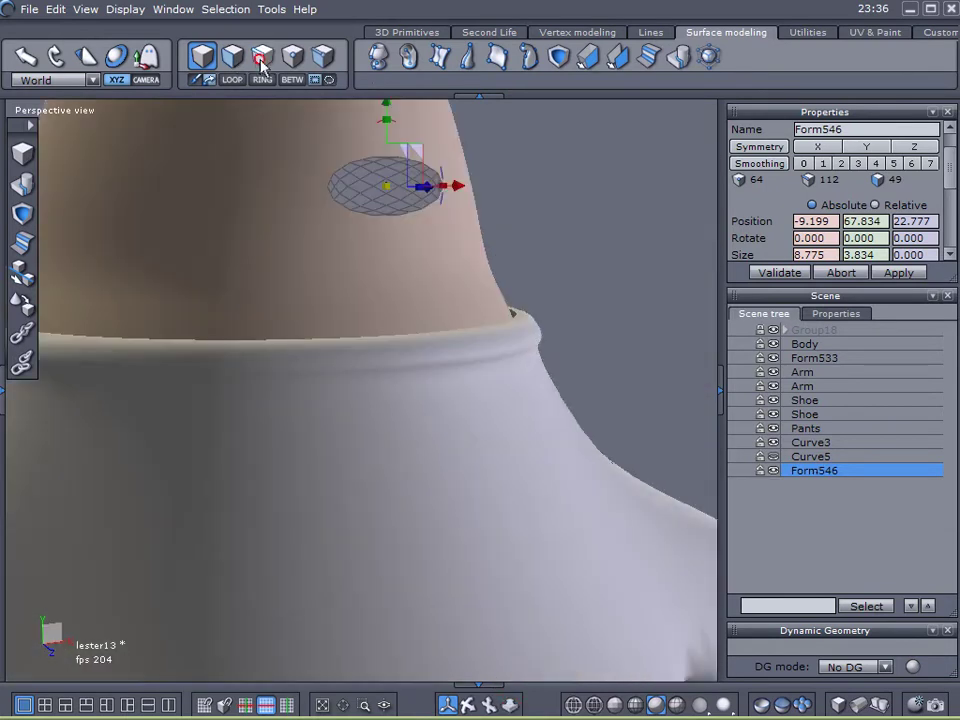
mouse_move(367, 195)
mouse_down()
mouse_move(372, 202)
mouse_move(388, 180)
mouse_move(408, 198)
mouse_move(390, 171)
mouse_move(375, 199)
mouse_move(425, 183)
mouse_up()
mouse_move(363, 174)
mouse_down()
mouse_move(433, 189)
mouse_move(366, 212)
mouse_move(352, 277)
mouse_move(372, 369)
mouse_up()
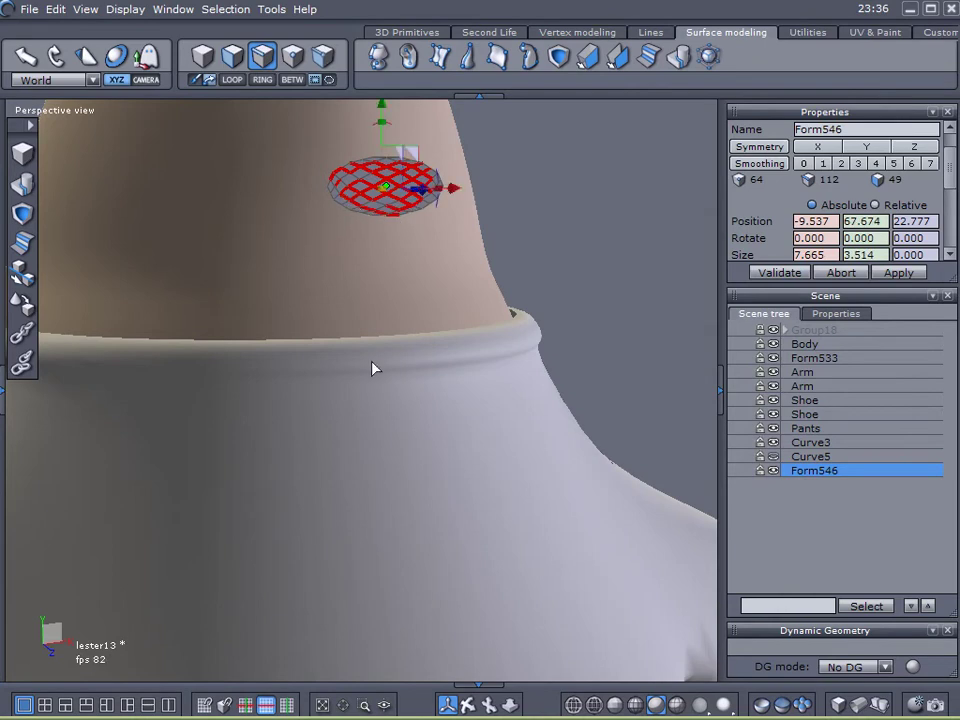
click(759, 519)
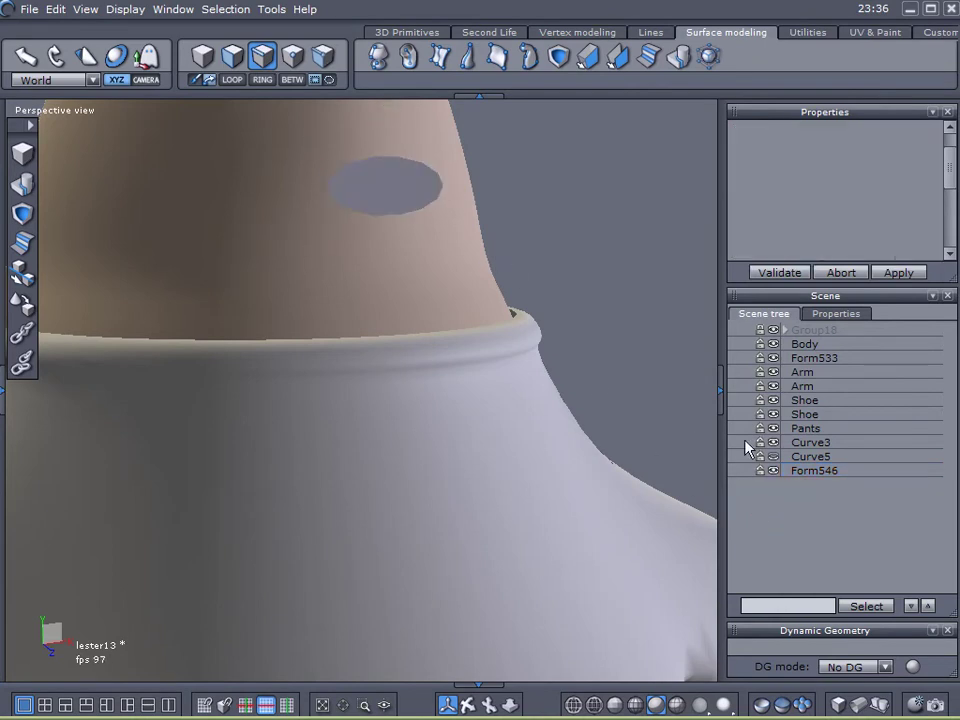
click(788, 472)
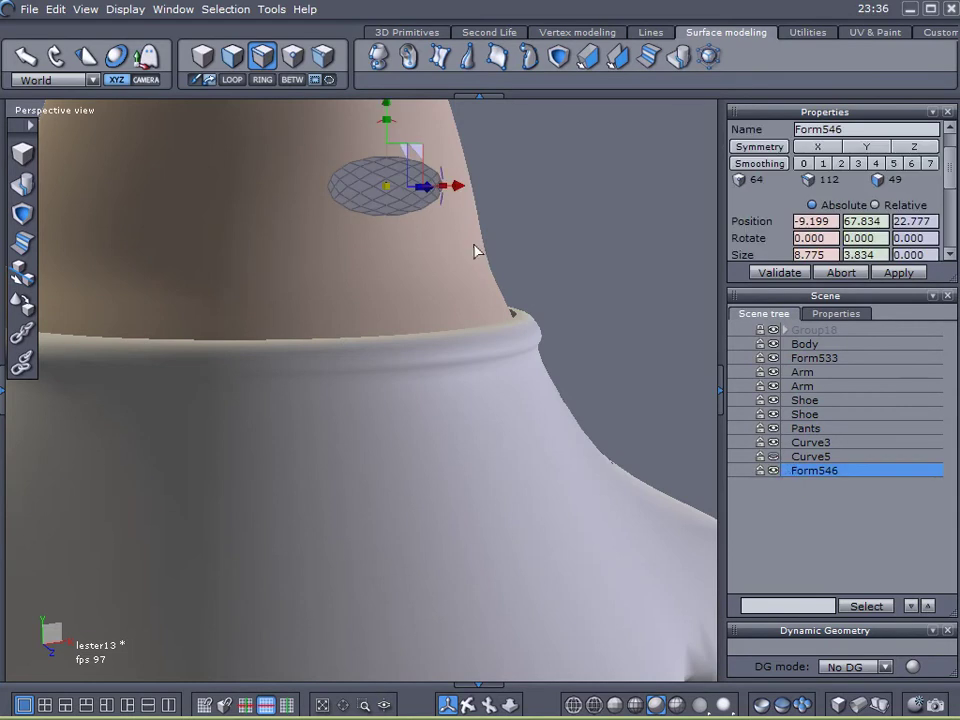
drag(543, 258, 266, 128)
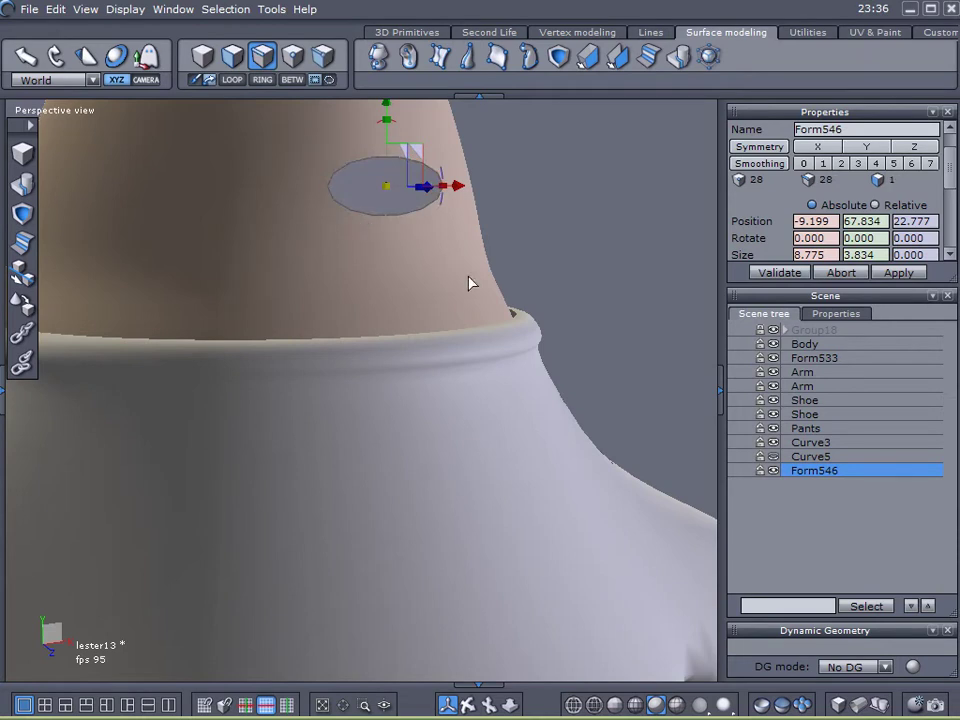
Step: Examine how the reference character's mouth is meshed with wireframe over shading, and unlock the reference character's group
middle_drag(468, 280, 405, 293)
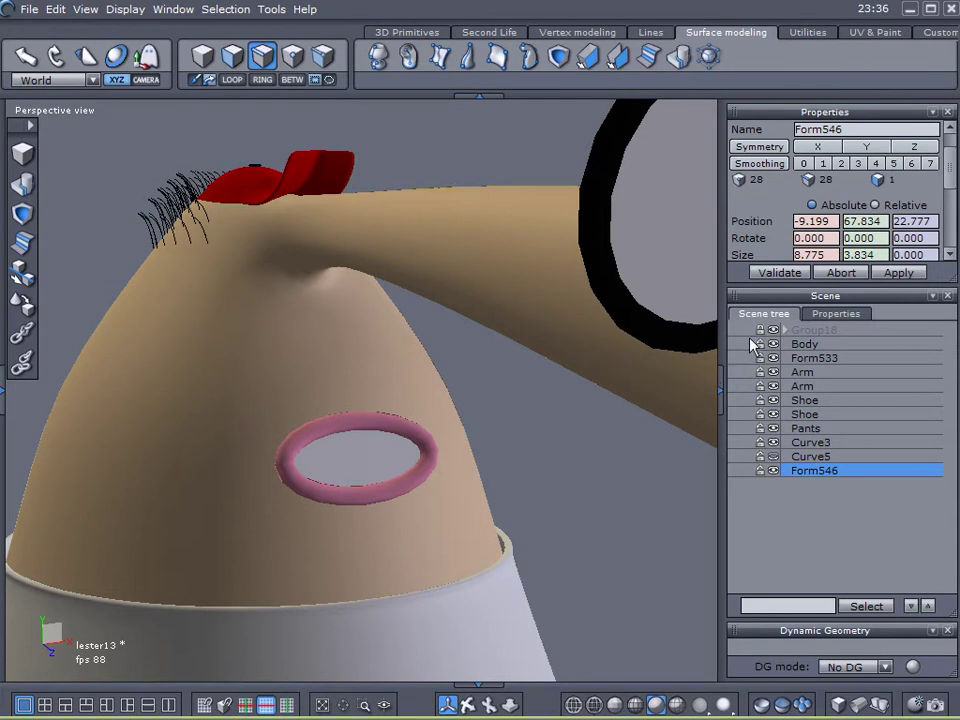
click(677, 705)
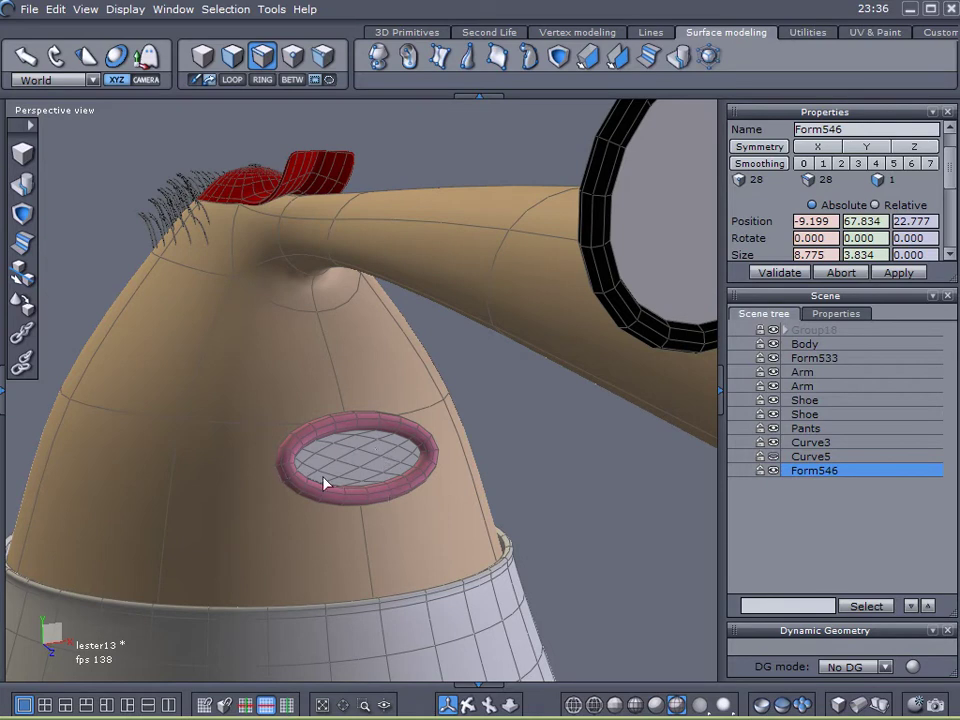
click(760, 331)
scroll(322, 347, up, 5)
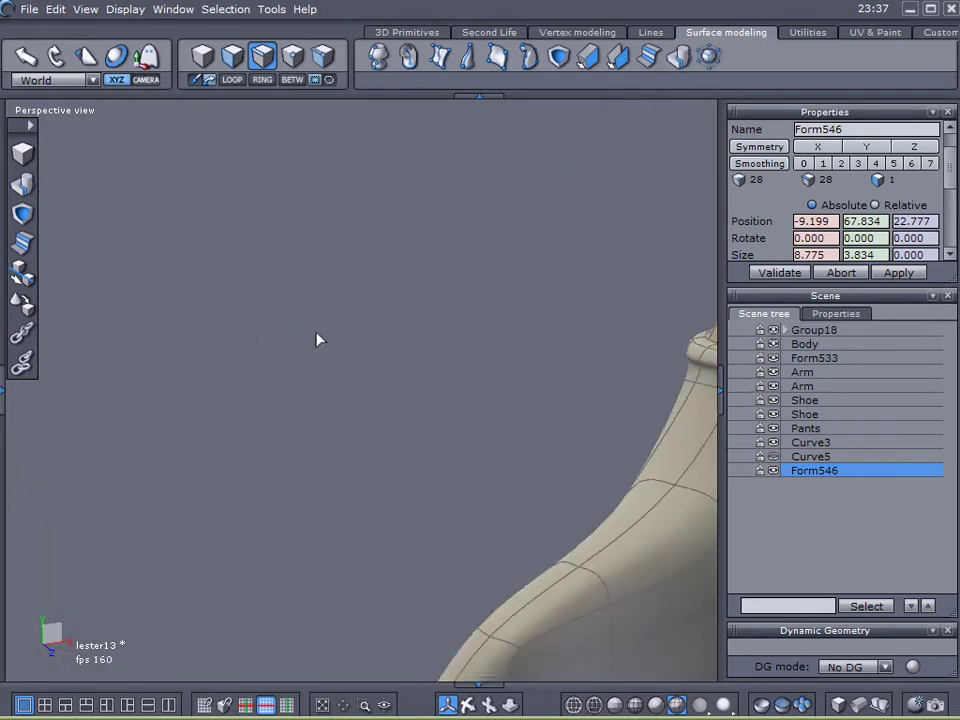
scroll(290, 345, down, 5)
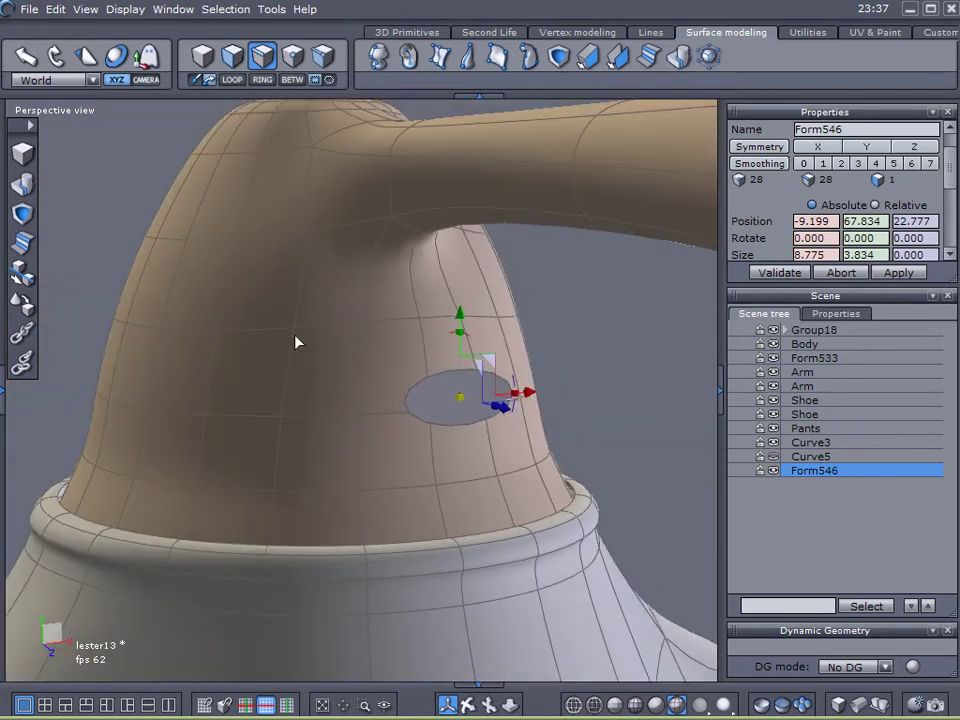
Step: Restore the interior grid edges of the oval mouth surface and lock the reference character's group
click(600, 344)
key(F3)
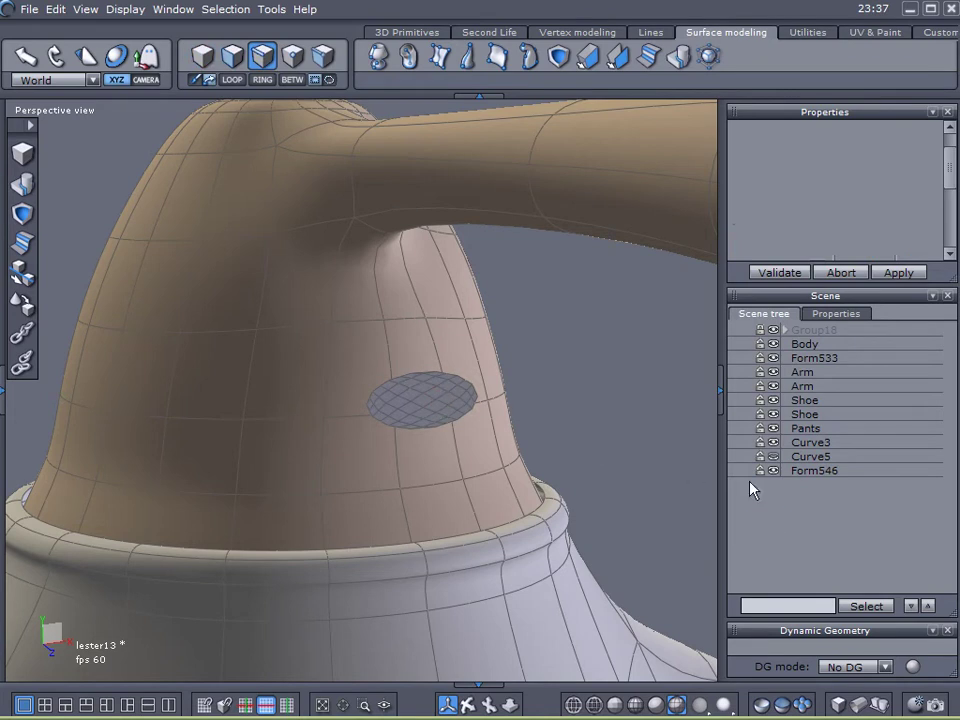
click(784, 472)
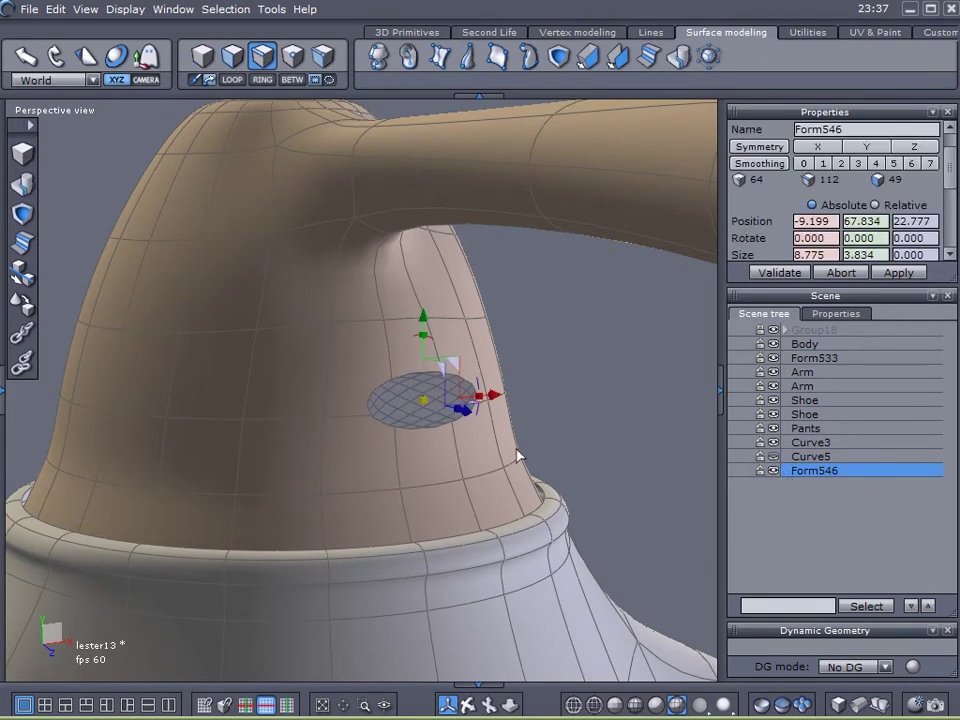
Step: Unhide the copied oval mouth curve and thicken it into a ring with a thickness of 0.983 and 8 points
click(770, 455)
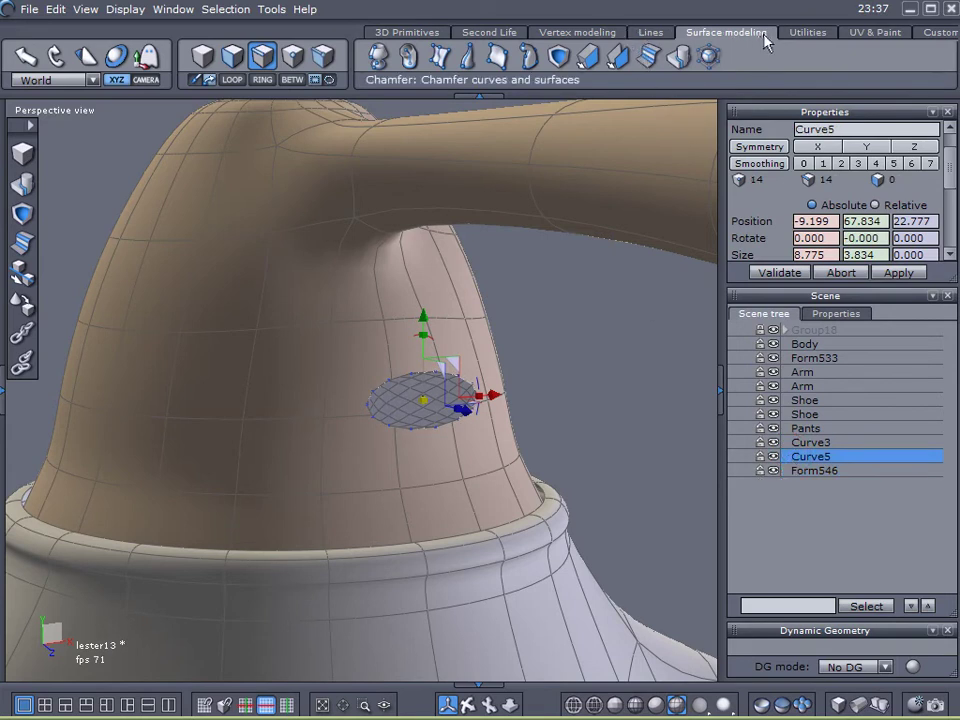
click(594, 62)
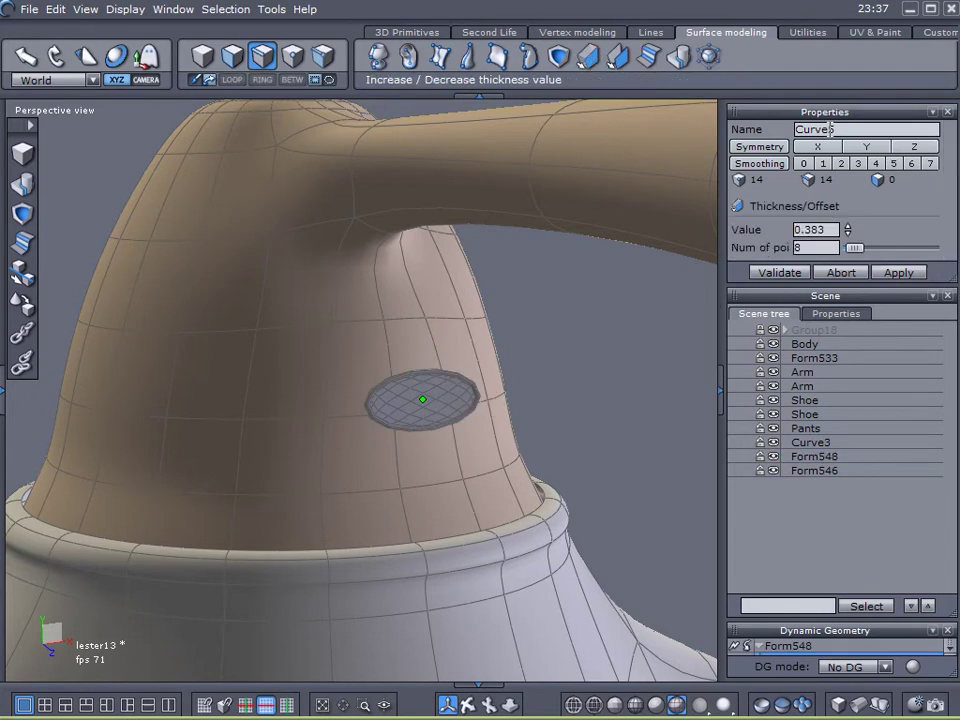
scroll(833, 229, up, 4)
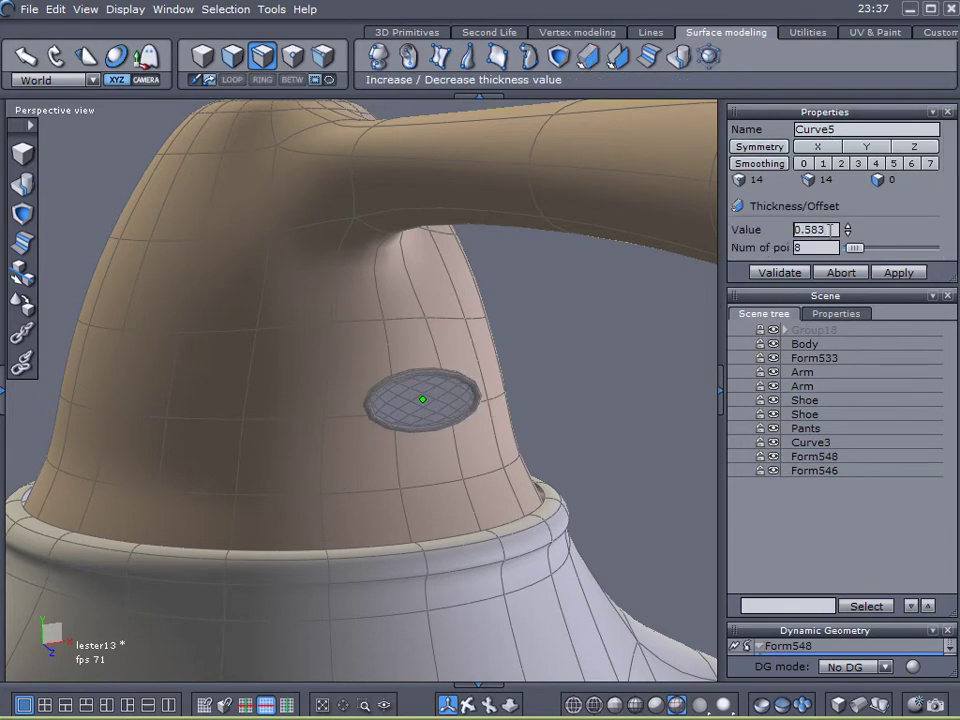
scroll(833, 229, up, 2)
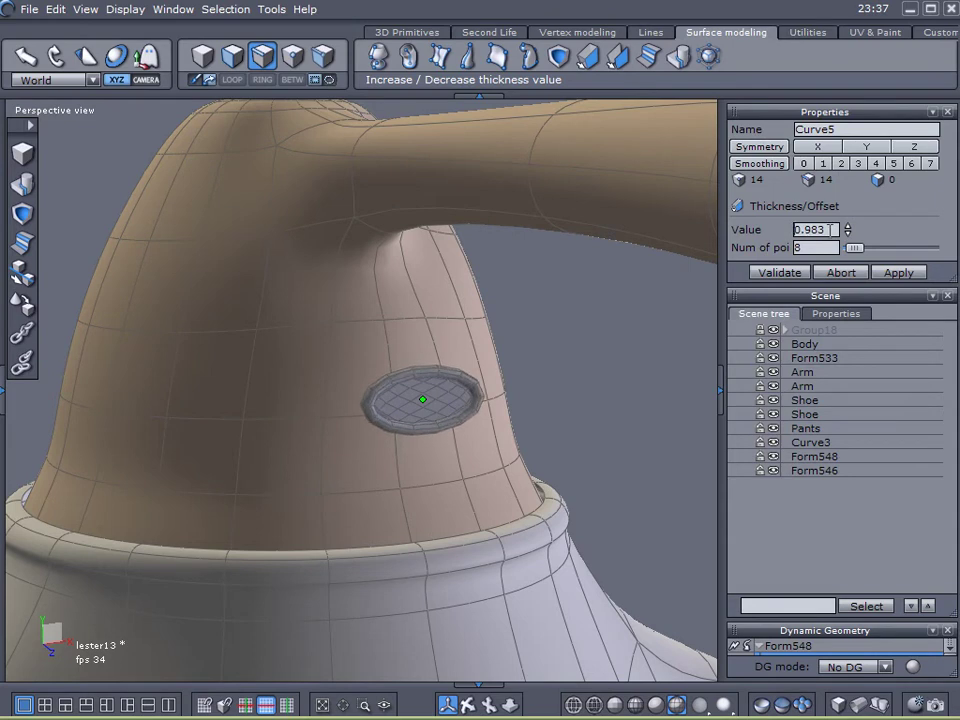
drag(628, 407, 399, 429)
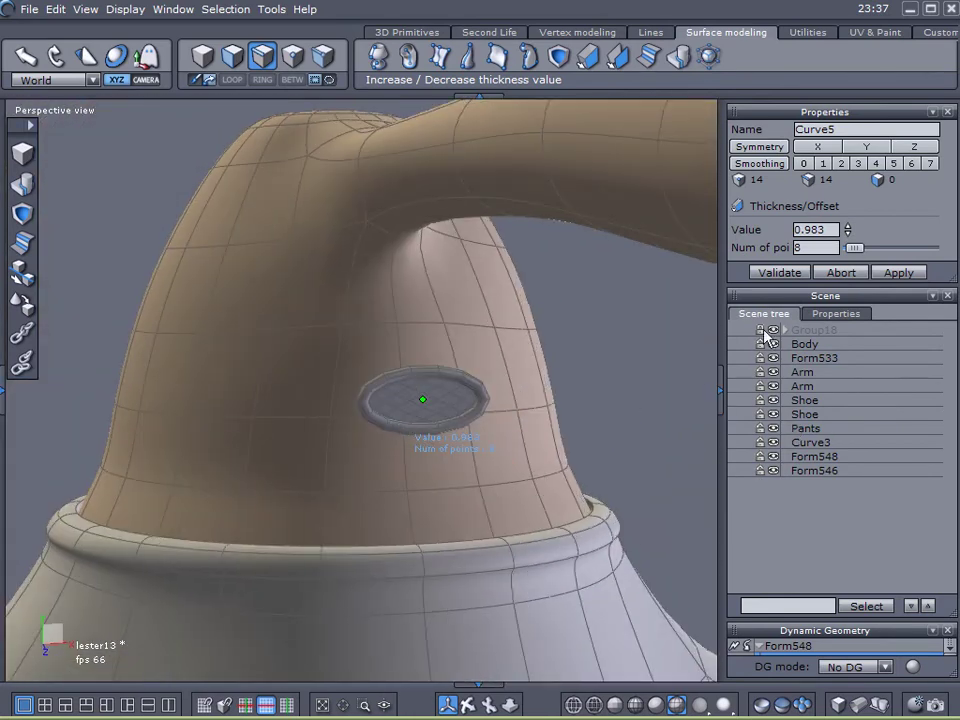
click(775, 273)
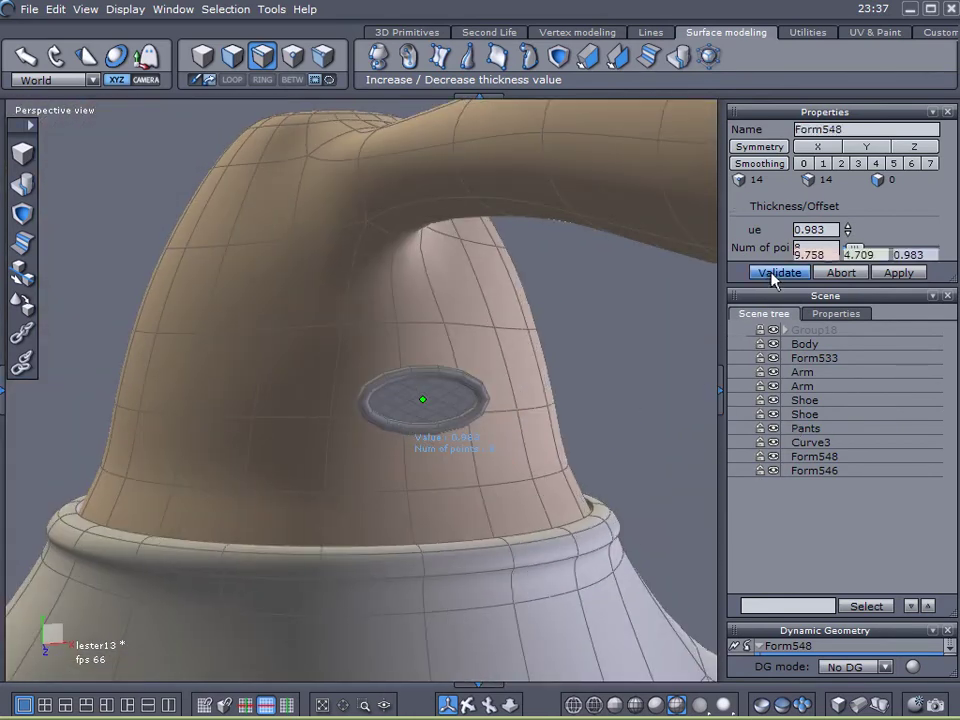
Step: Rename the thickened oval ring as Lips and the oval surface inside it as Mouth
click(776, 458)
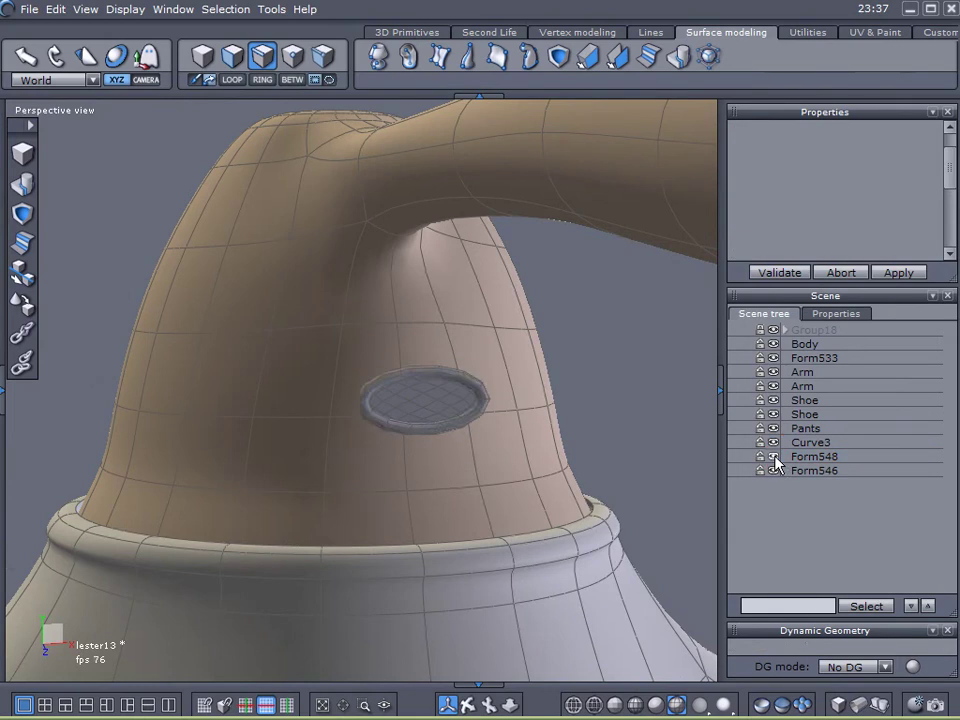
click(792, 458)
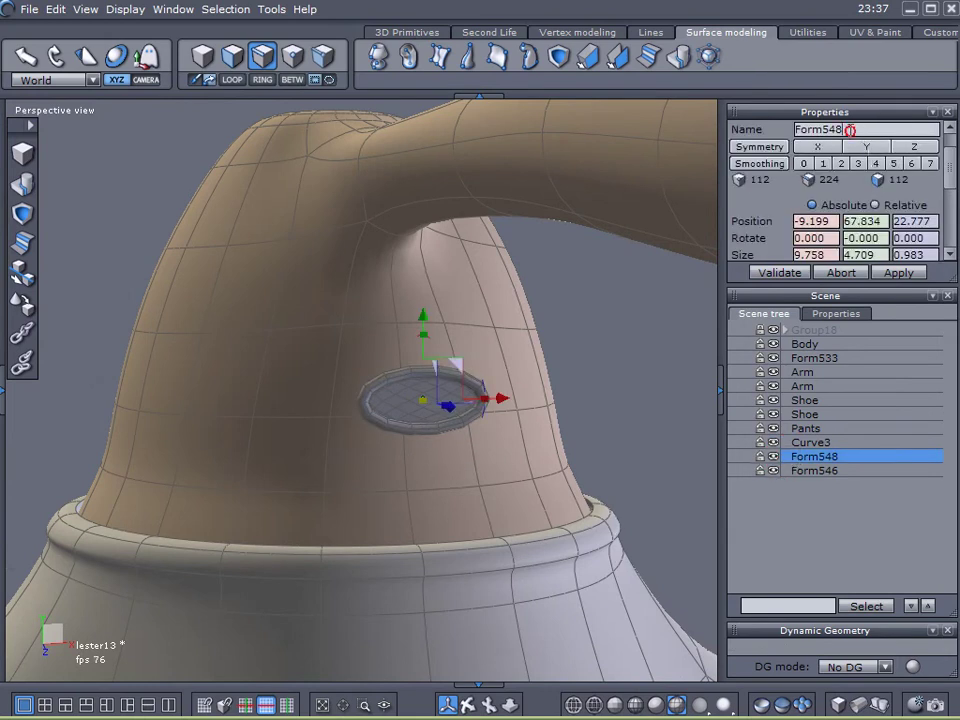
text(Lips)
key(Return)
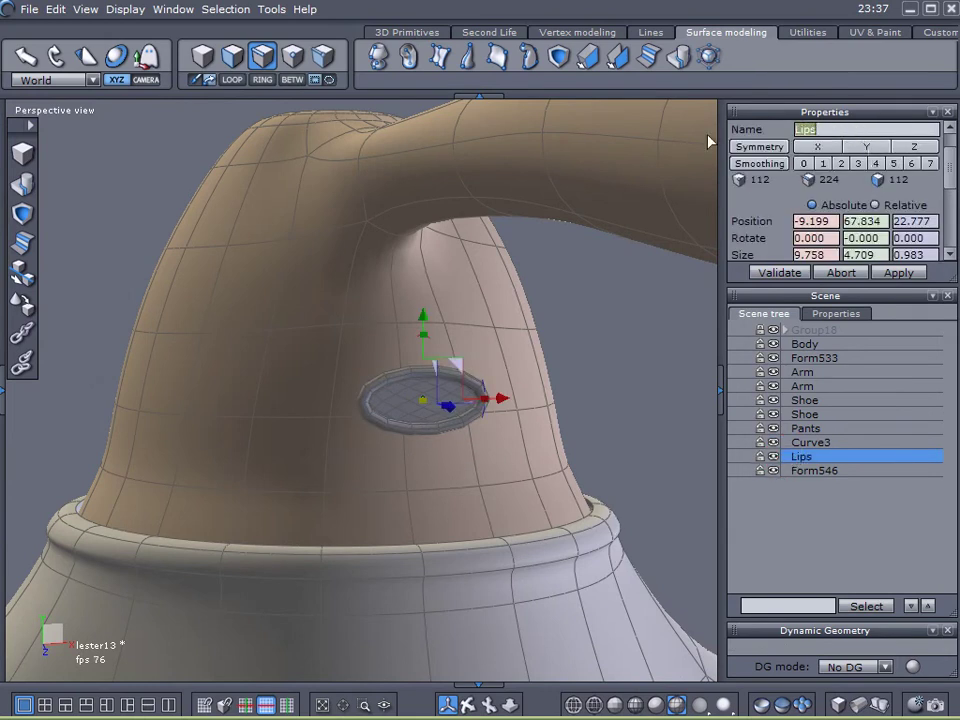
click(788, 470)
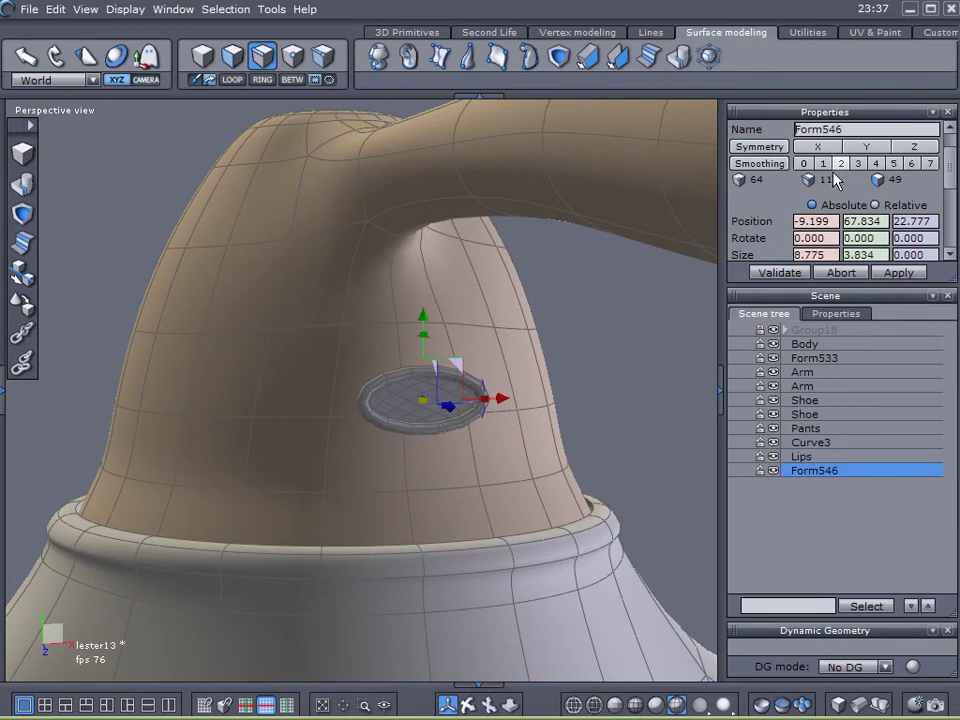
click(572, 124)
text(Mouth)
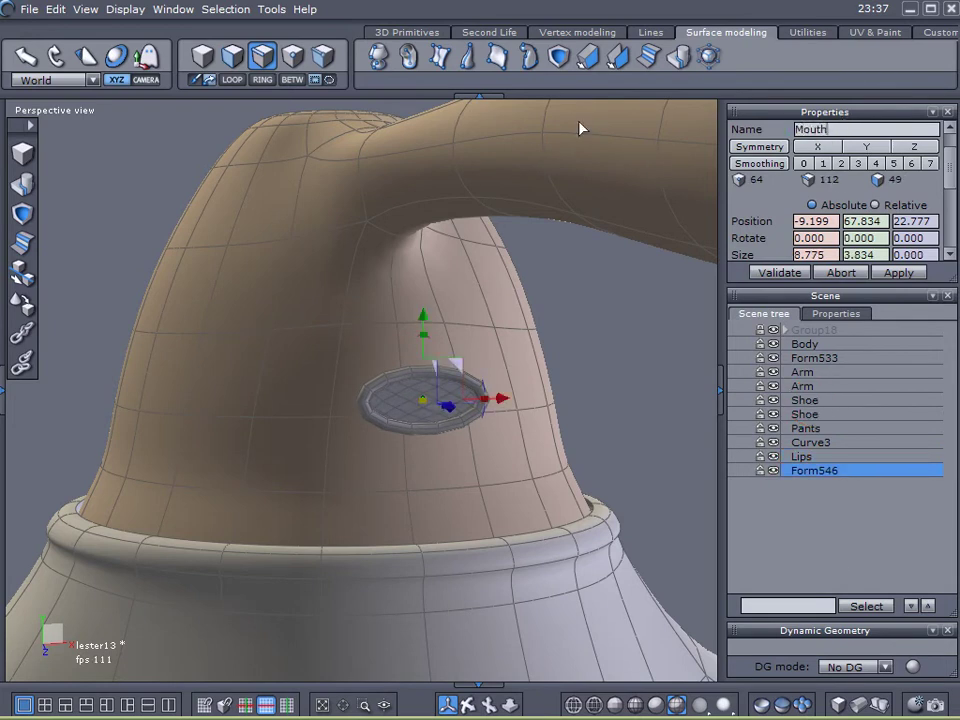
key(Return)
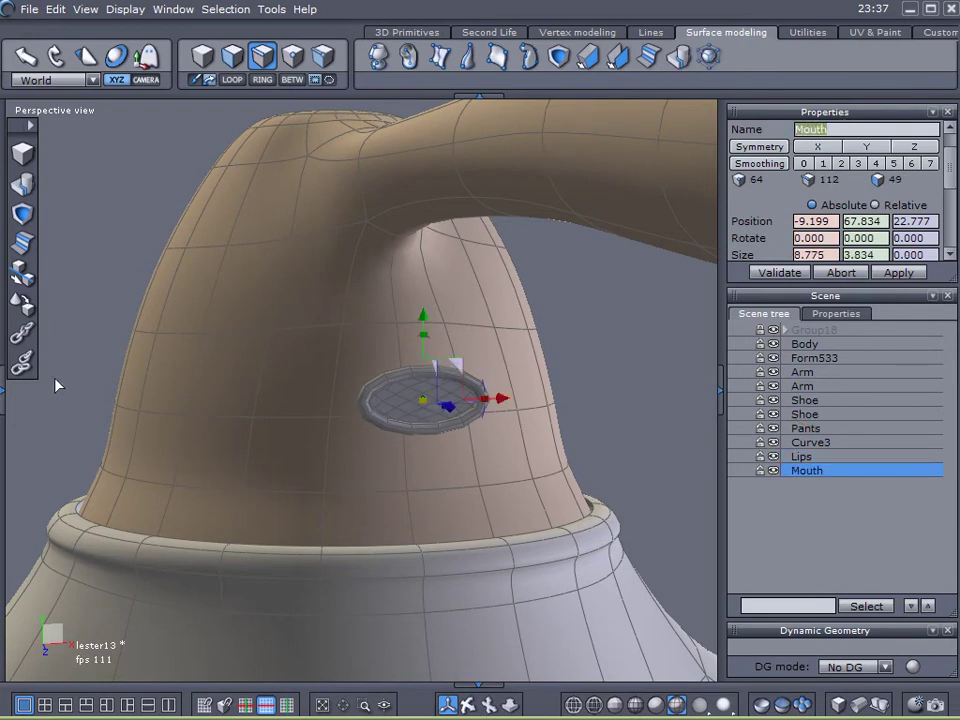
Step: Create a new material for the Mouth surface with a white diffuse colour
click(8, 396)
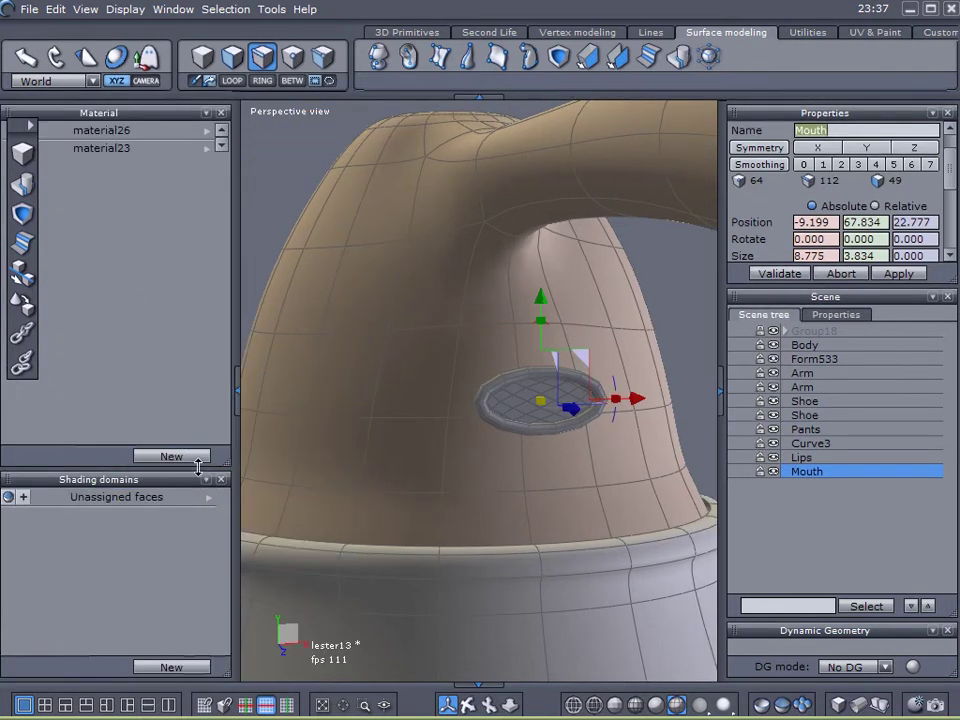
click(203, 457)
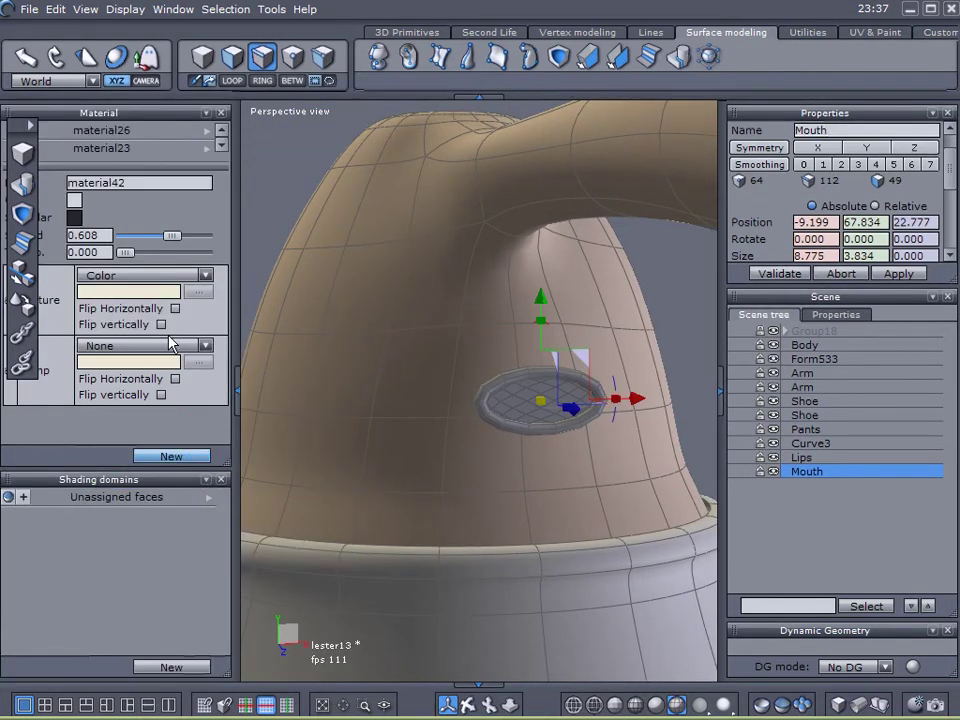
click(80, 200)
click(273, 212)
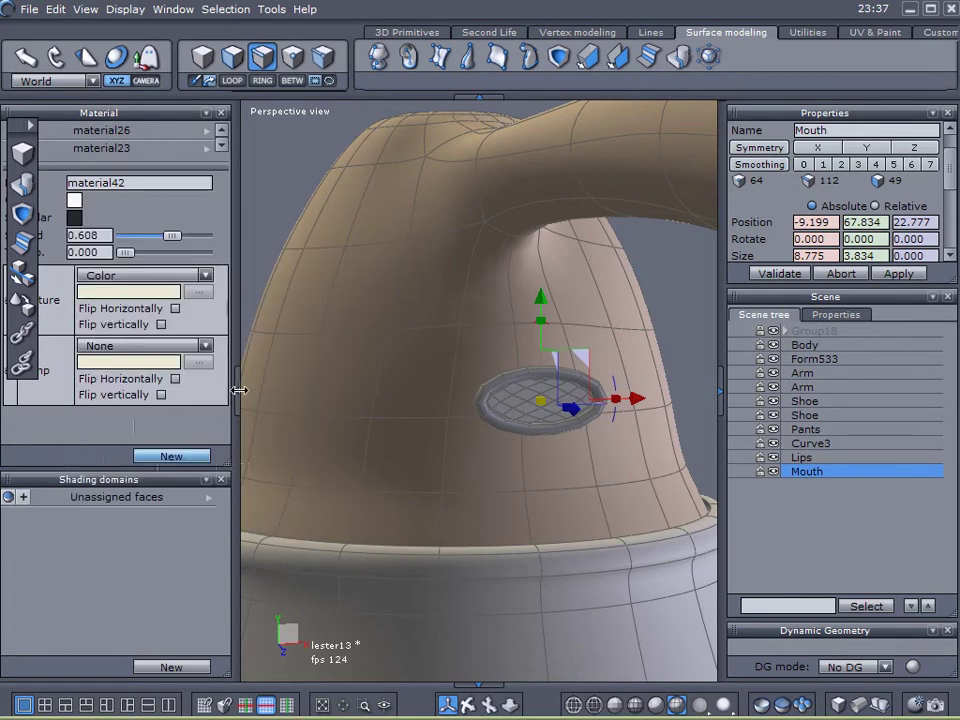
Step: Give the Mouth material a near-white specular colour and set its specular spread to 1.000
click(74, 216)
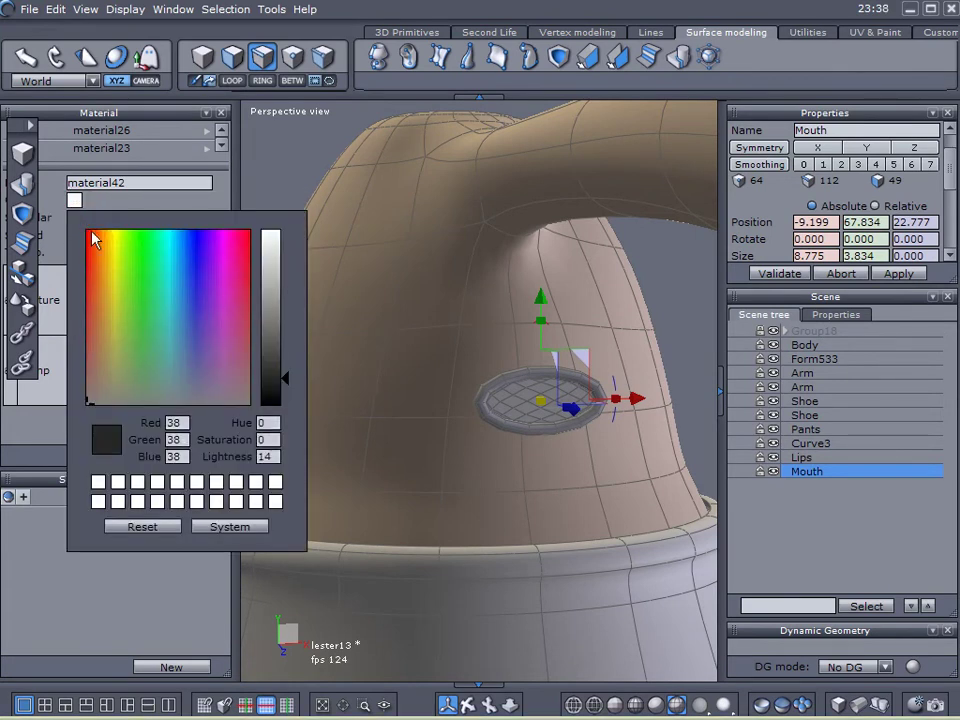
click(270, 237)
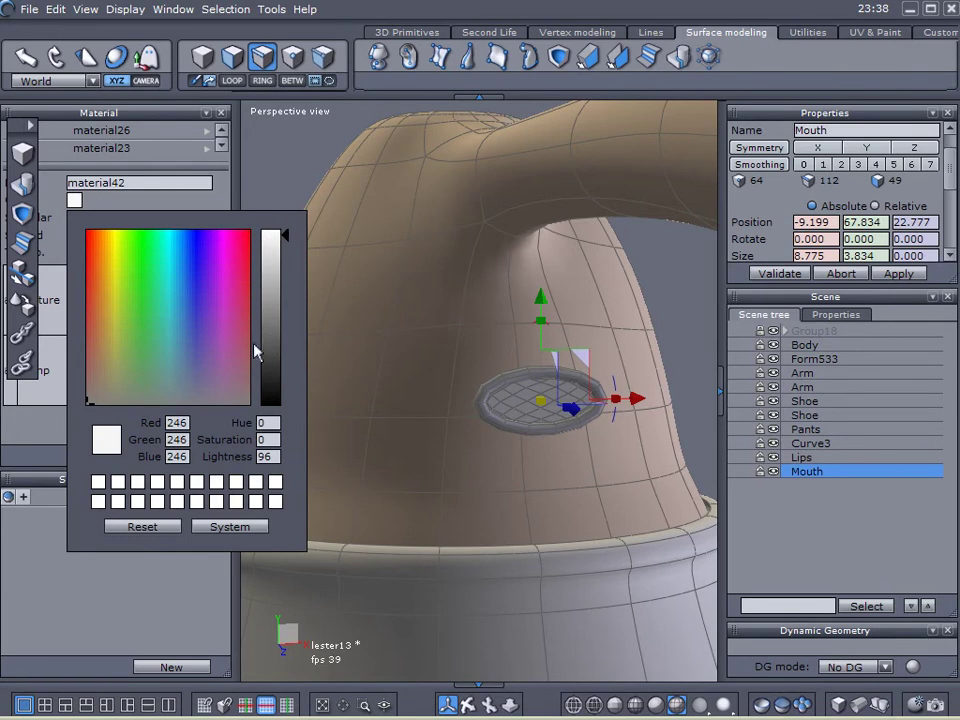
drag(130, 253, 89, 246)
drag(172, 235, 242, 247)
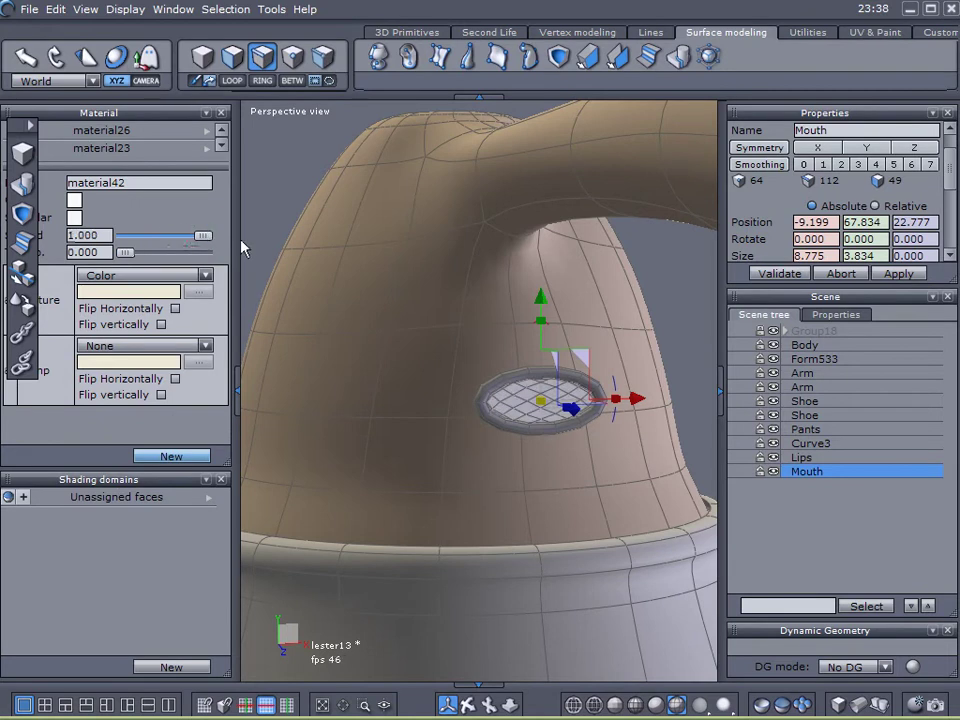
click(236, 393)
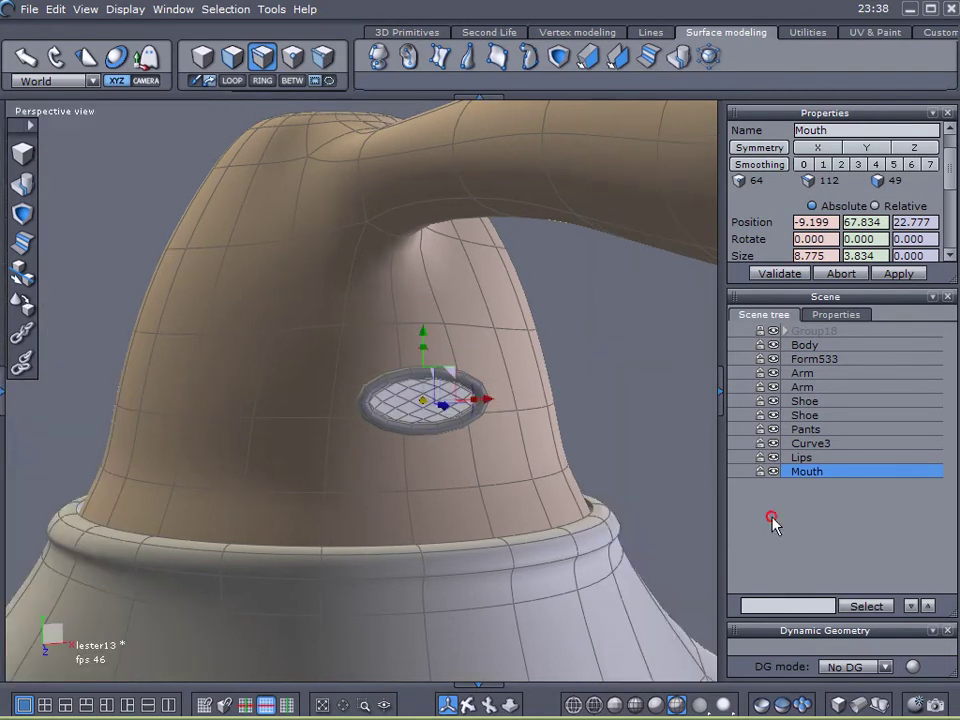
Step: Hide the wireframe over the shading and give the Lips a new material with a light pink diffuse colour
click(777, 517)
click(787, 459)
click(656, 703)
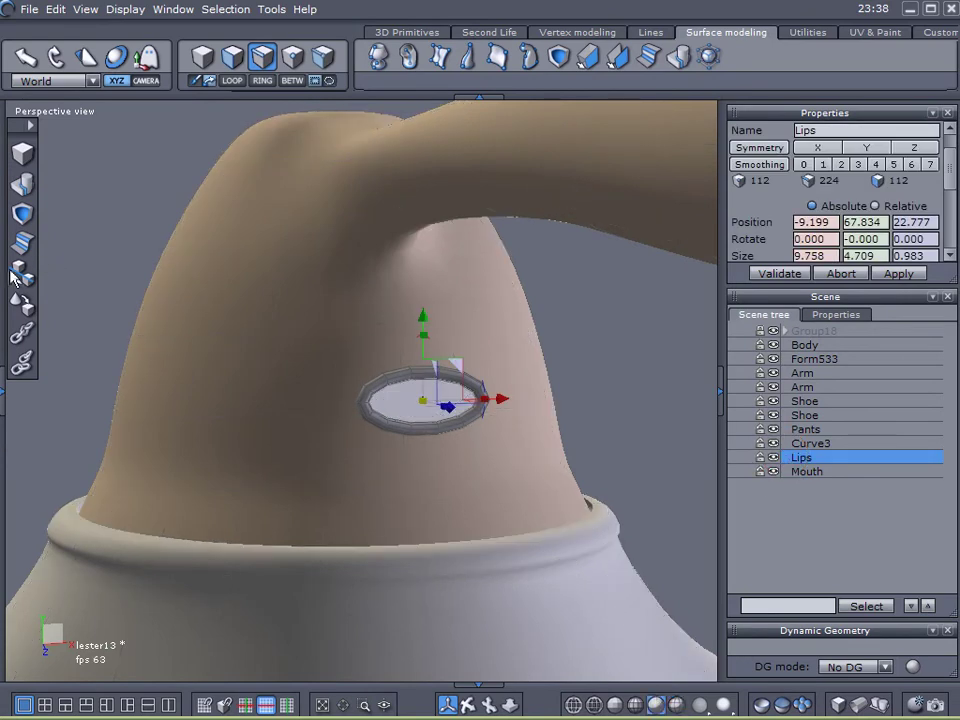
click(4, 391)
click(171, 456)
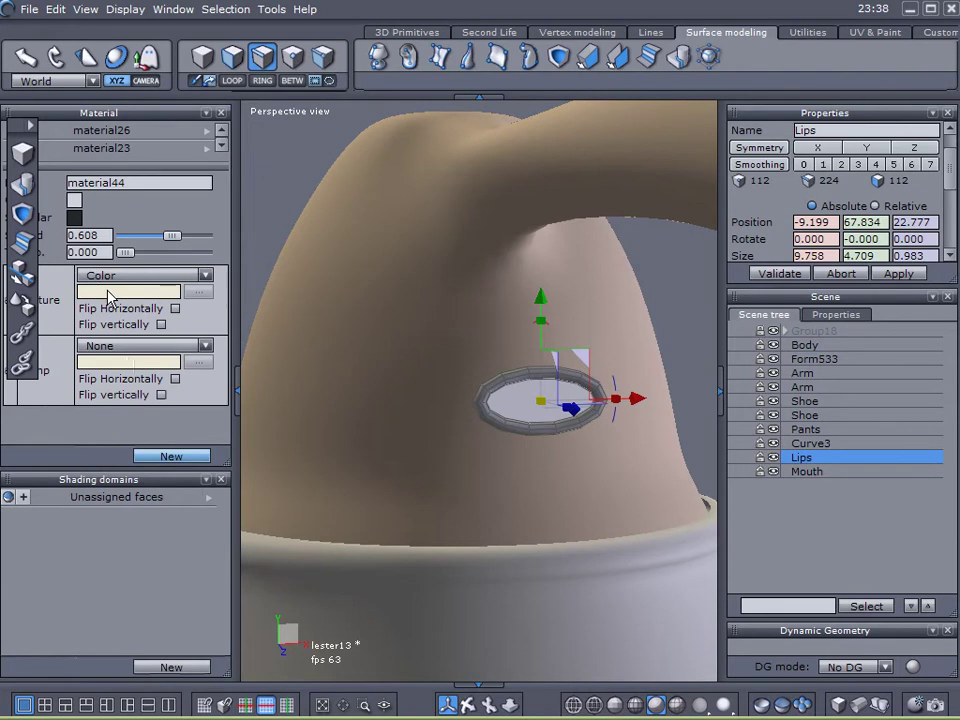
click(74, 199)
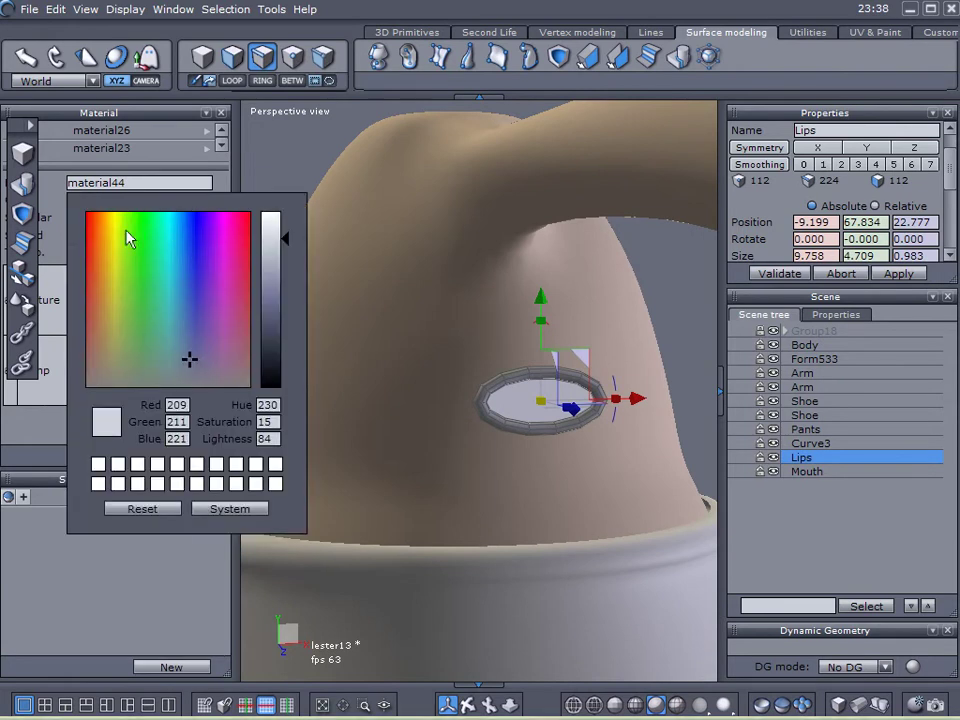
click(229, 219)
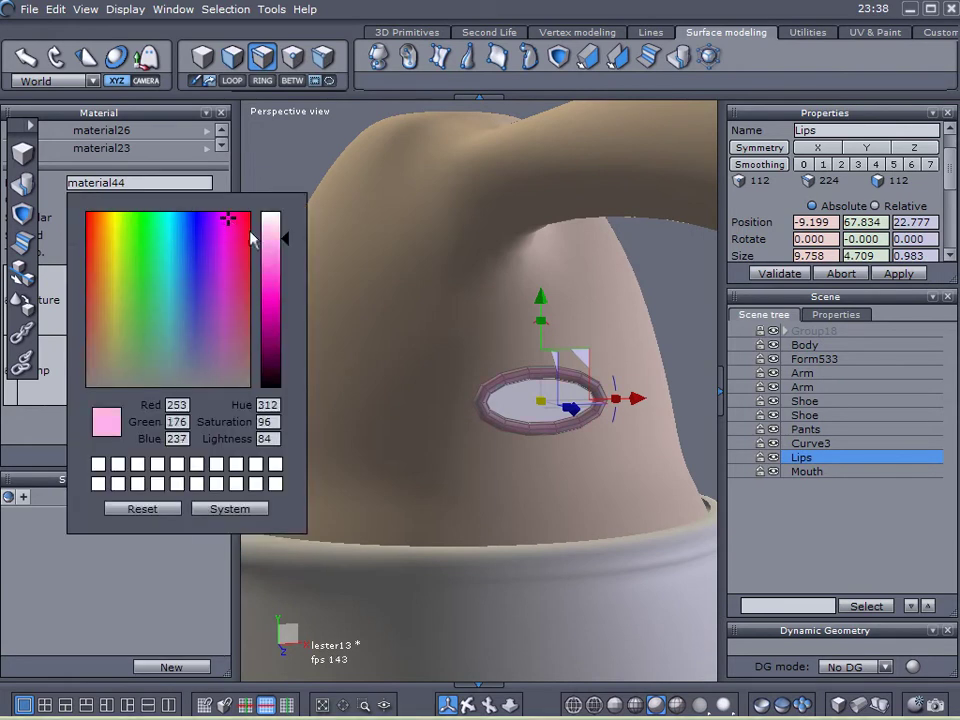
click(287, 236)
click(288, 234)
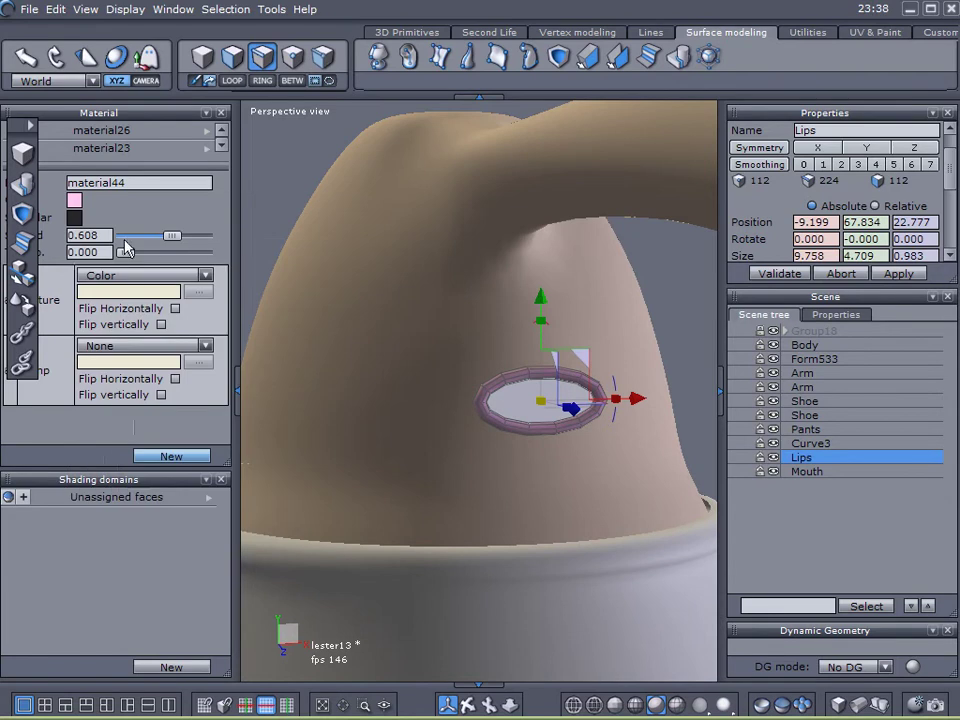
Step: Give the Lips material a white specular colour and raise its specular spread to about 0.94
click(72, 214)
click(272, 236)
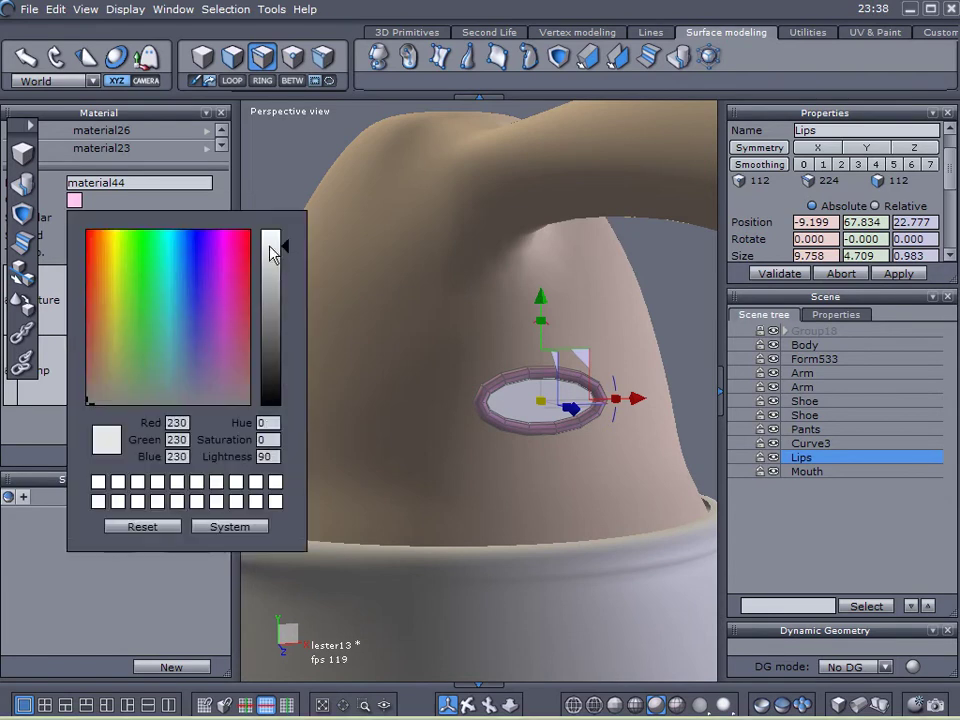
drag(172, 236, 203, 247)
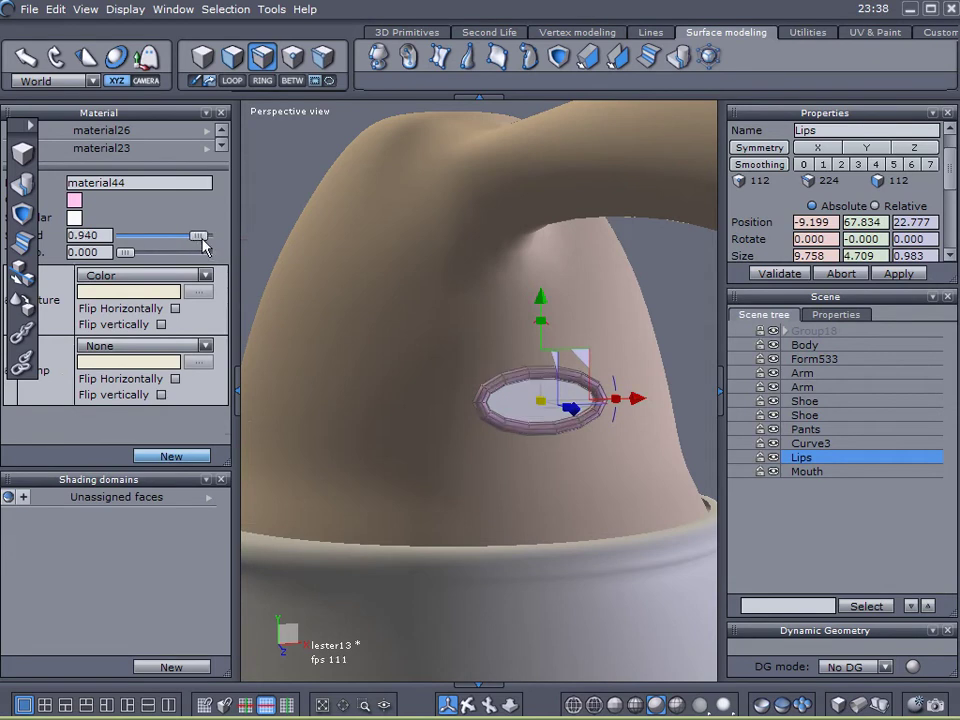
click(238, 382)
click(800, 490)
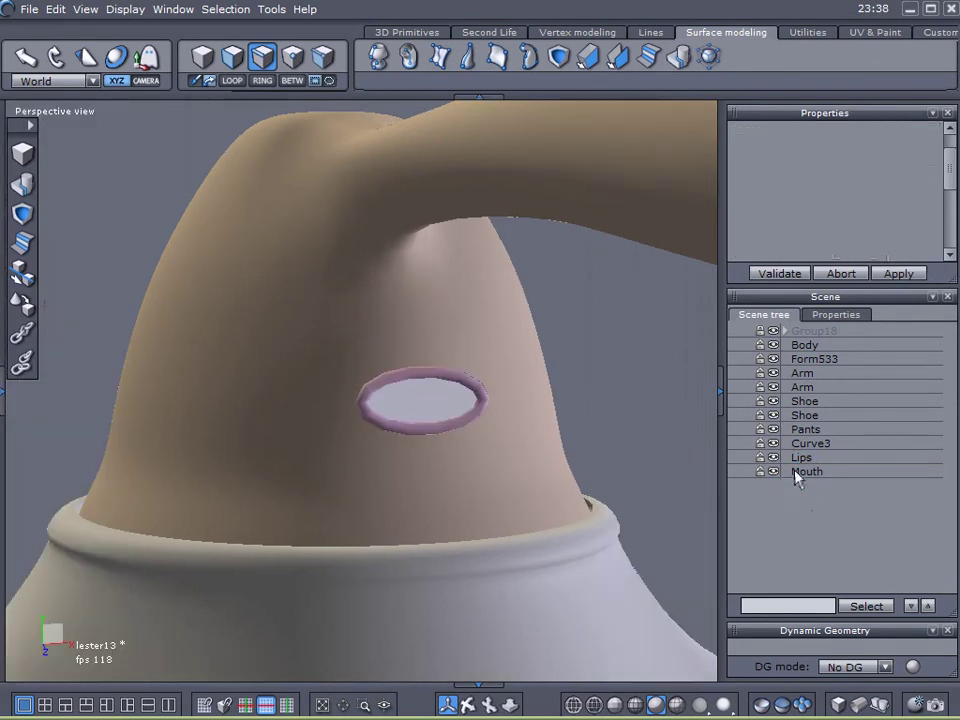
Step: Group the Lips and Mouth objects together
click(795, 472)
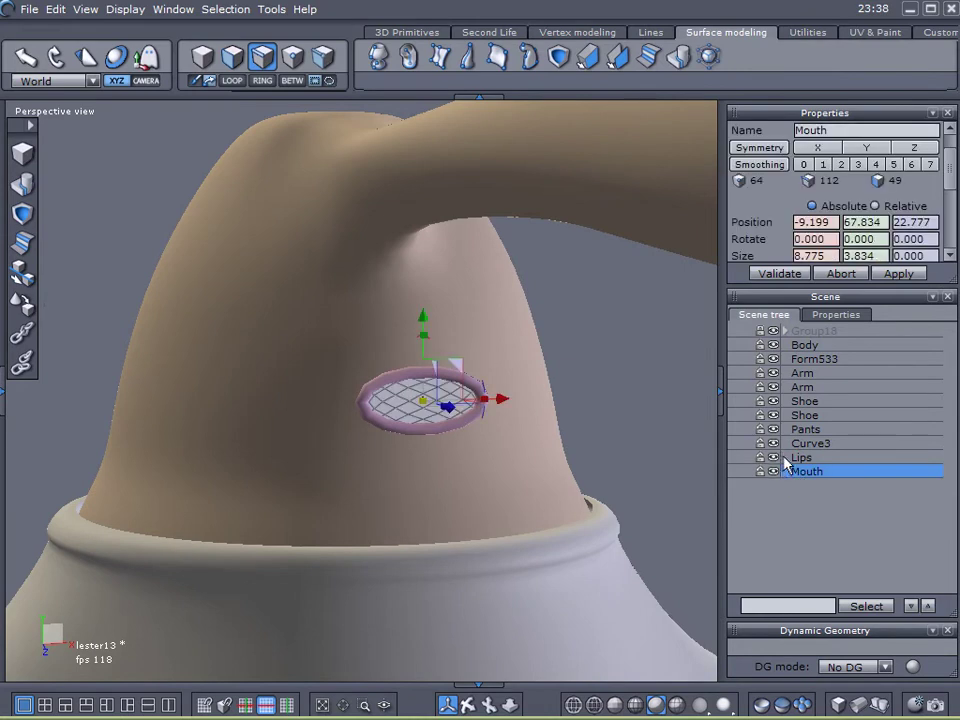
ctrl+click(779, 459)
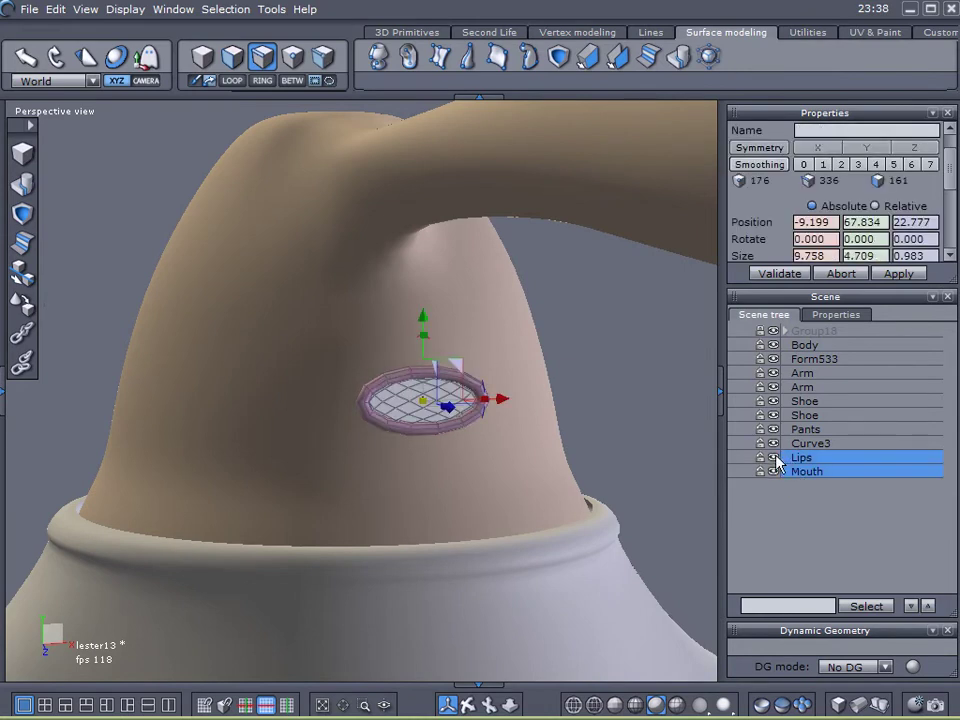
click(22, 333)
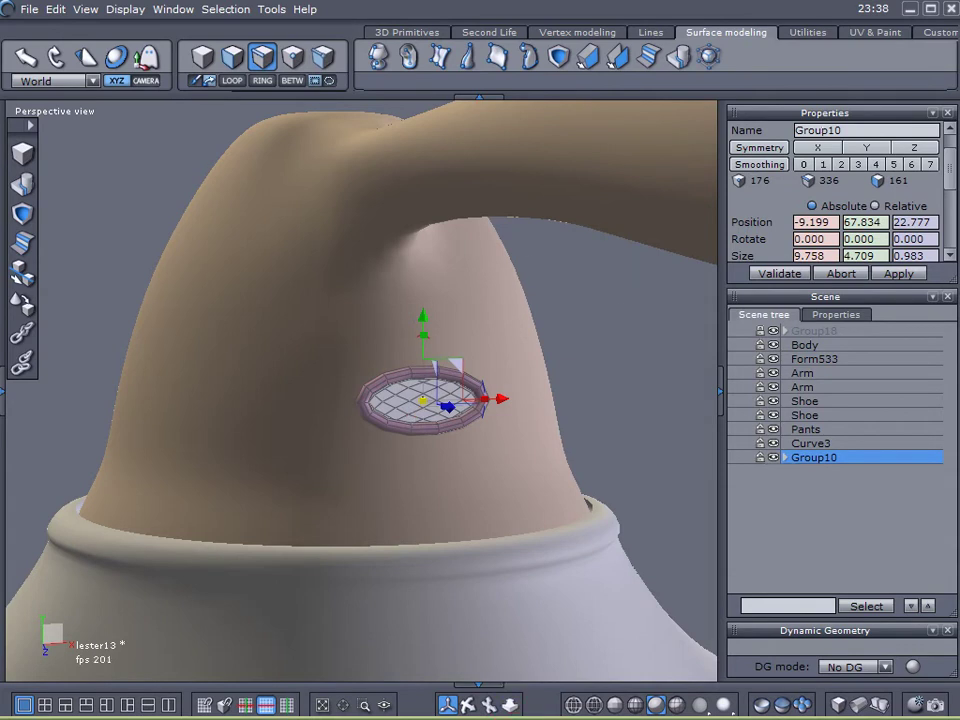
Step: Frame a close-up of the grouped lips and mouth on the character's face
scroll(346, 388, up, 2)
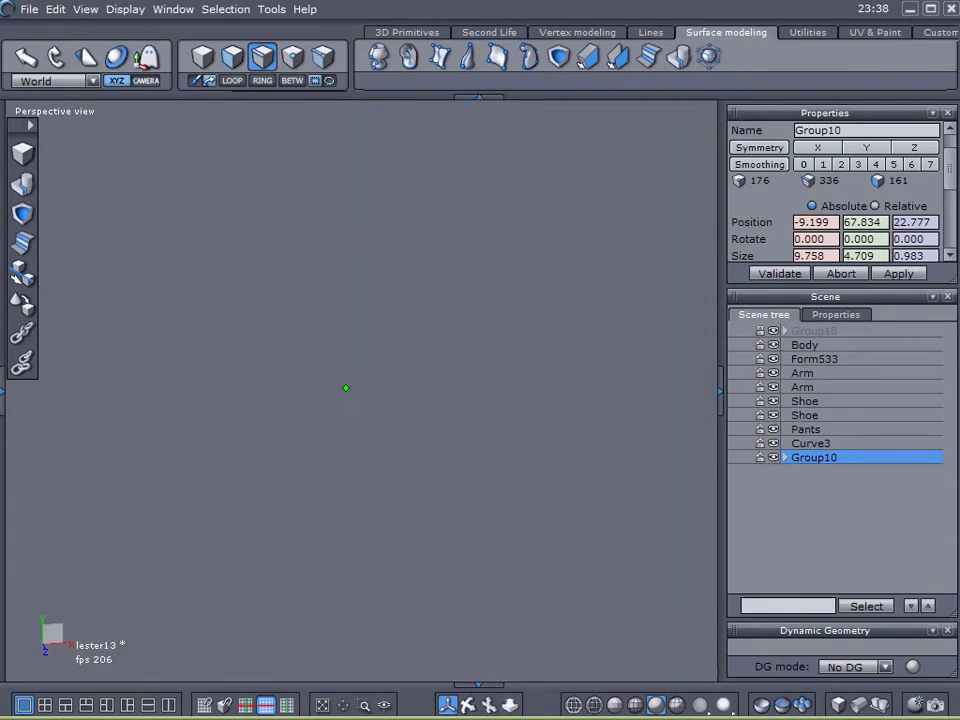
scroll(349, 389, down, 3)
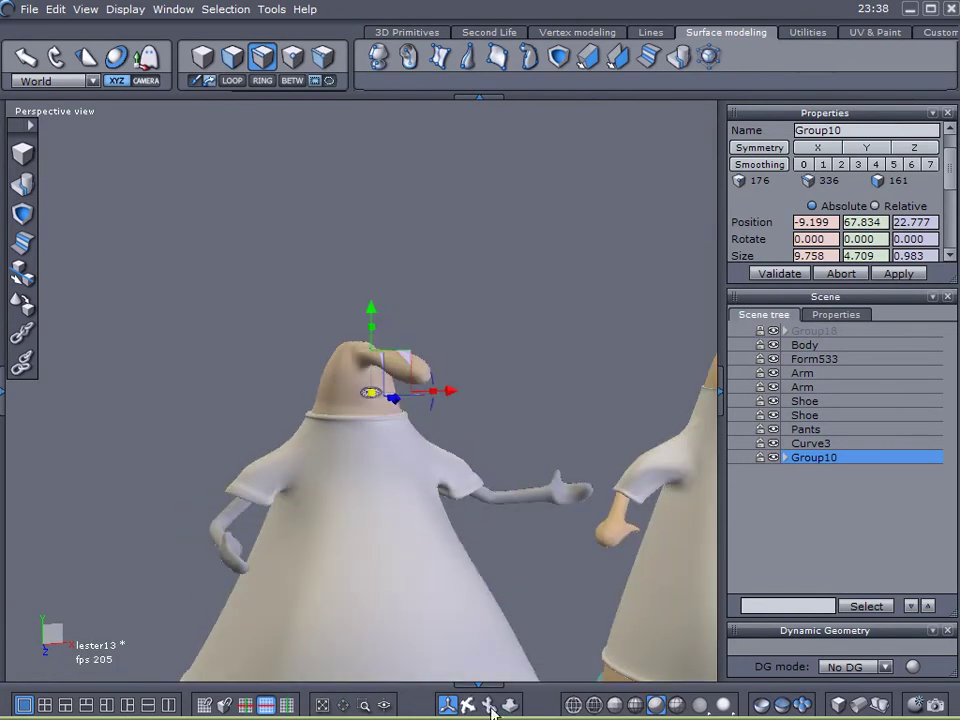
click(363, 706)
click(369, 390)
click(365, 421)
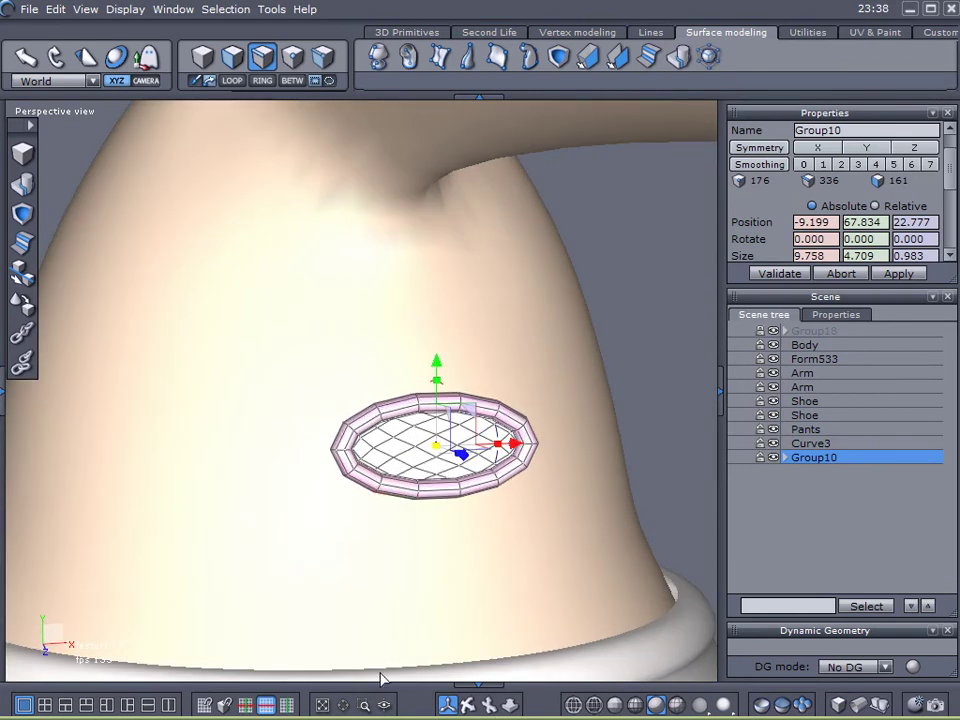
Step: Try to bend the middle of the lower lip upward using soft selection
click(363, 706)
click(437, 429)
click(460, 492)
scroll(450, 495, down, 3)
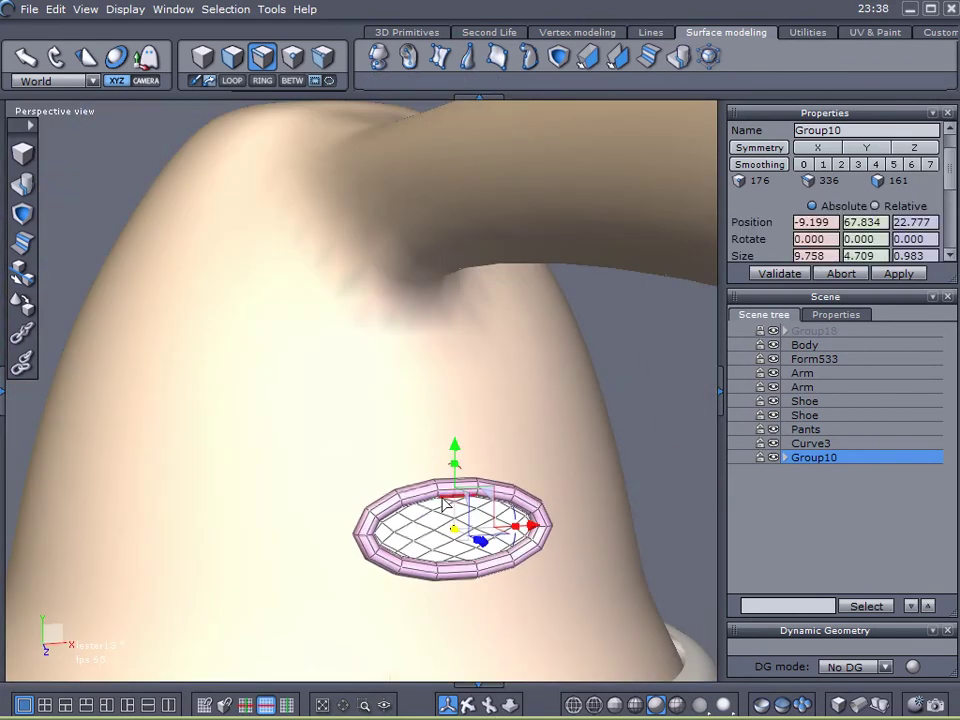
middle_drag(560, 522, 304, 240)
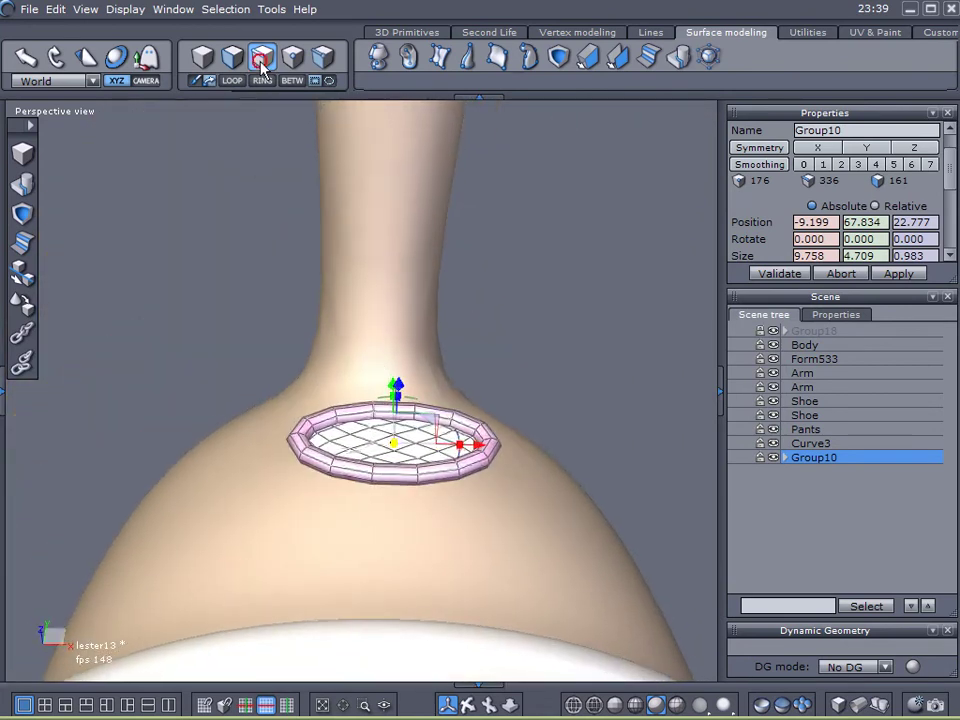
click(232, 56)
click(399, 484)
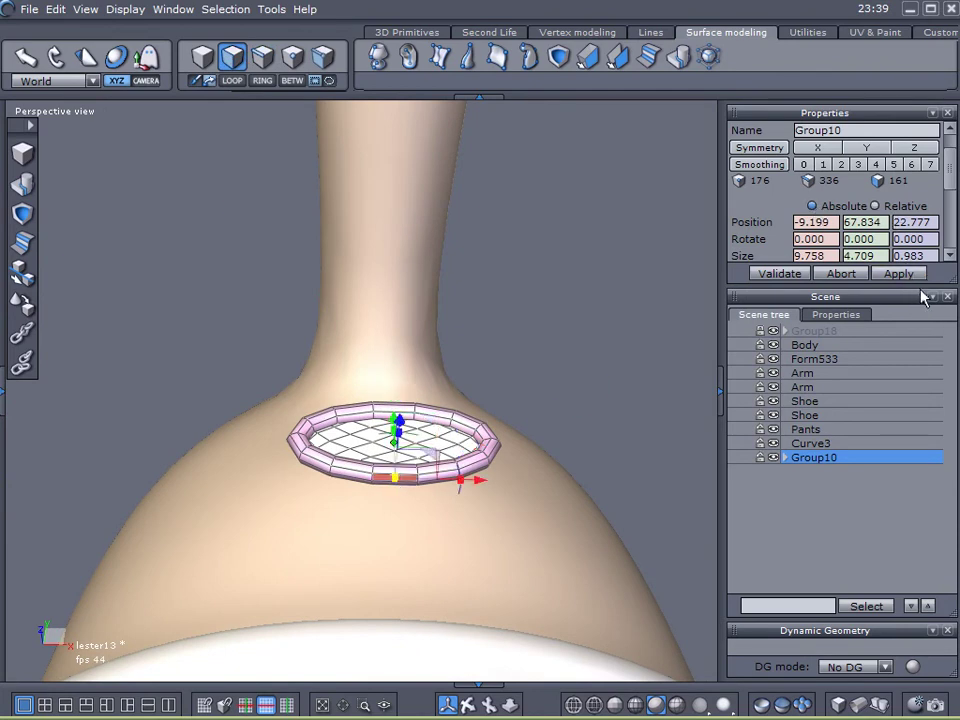
drag(921, 288, 913, 384)
click(814, 337)
scroll(935, 285, down, 3)
middle_drag(472, 490, 508, 495)
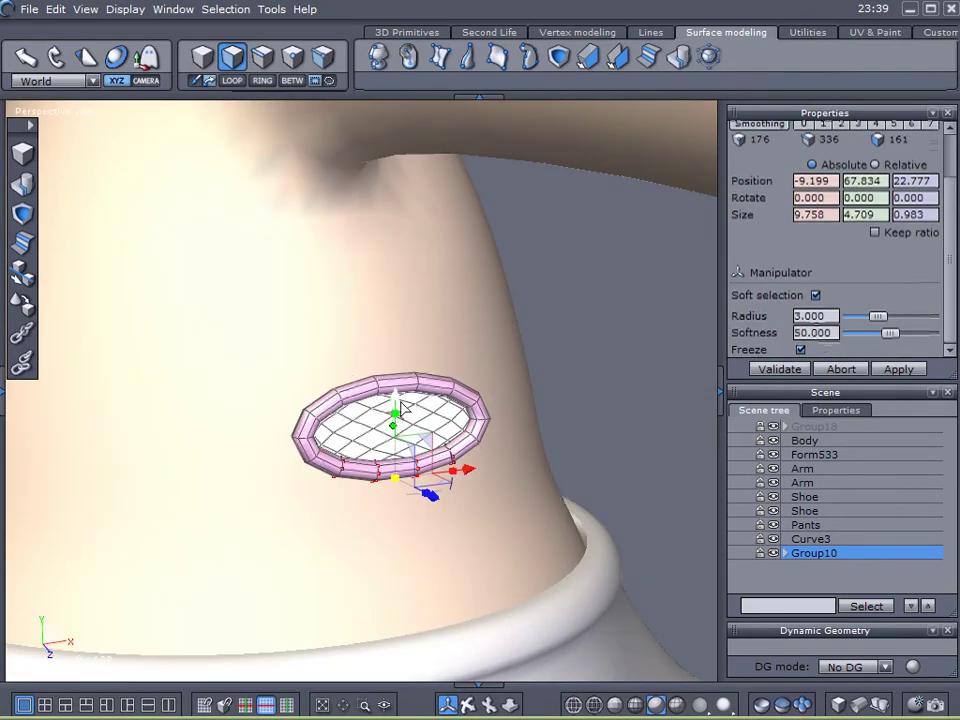
drag(393, 390, 395, 362)
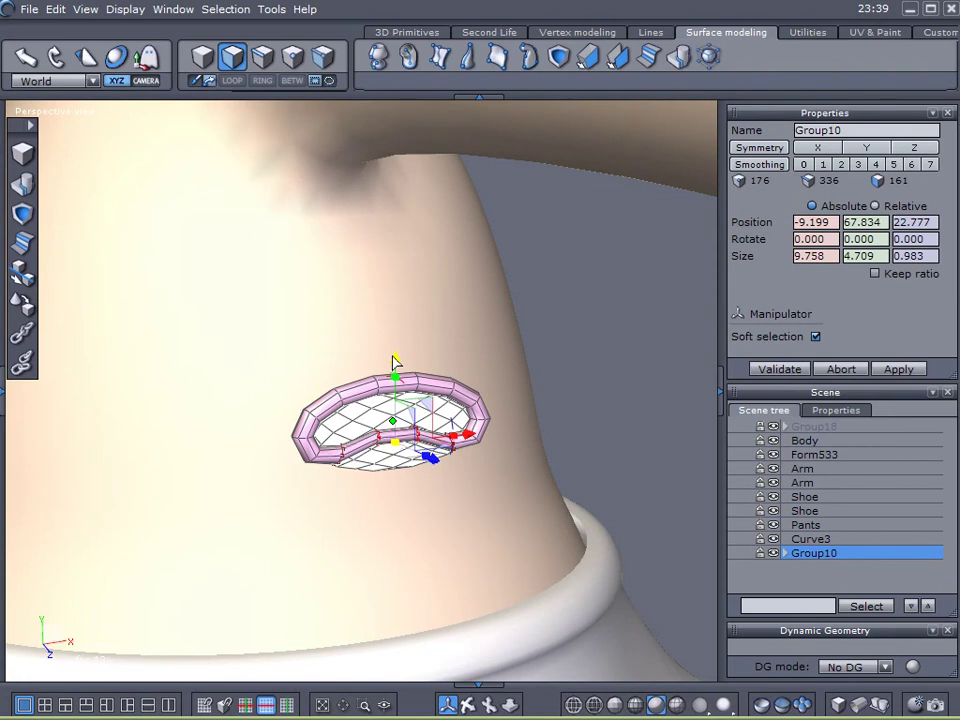
middle_drag(395, 371, 480, 432)
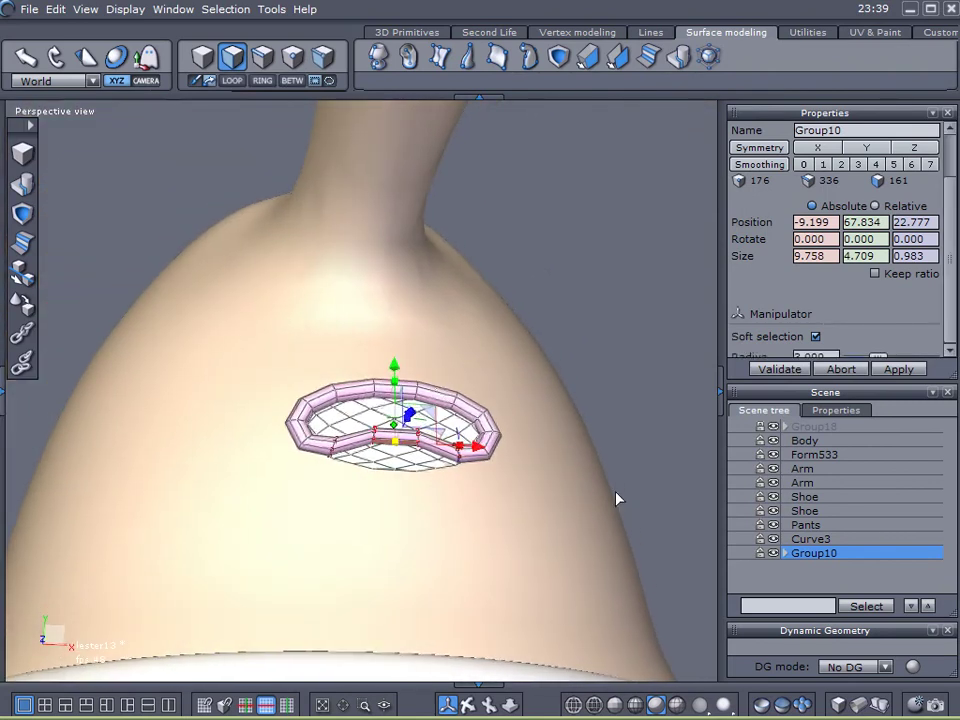
Step: Try to raise the bottom edge of the Mouth surface with soft selection so it follows the curved lower lip
click(785, 553)
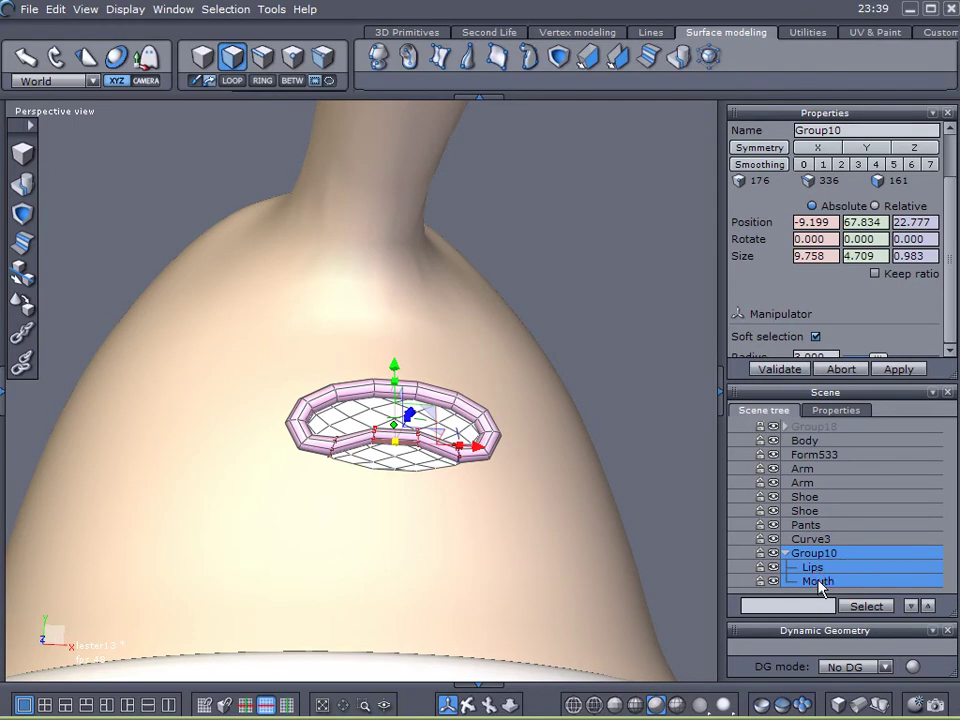
click(790, 540)
click(800, 580)
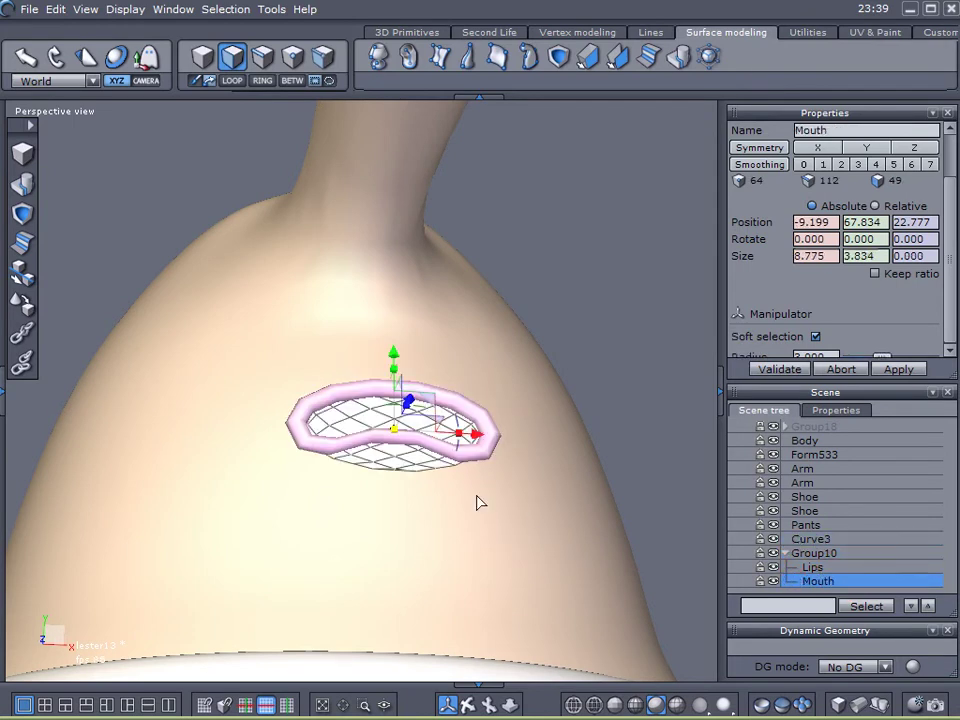
click(262, 56)
click(396, 472)
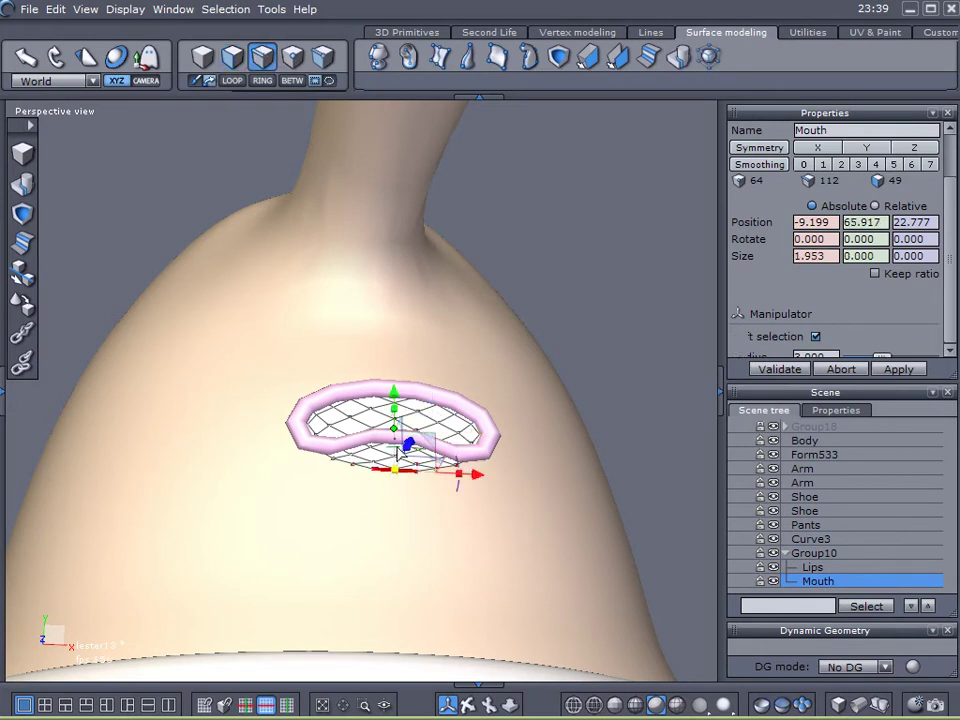
drag(393, 388, 397, 368)
middle_drag(397, 368, 490, 459)
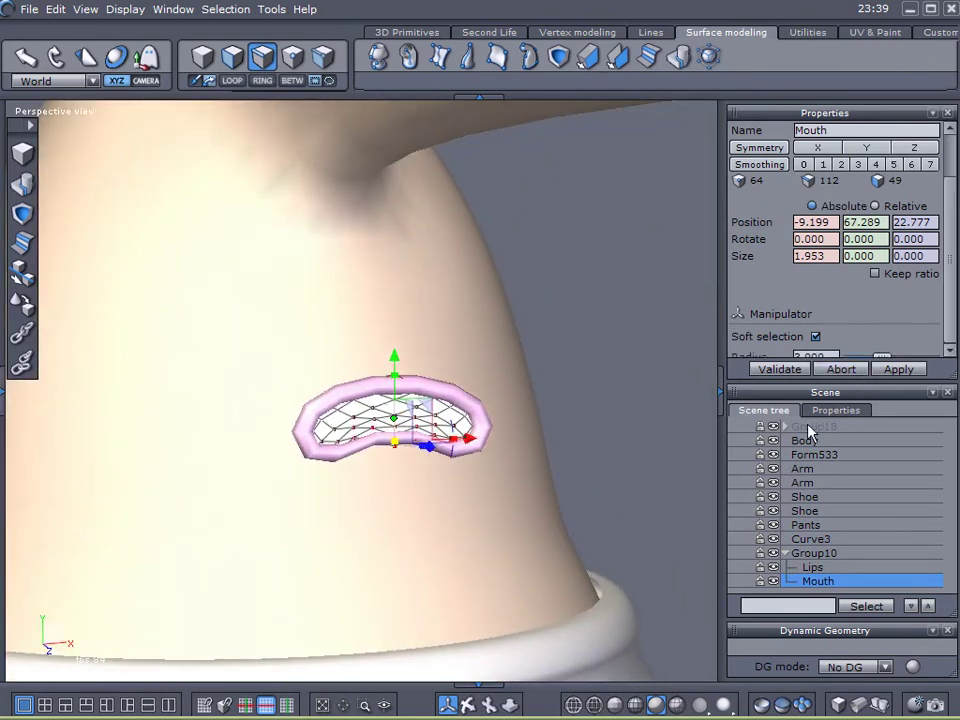
Step: Undo the reshaping of the lower lip and the mouth surface
click(781, 644)
scroll(510, 497, down, 10)
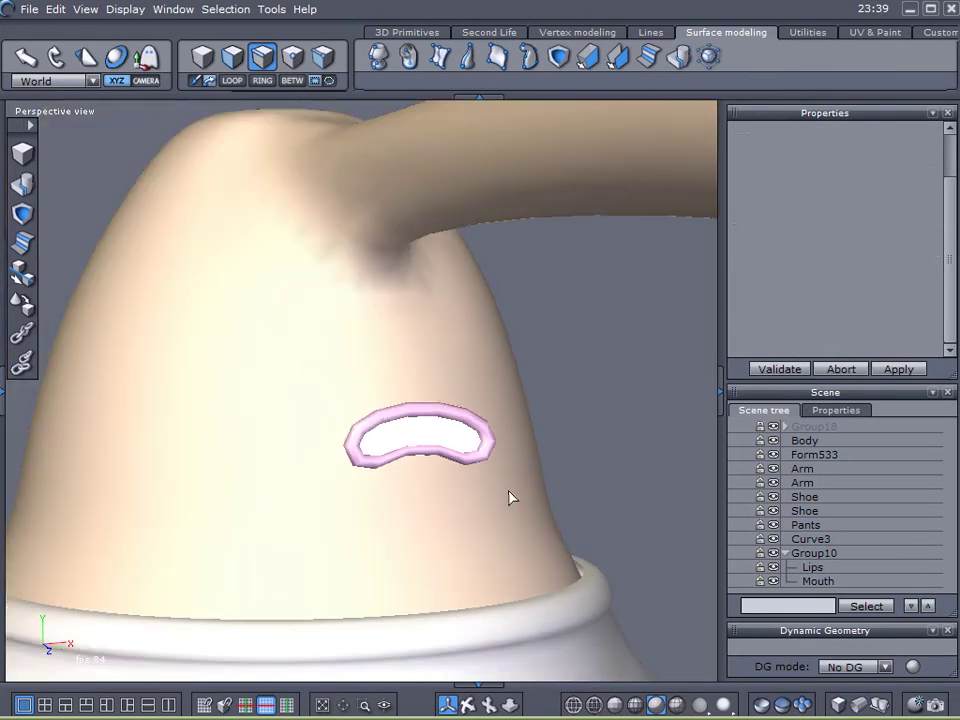
right_drag(441, 530, 548, 518)
click(548, 518)
click(548, 518)
click(548, 518)
click(548, 518)
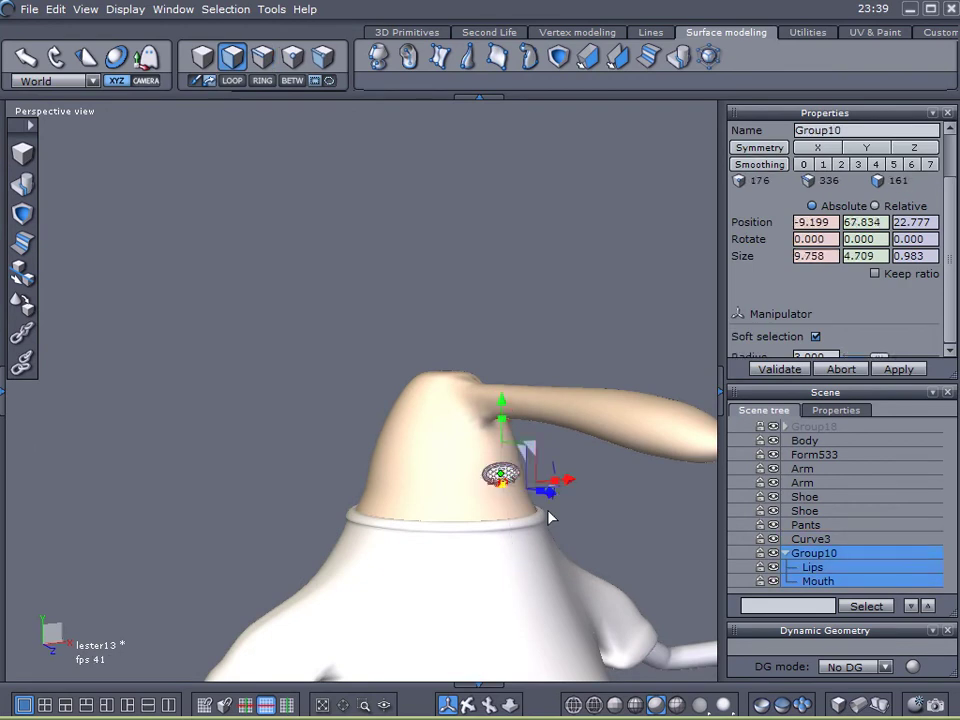
click(782, 553)
click(544, 257)
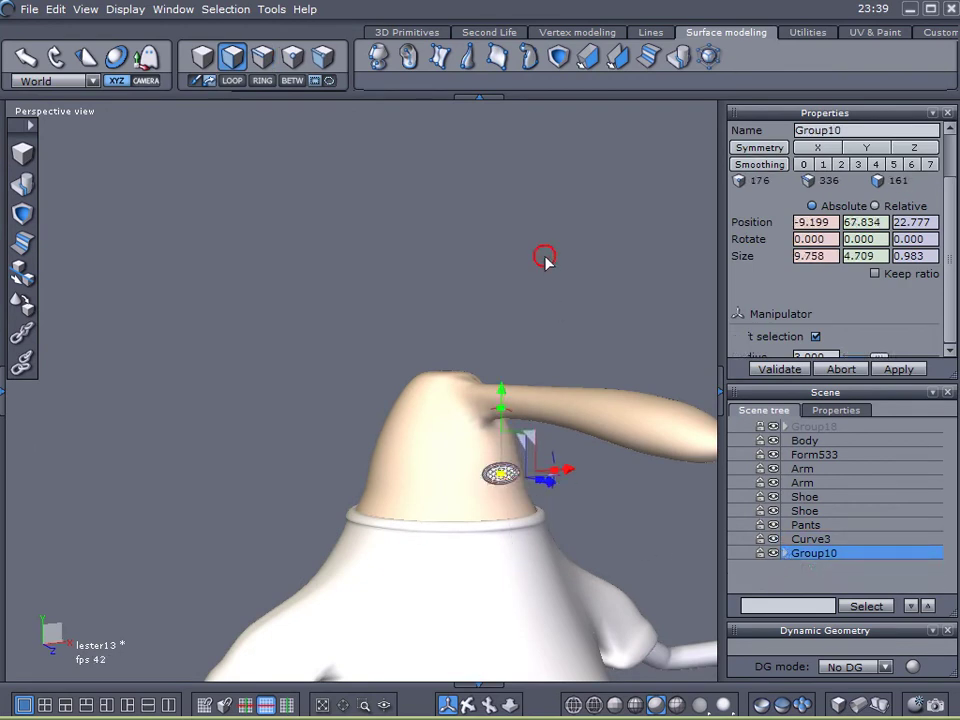
Step: Draw a circle from its basis with a radius of about 8.2 in the empty space above and beside the head
middle_drag(506, 422, 296, 437)
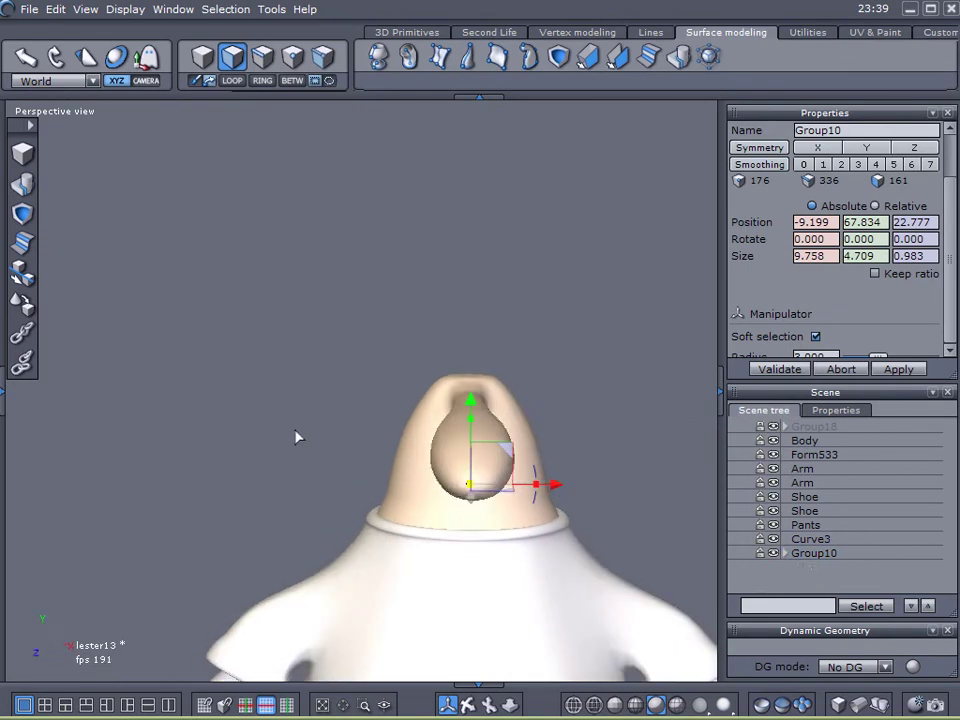
click(641, 33)
drag(561, 56, 561, 118)
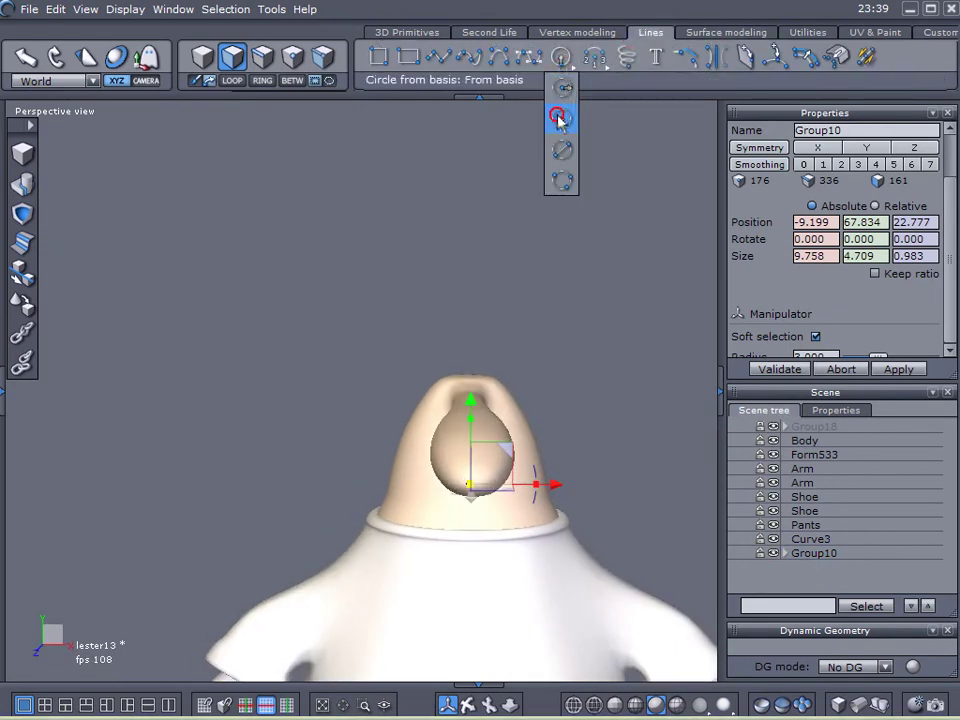
click(361, 390)
click(295, 221)
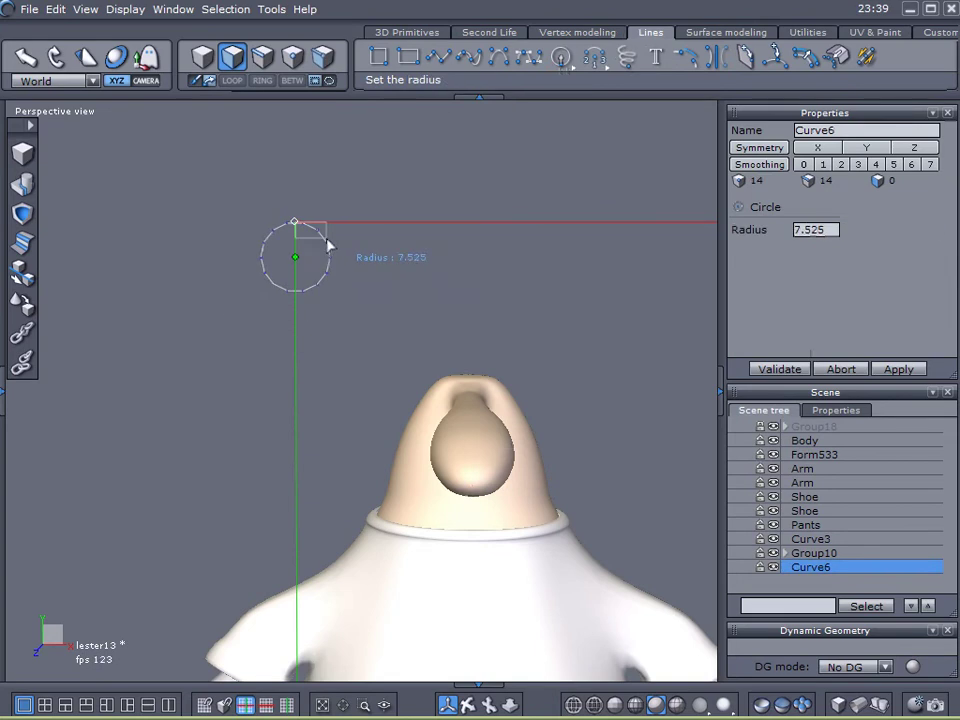
middle_drag(355, 284, 396, 336)
click(765, 369)
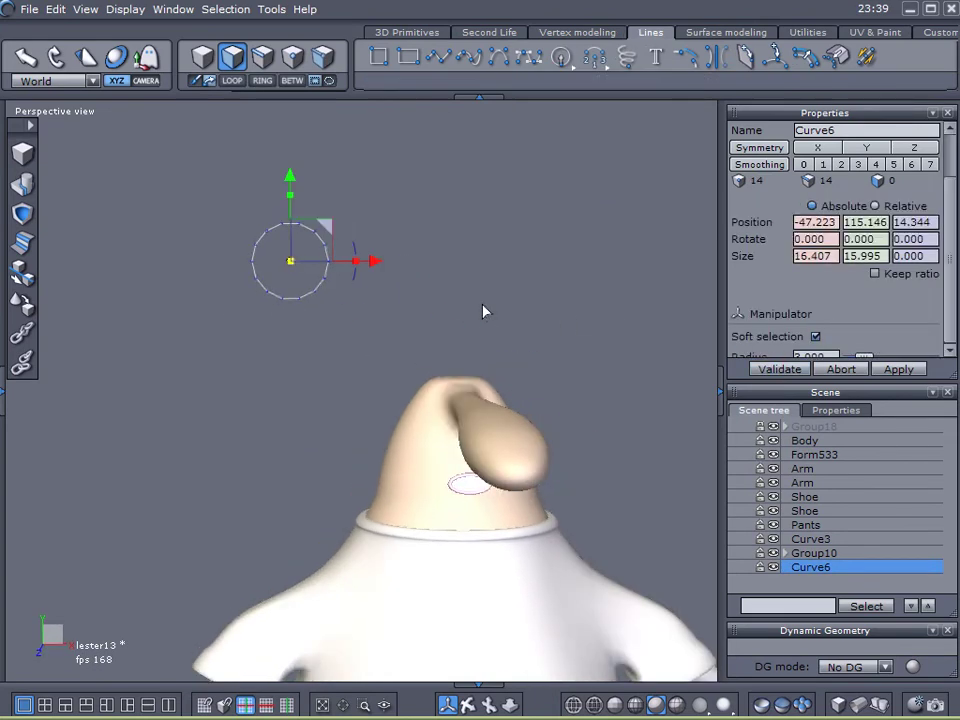
Step: Make two copies of the circle along the X axis to form a row of three slightly overlapping circles
mouse_move(373, 262)
mouse_down()
mouse_move(496, 263)
mouse_move(424, 260)
mouse_move(435, 261)
mouse_up()
click(738, 580)
click(949, 545)
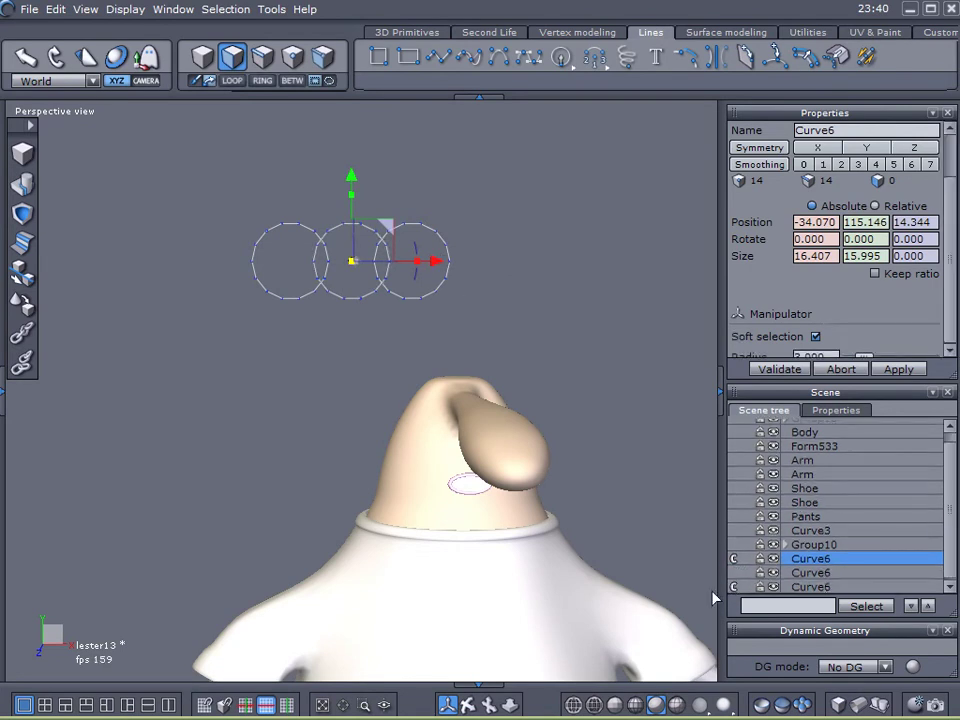
Step: Delete the eight lower points of the middle circle, keeping only its upper arc
scroll(741, 592, up, 1)
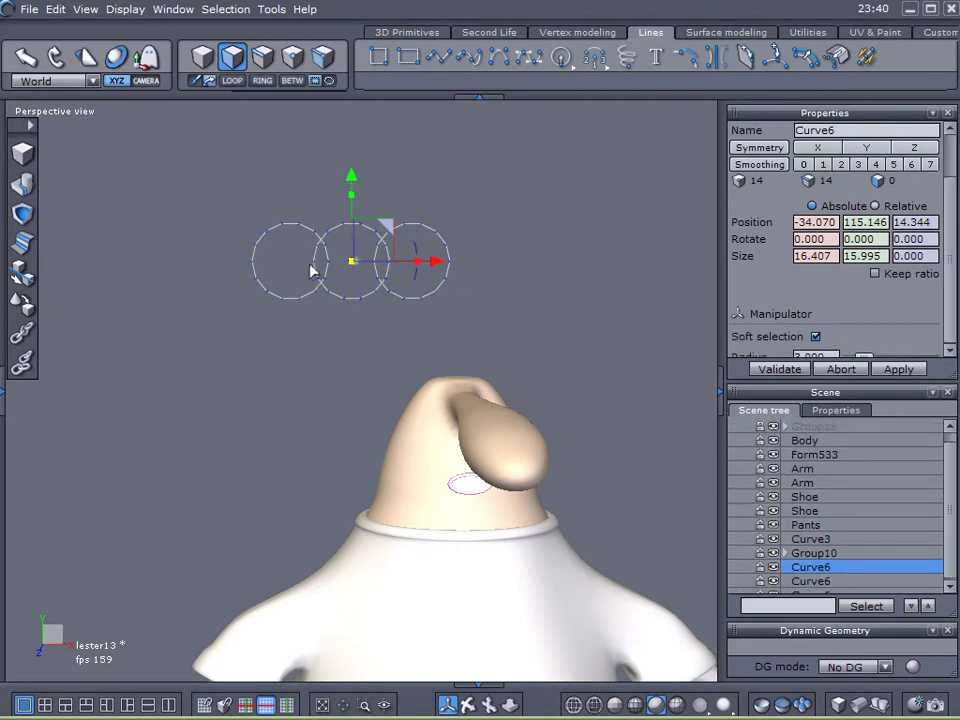
scroll(310, 270, up, 5)
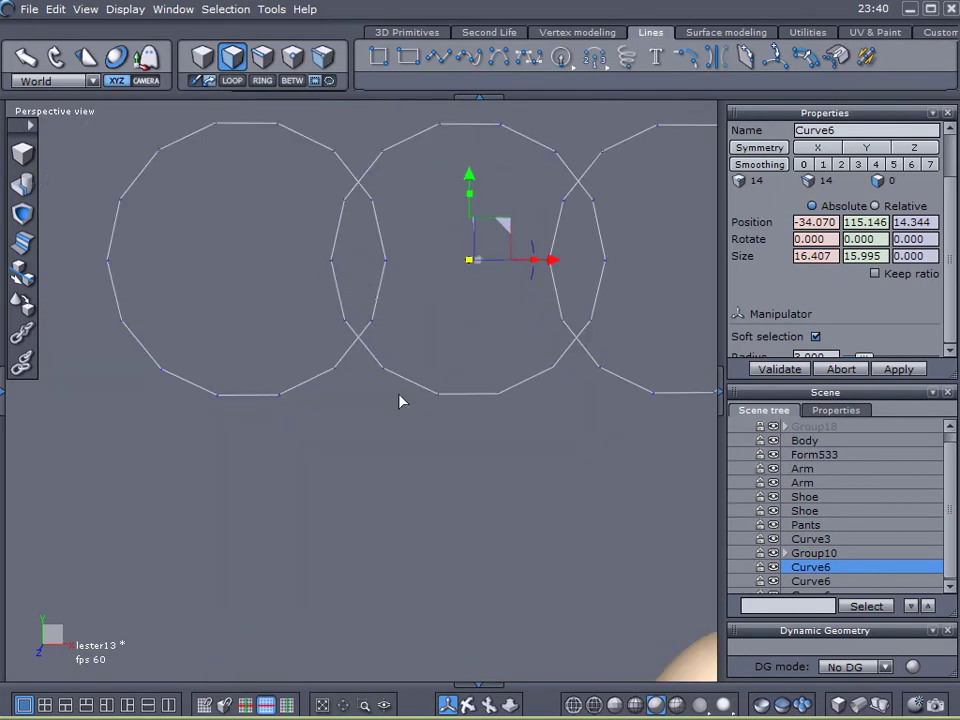
middle_drag(415, 445, 311, 480)
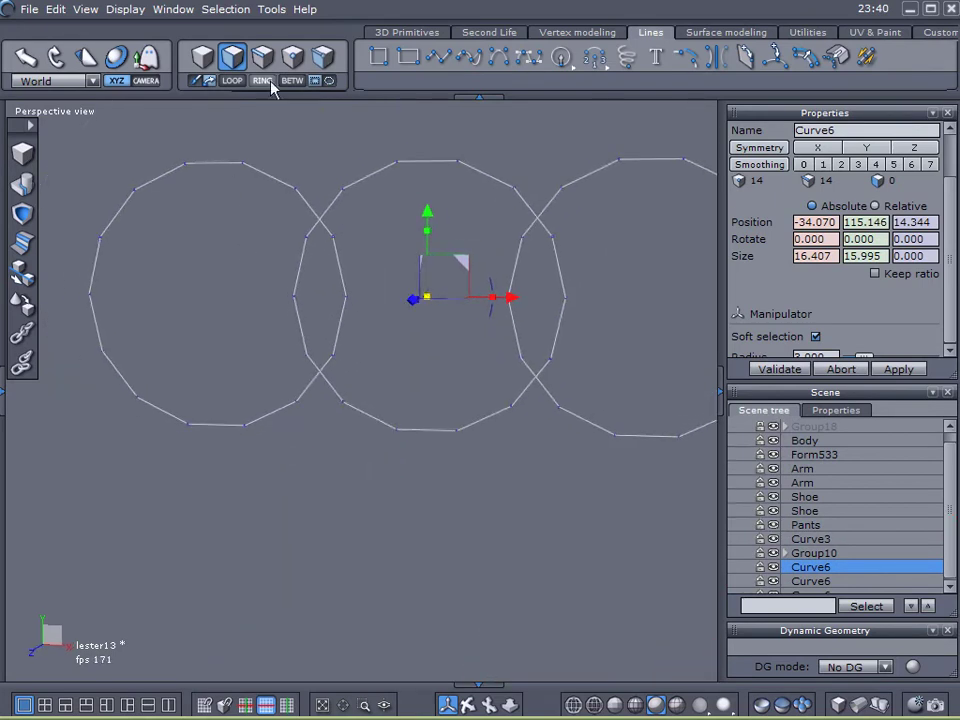
click(292, 57)
click(349, 392)
drag(199, 559, 646, 268)
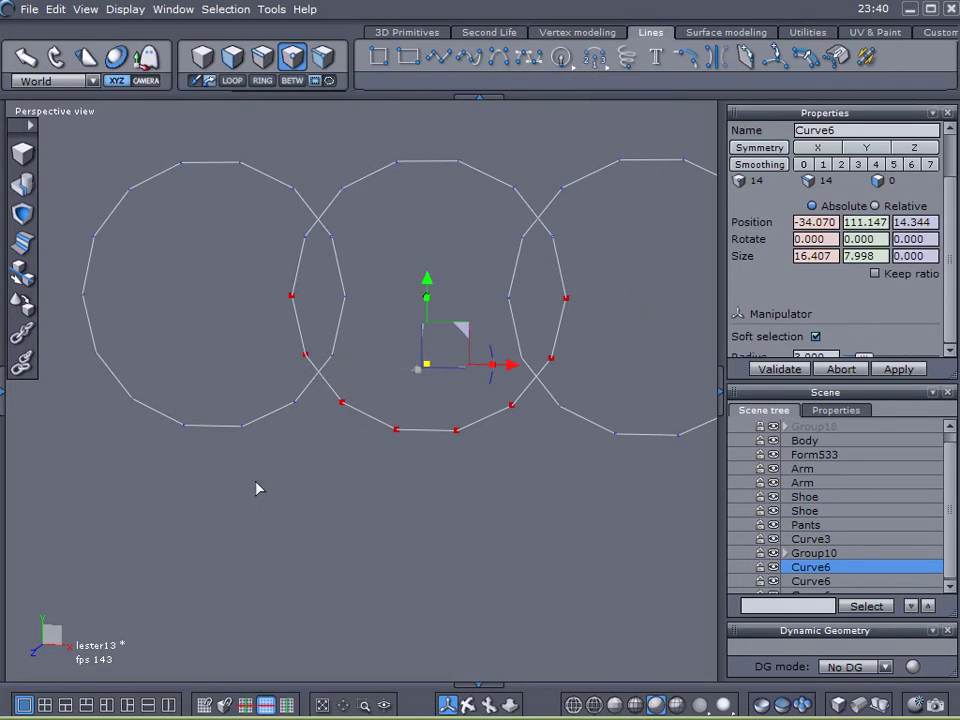
key(Delete)
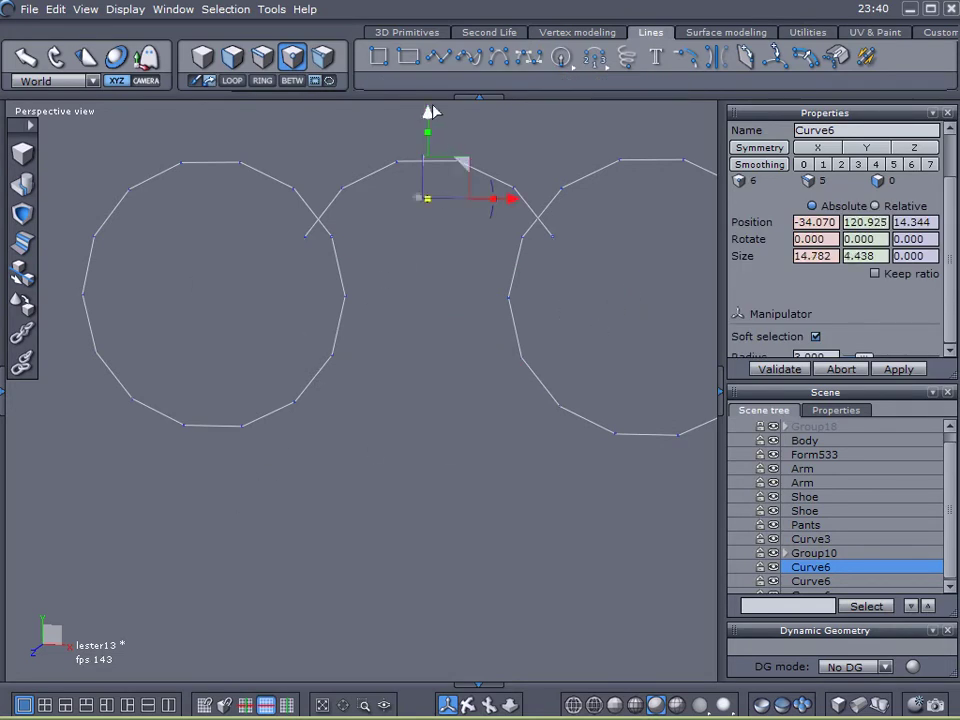
Step: Raise the middle arc and snap its left end onto the nearest upper point of the left circle
drag(427, 108, 430, 78)
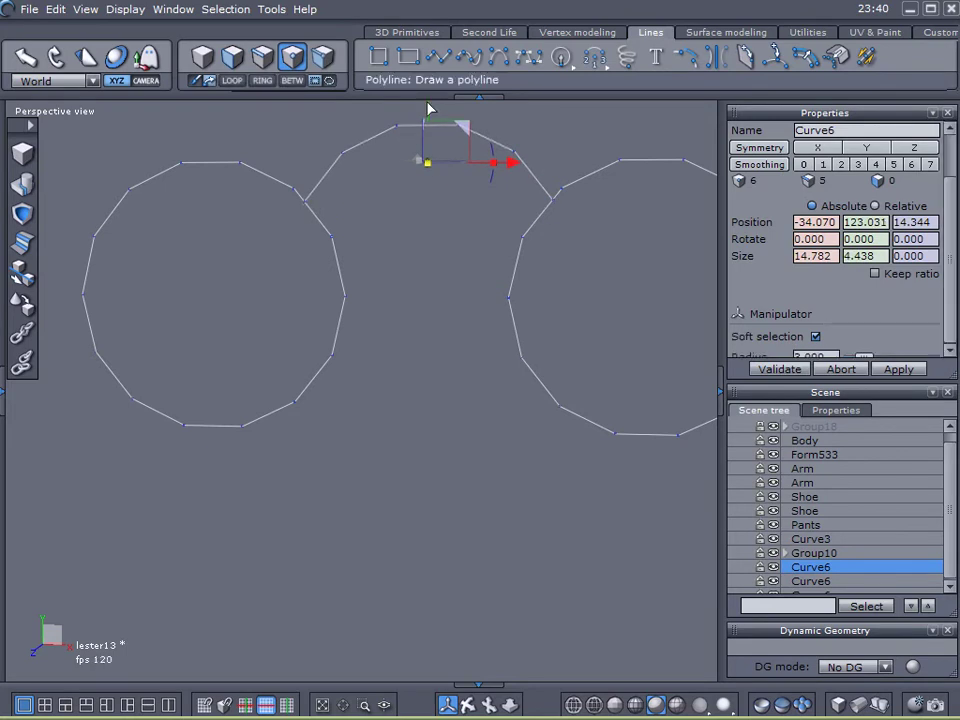
middle_drag(421, 331, 432, 402)
drag(524, 258, 538, 260)
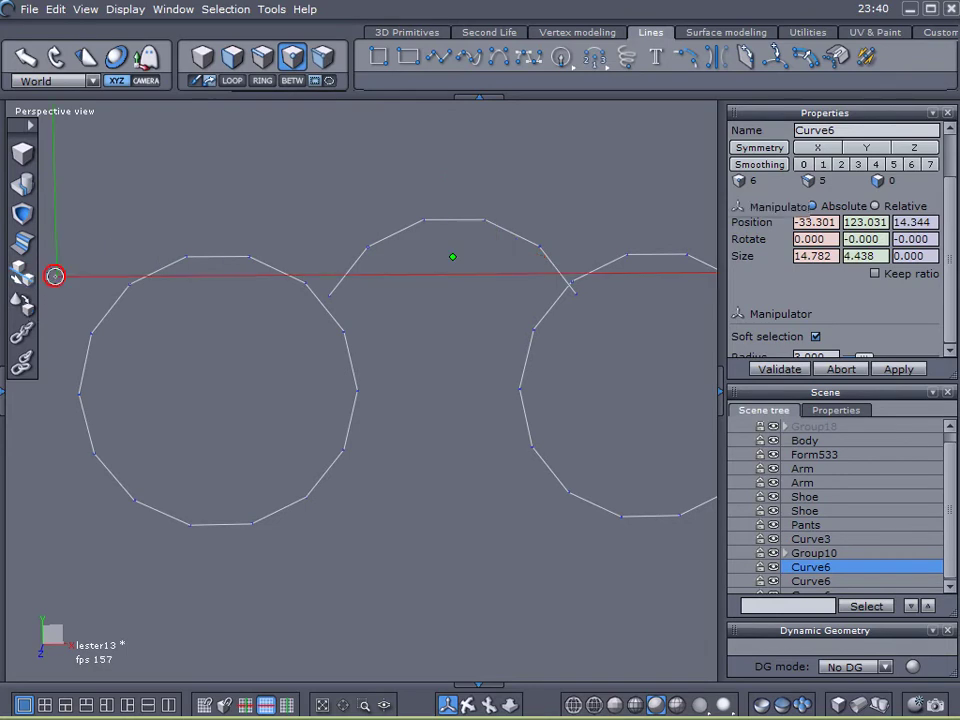
click(24, 273)
click(330, 293)
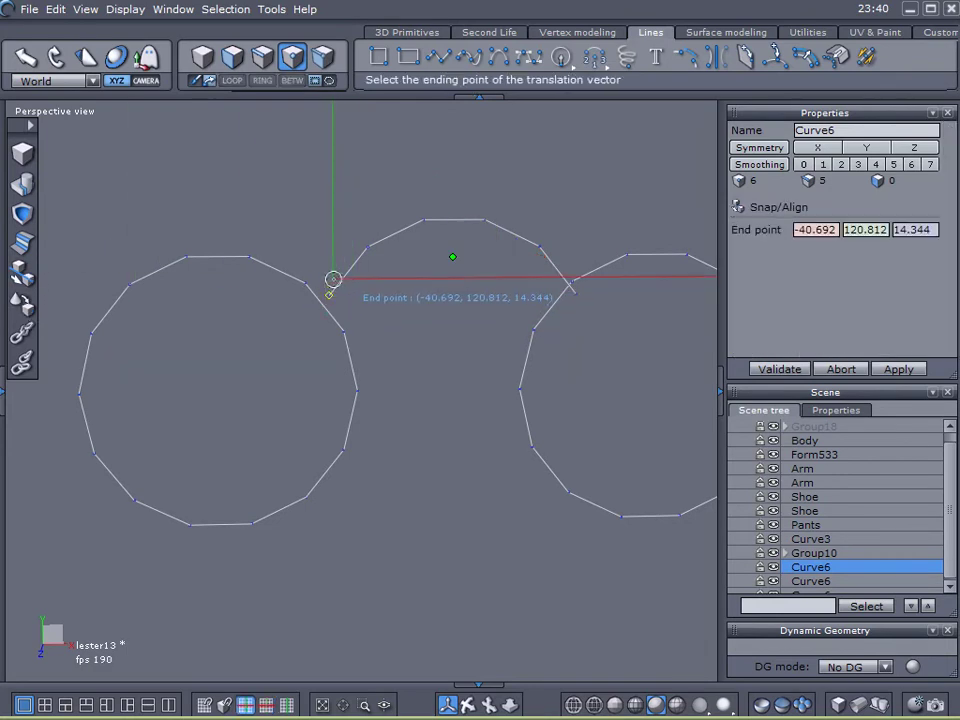
click(313, 284)
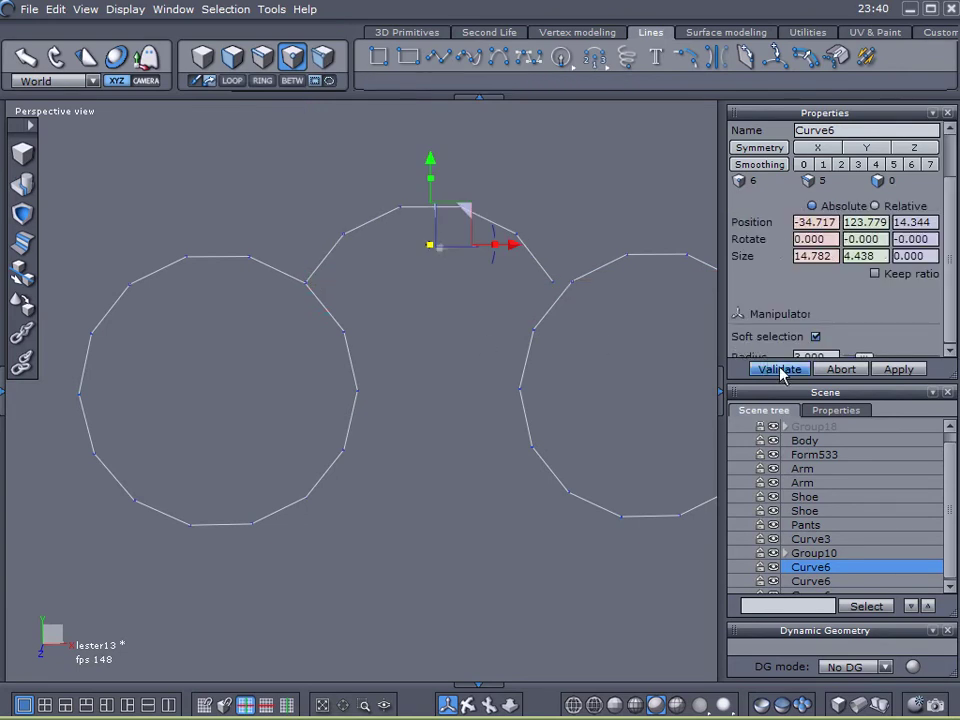
Step: Snap the right circle's upper-left point onto the free end of the middle arc
click(576, 281)
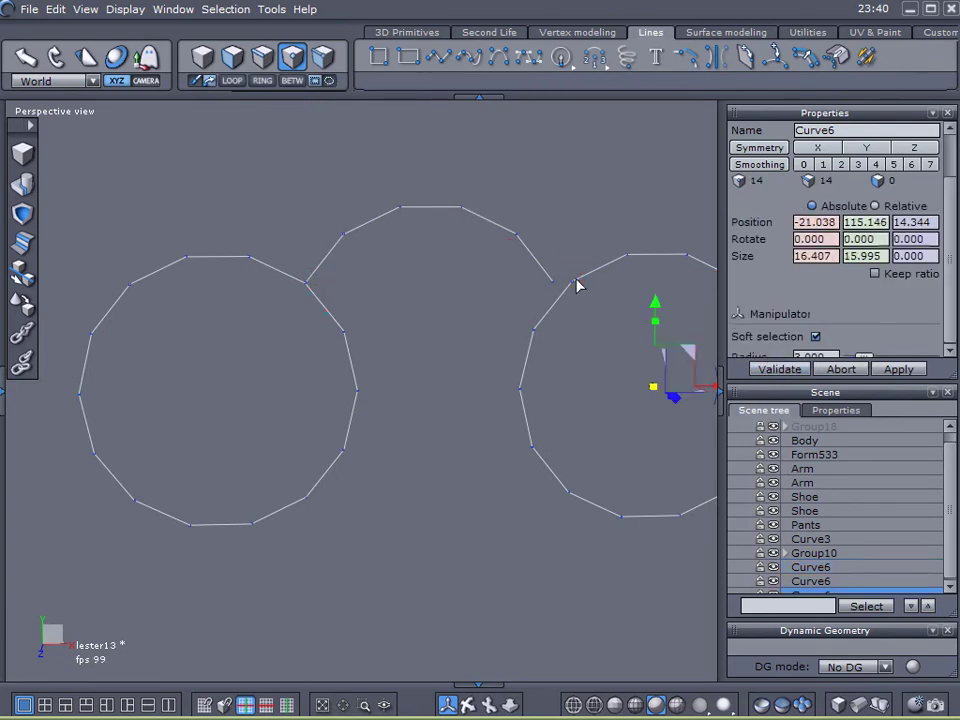
middle_drag(513, 399, 617, 267)
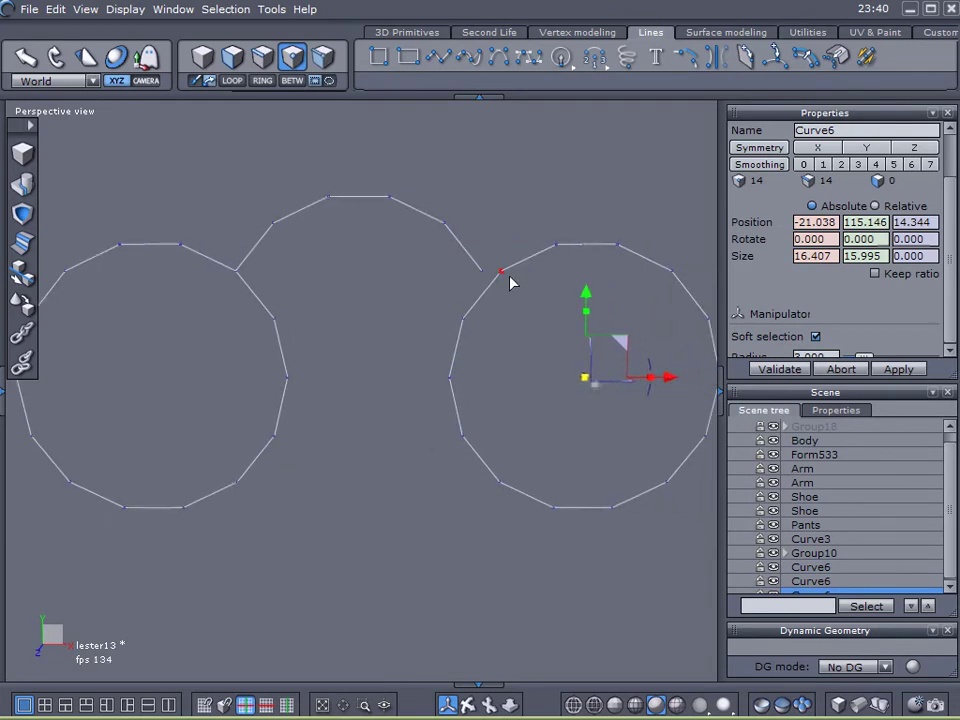
click(22, 272)
click(499, 270)
click(482, 268)
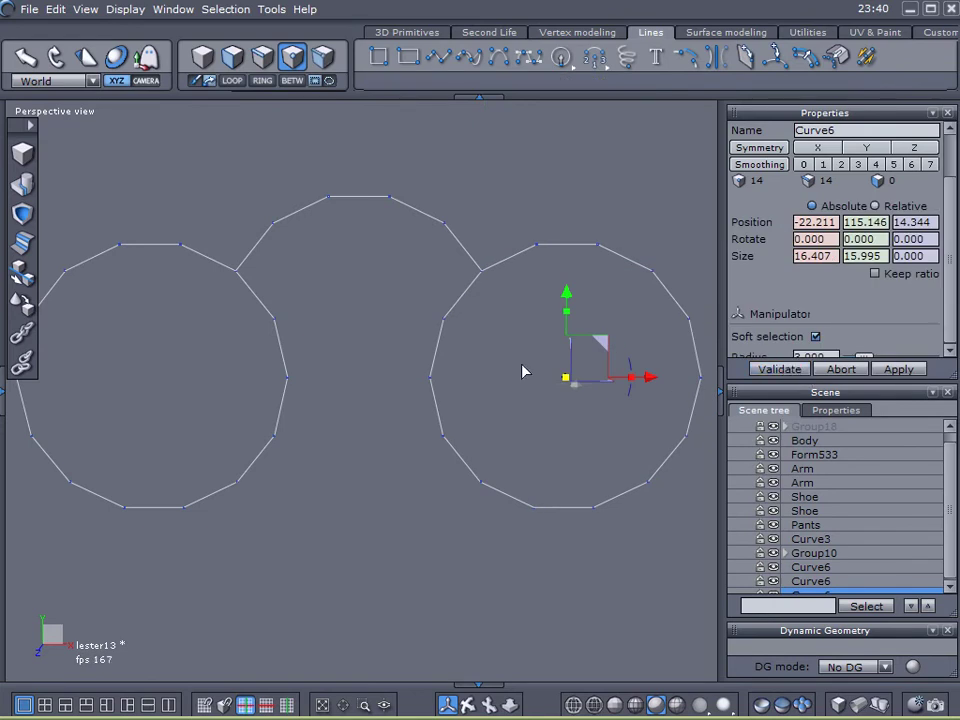
scroll(356, 368, down, 2)
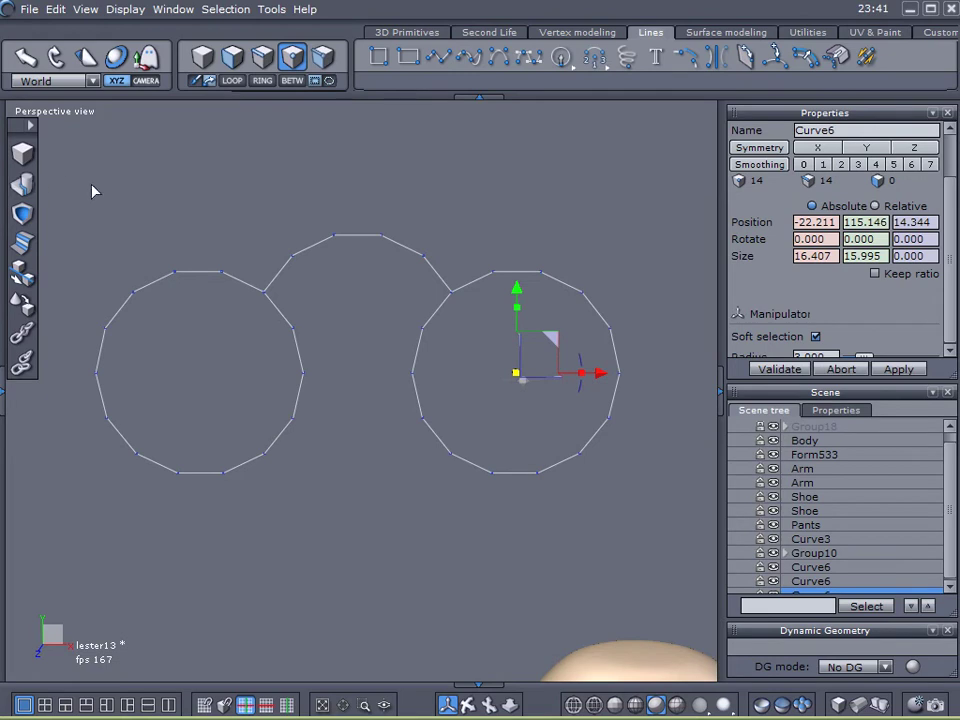
drag(60, 148, 709, 521)
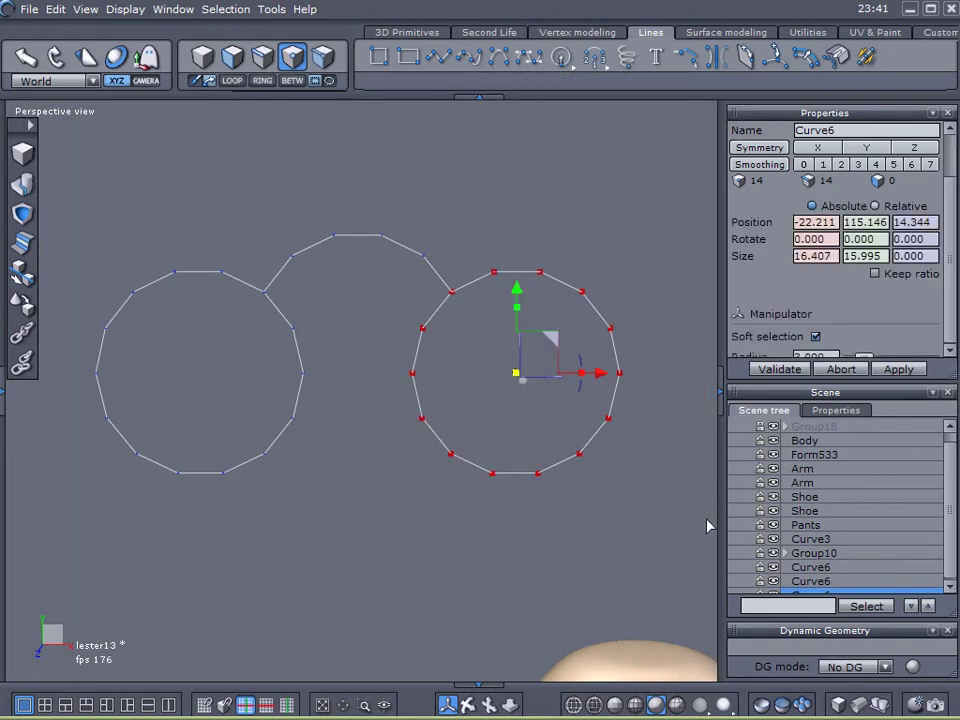
click(943, 540)
click(615, 511)
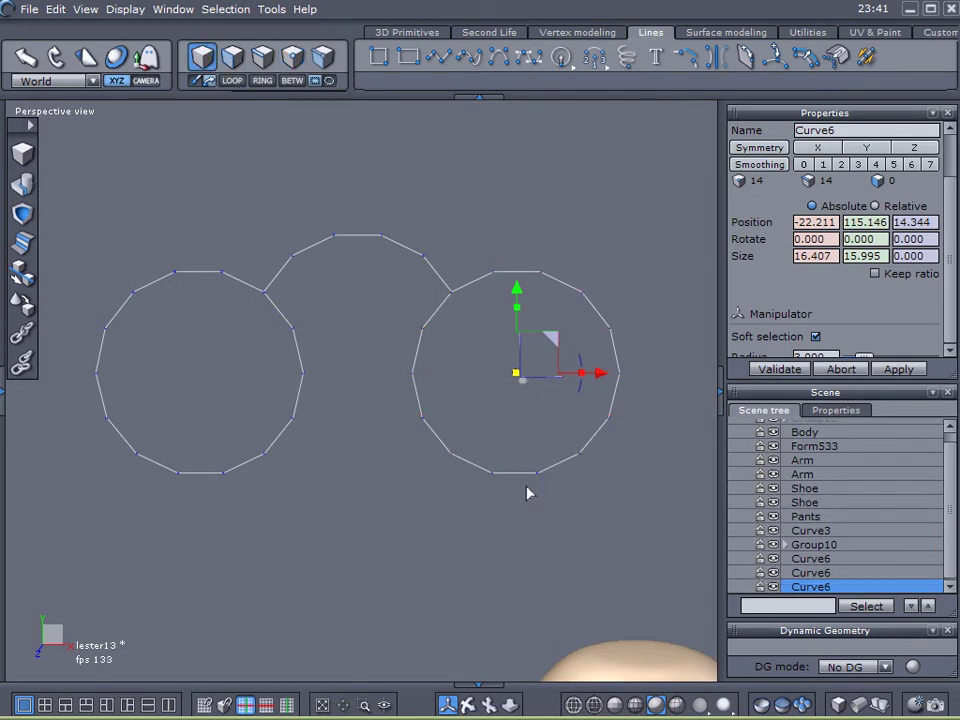
drag(608, 535, 71, 178)
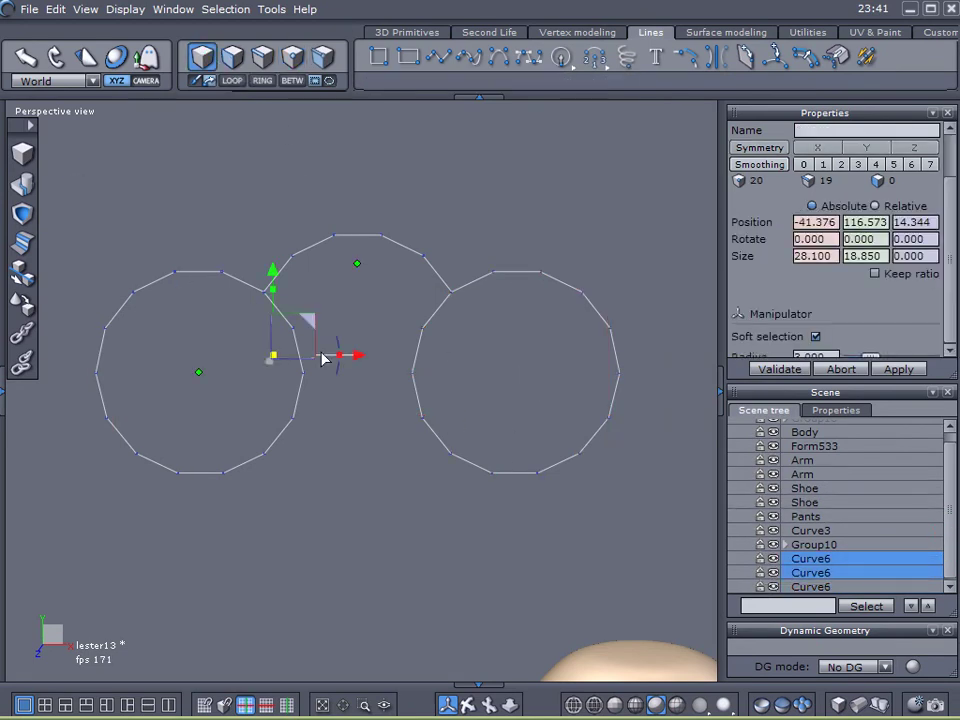
drag(643, 514, 90, 158)
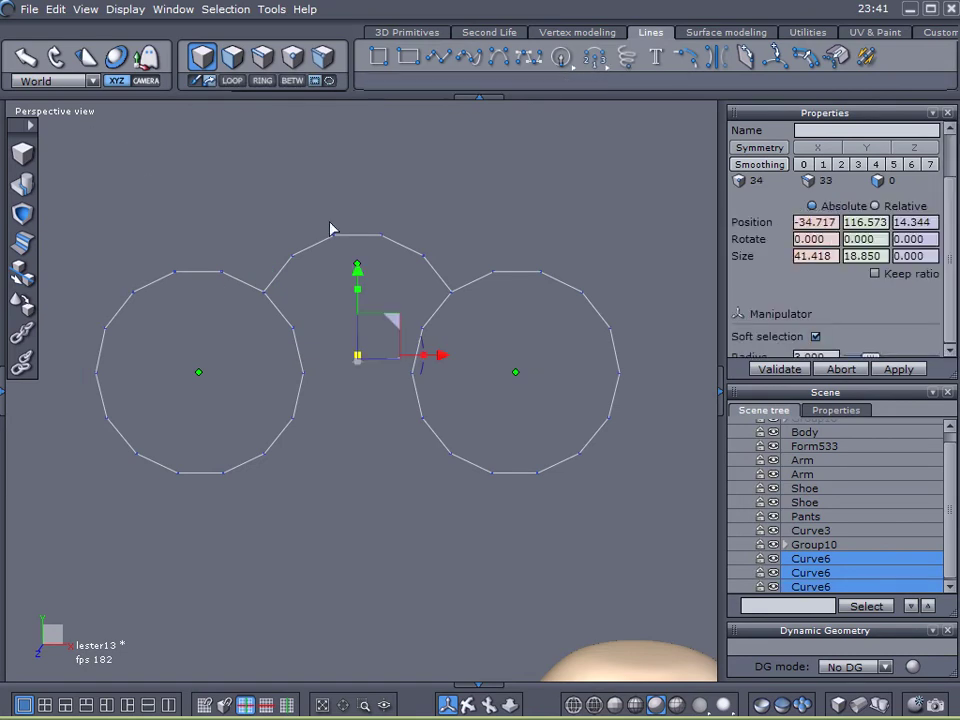
click(703, 33)
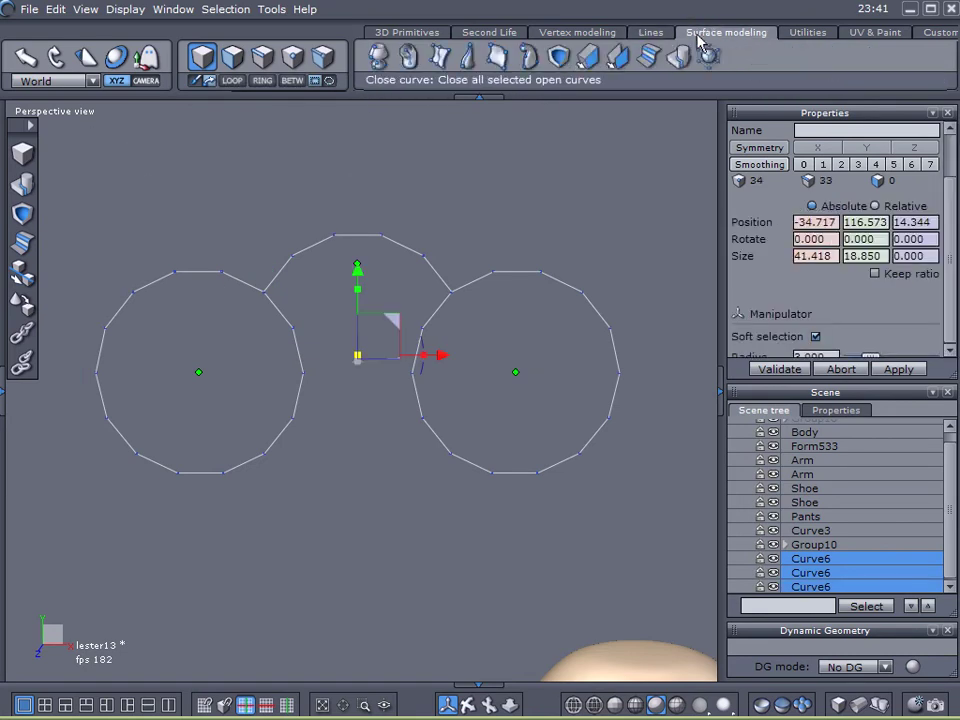
scroll(581, 334, down, 6)
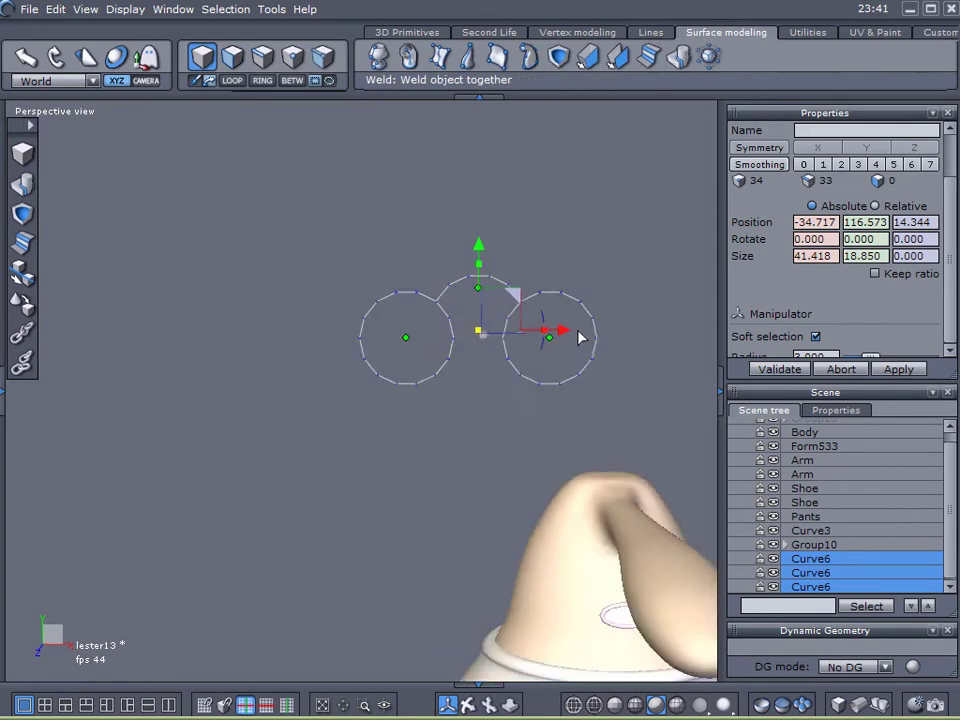
right_drag(576, 345, 412, 327)
scroll(349, 321, up, 5)
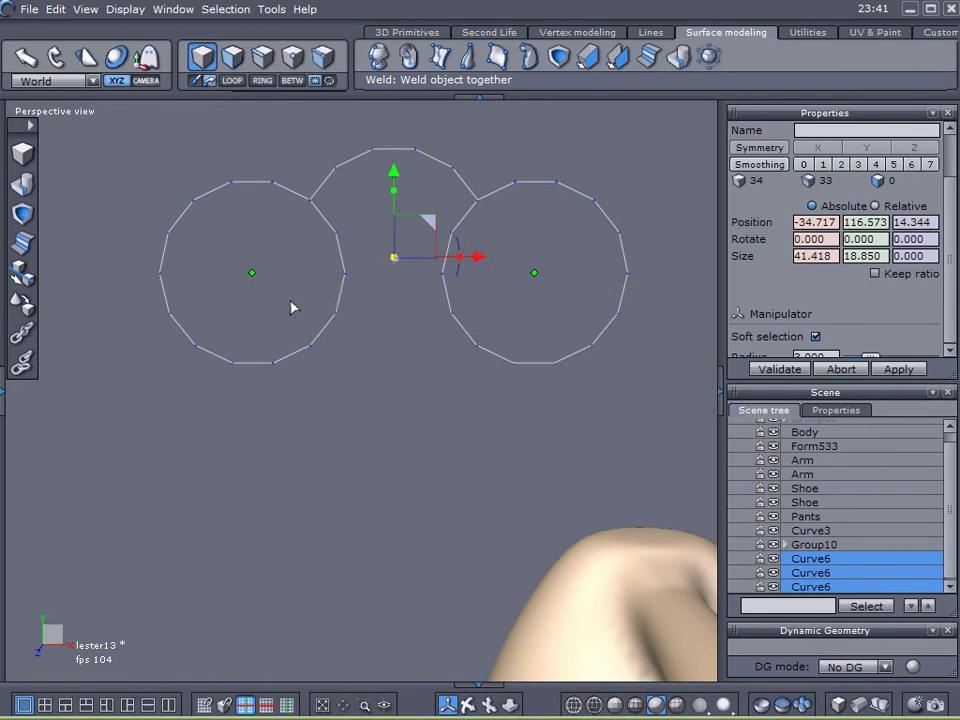
Step: Select the left and right circles together and duplicate them in place
click(280, 300)
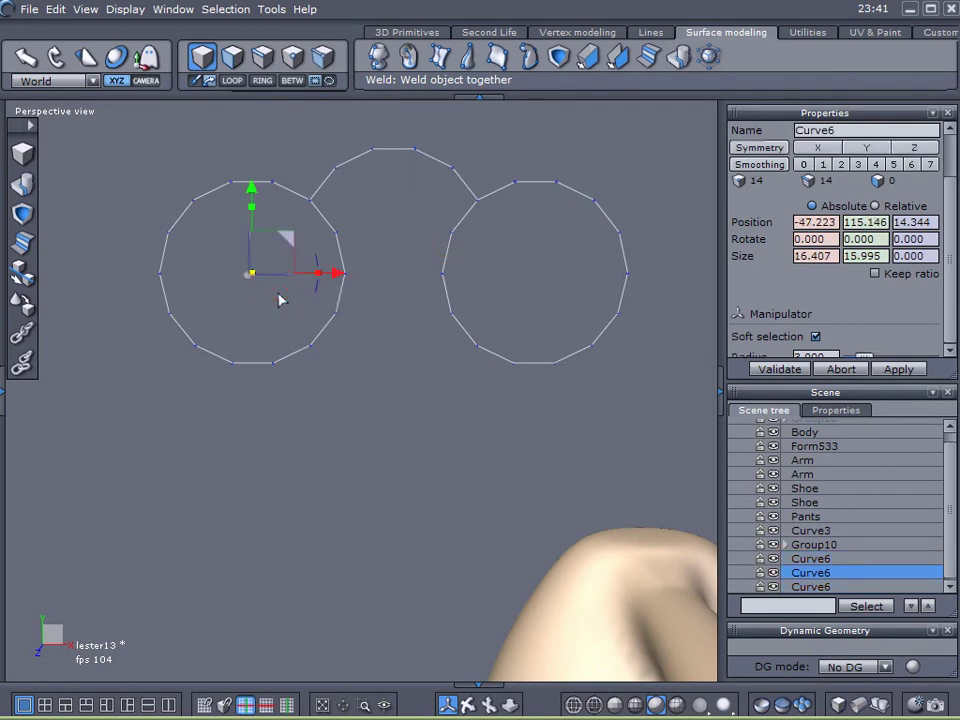
shift+click(570, 276)
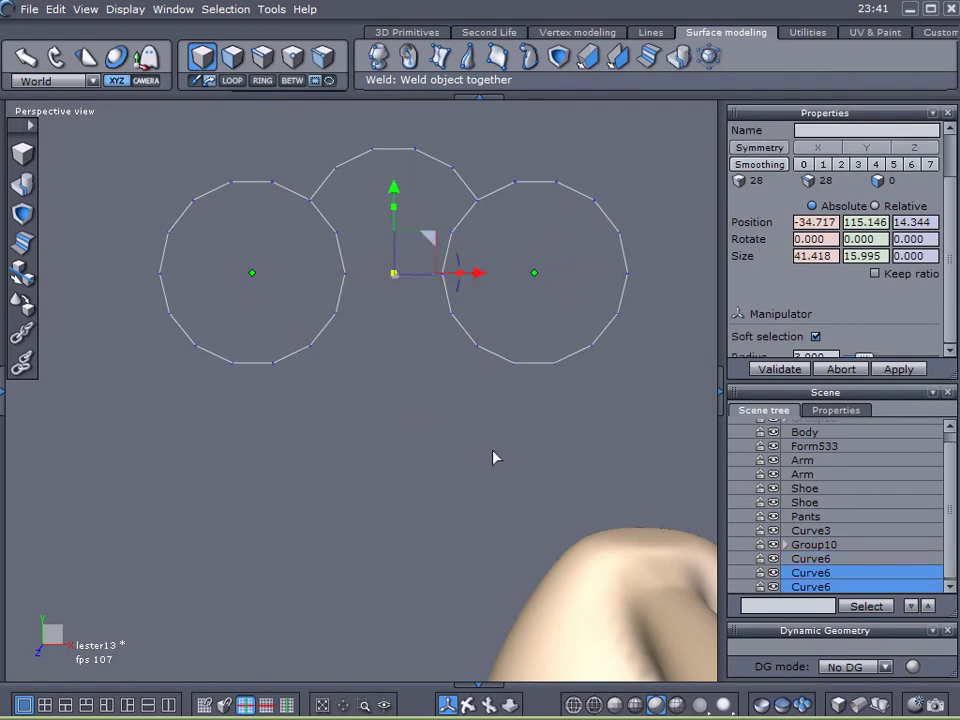
scroll(935, 512, down, 1)
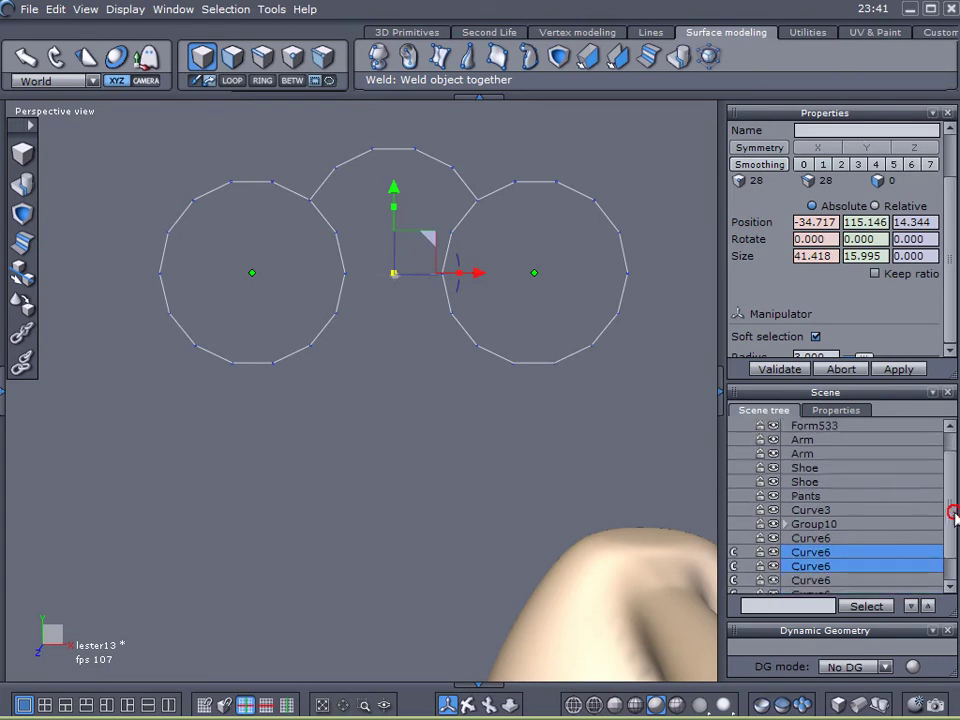
click(731, 562)
click(735, 590)
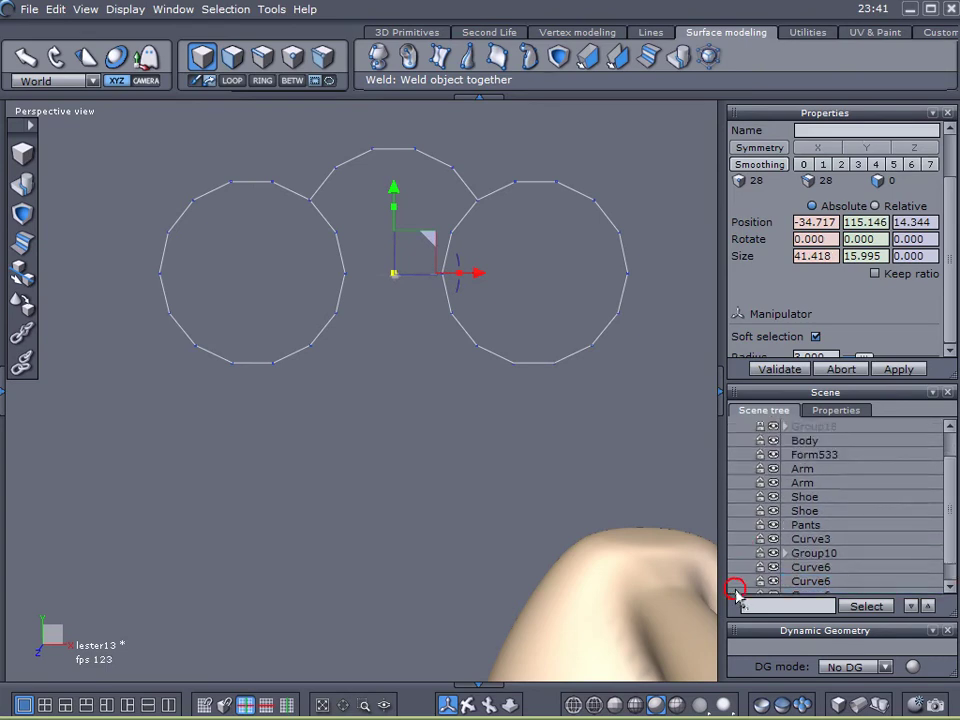
Step: Hide one copy of the right circle and one copy of the left circle
click(600, 311)
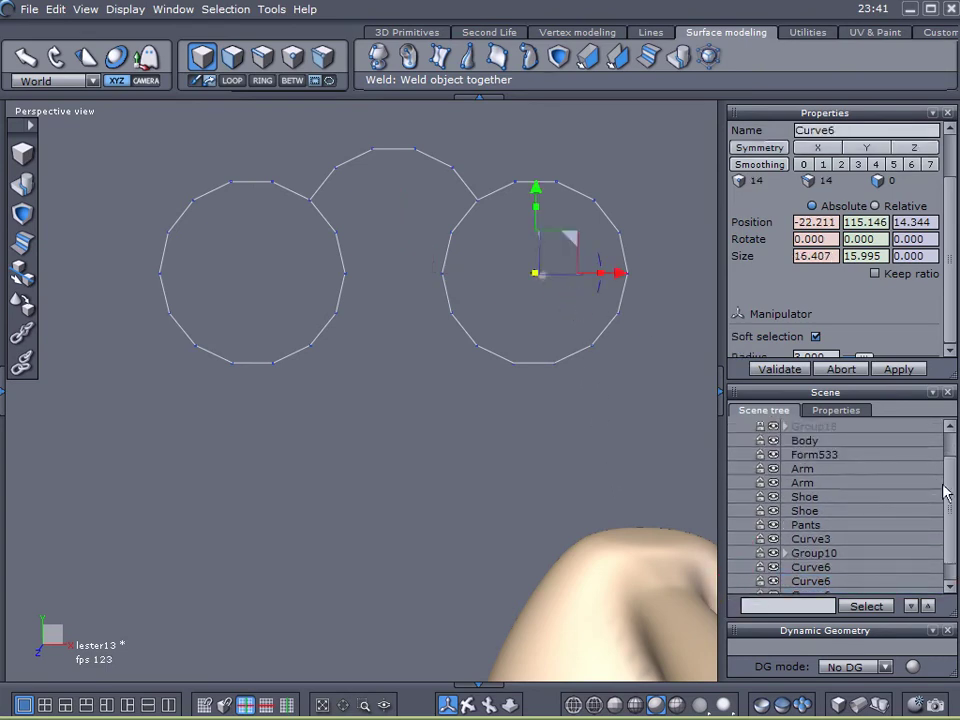
click(949, 523)
click(767, 583)
click(289, 251)
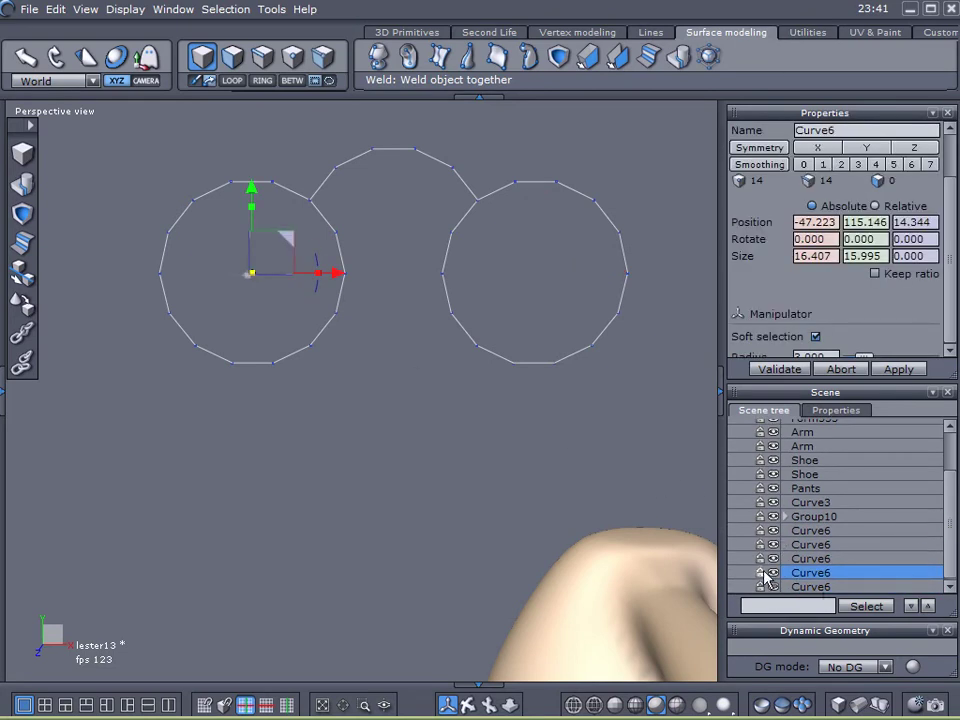
click(580, 432)
Step: Give the two visible circles and the connecting arc a Thickness of 1.600 with 8 points, turning them into tubes
drag(692, 445, 110, 122)
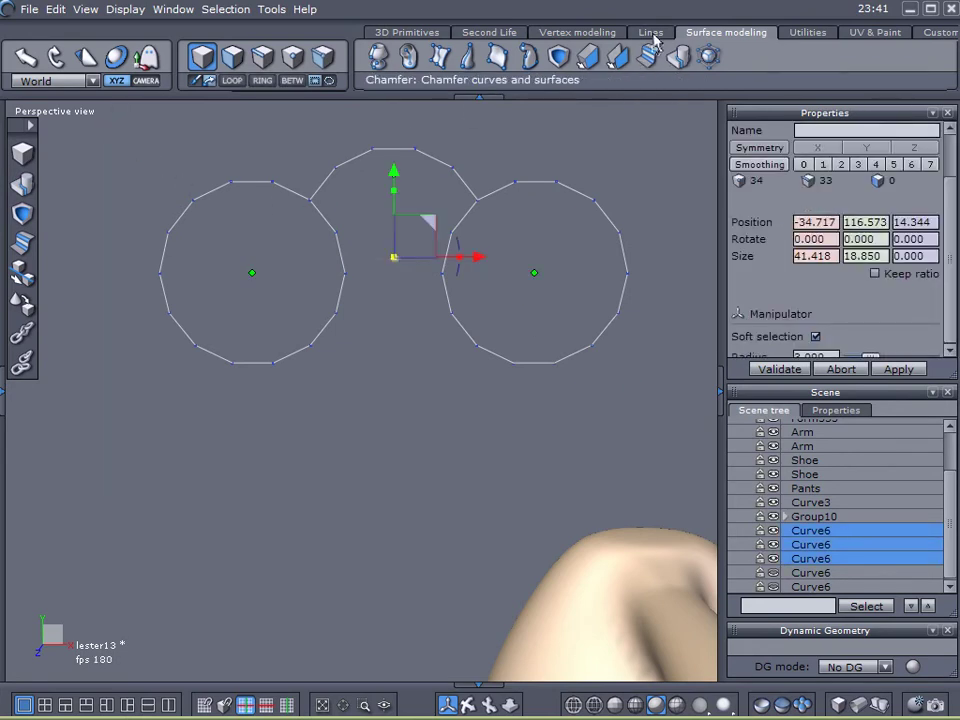
click(587, 59)
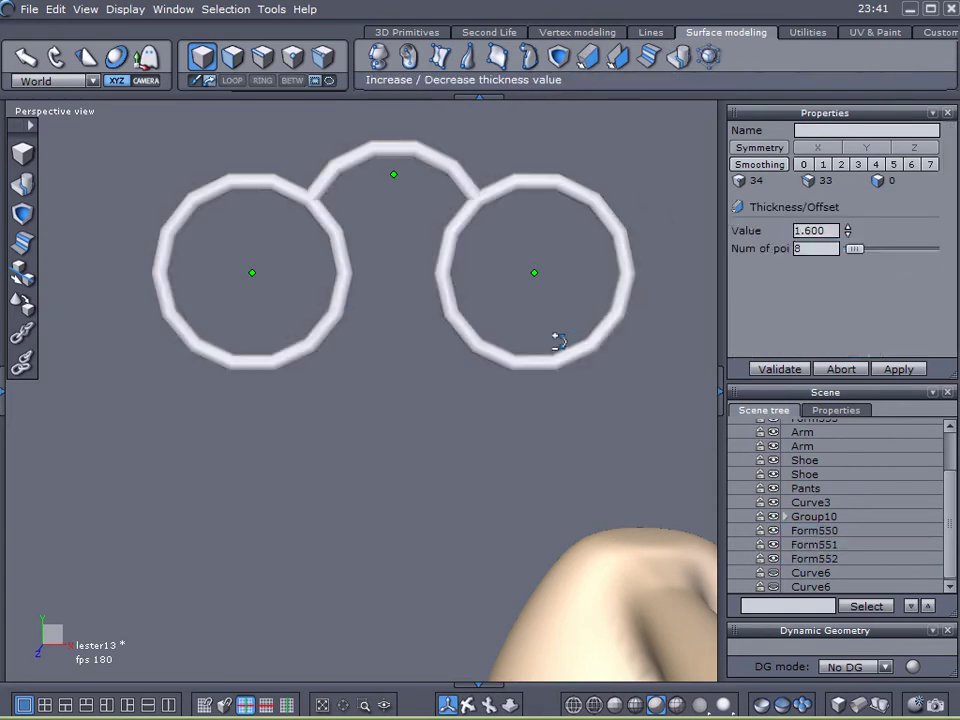
click(781, 370)
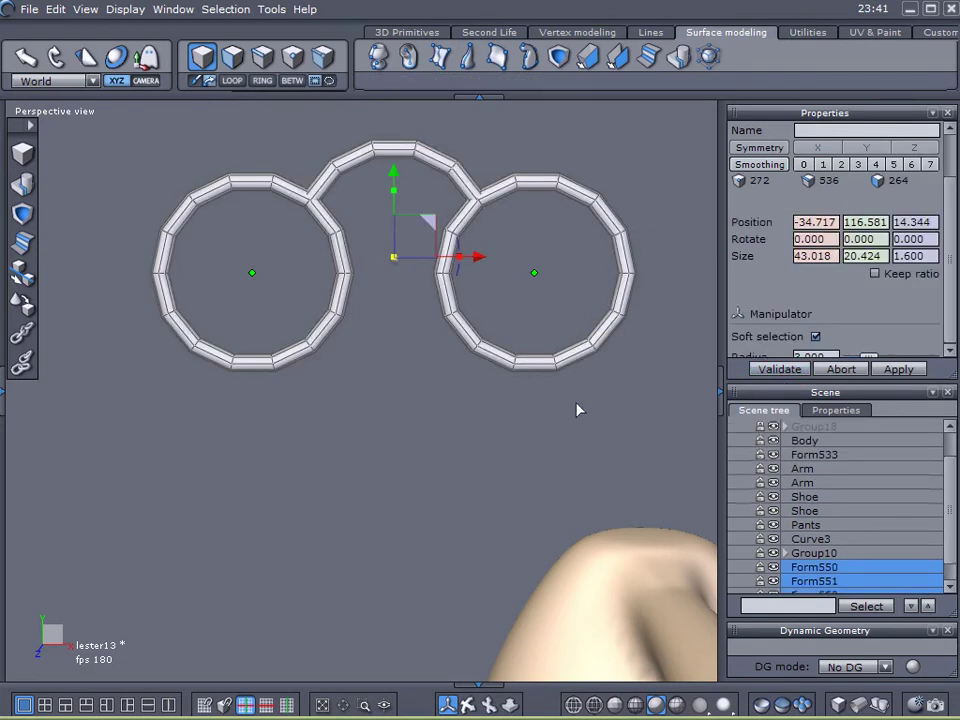
Step: Combine the three tubes into a single object and name it Glasses
click(50, 208)
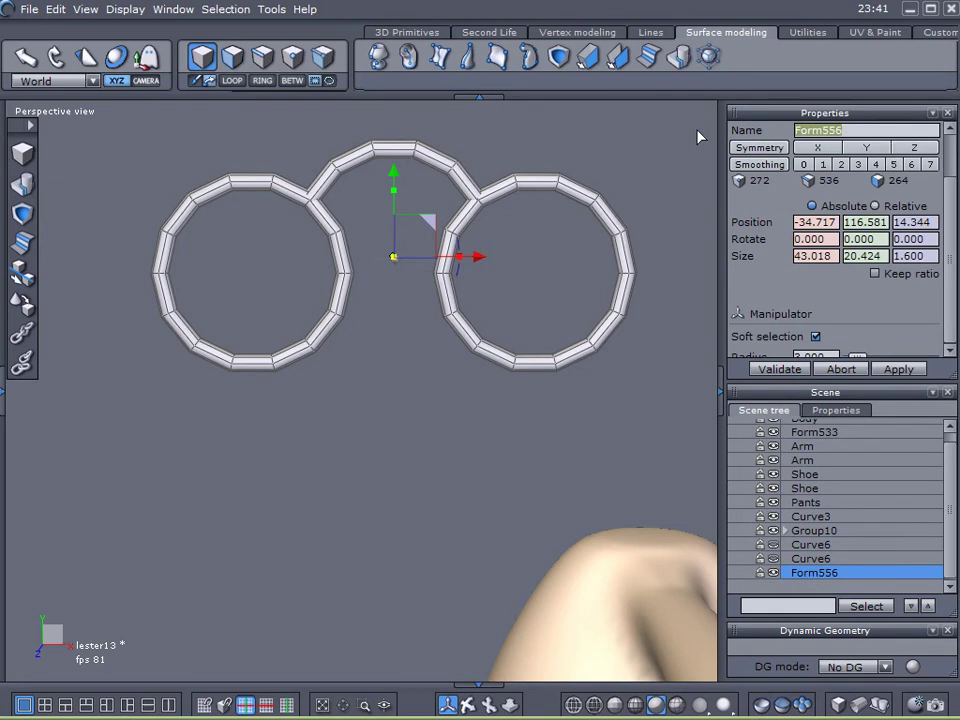
text(Glasses)
key(Return)
Step: Create a new material for the glasses frame and set its color to black
click(4, 396)
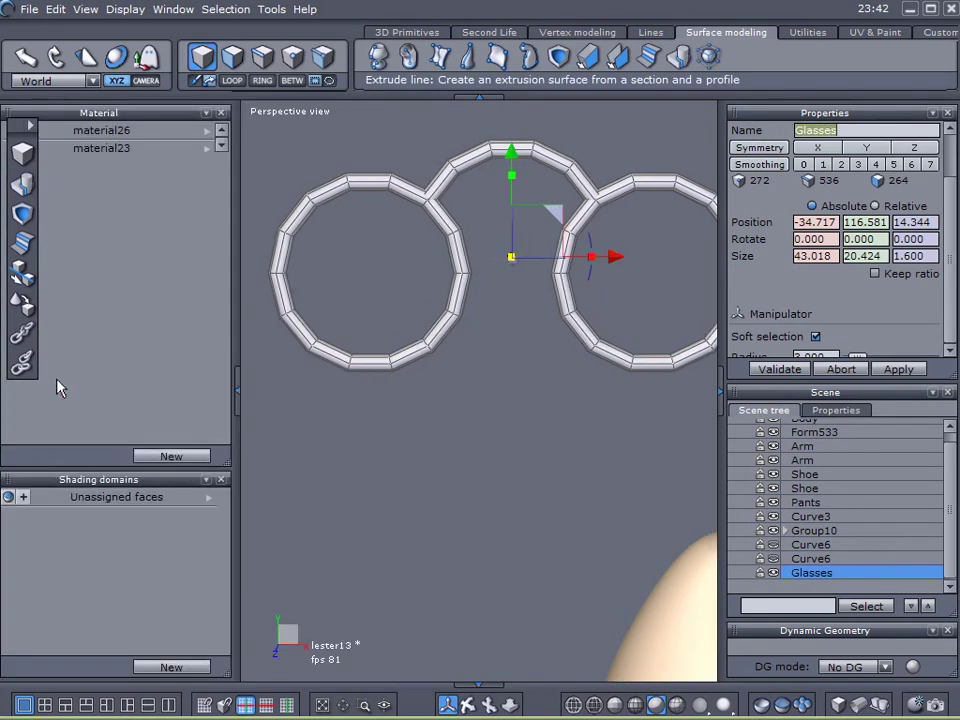
click(184, 457)
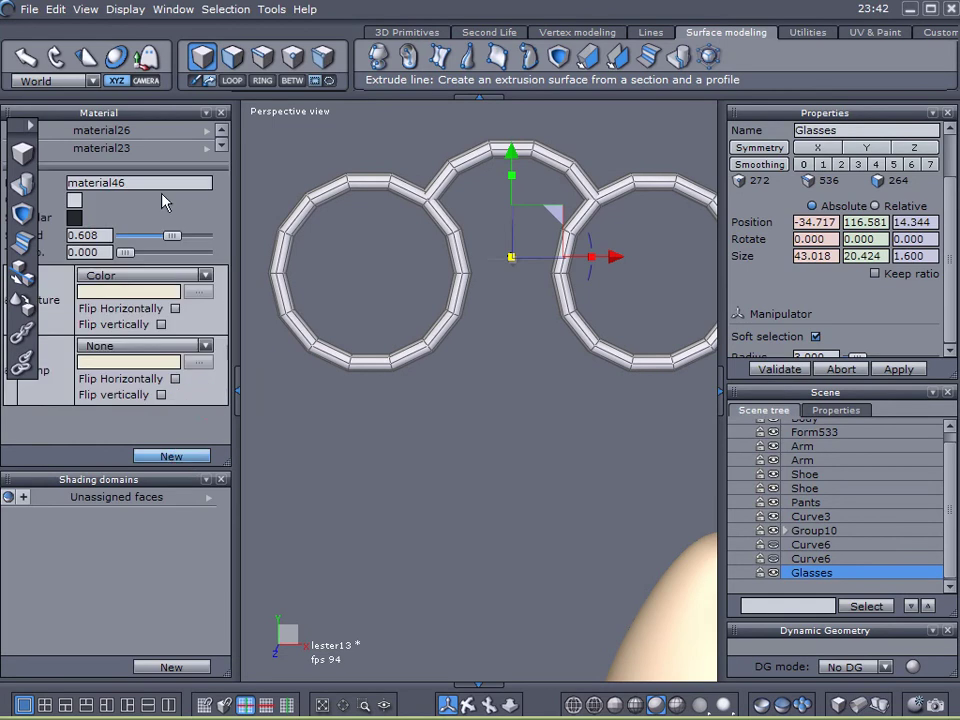
click(74, 204)
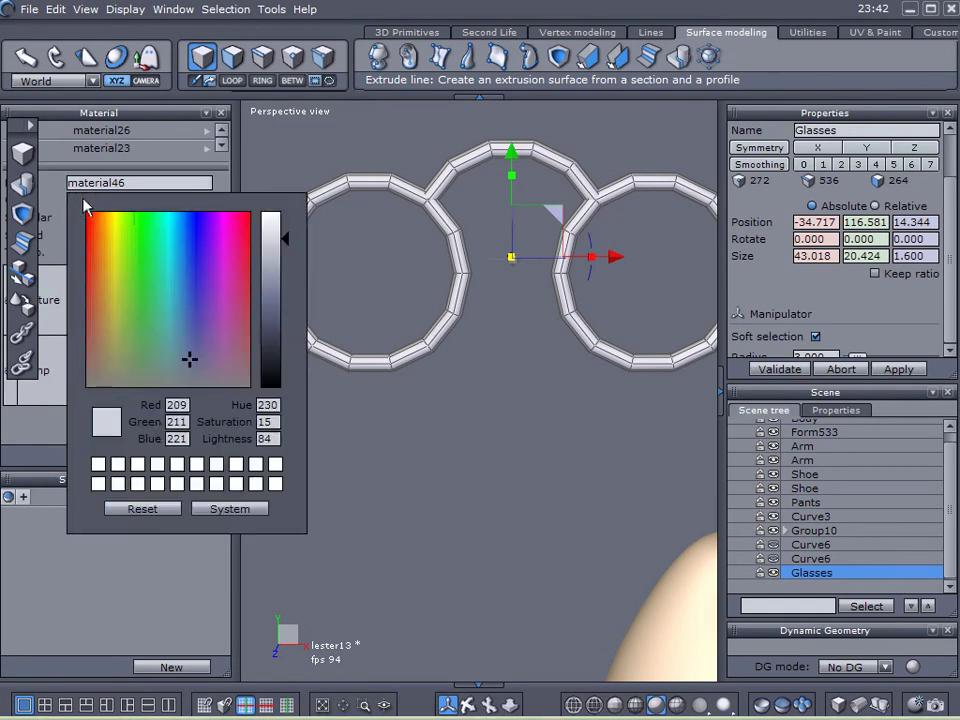
click(272, 380)
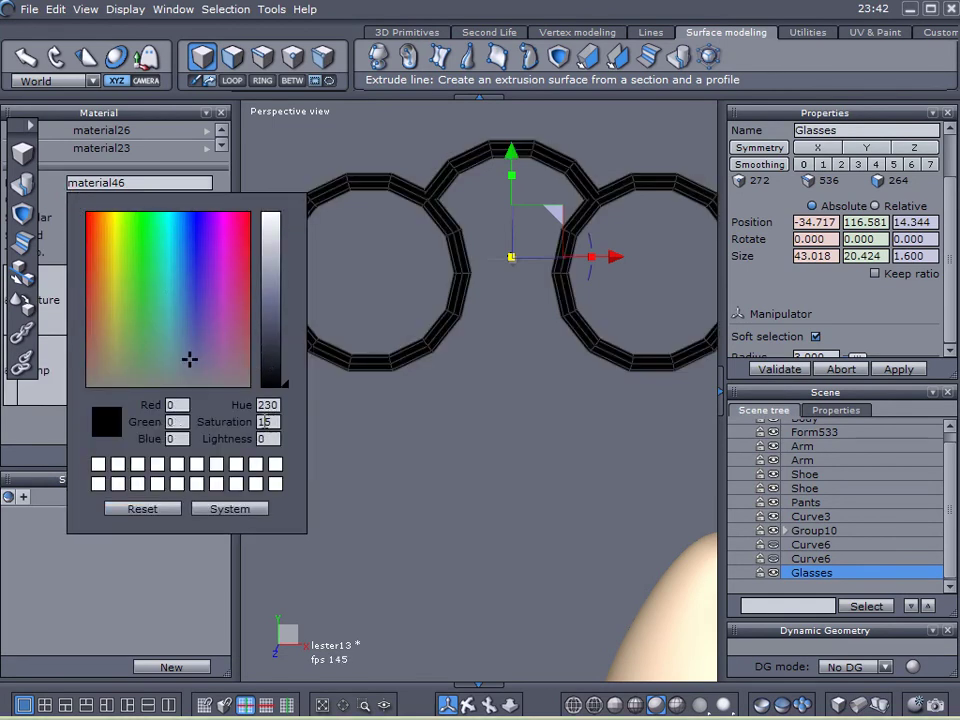
click(237, 393)
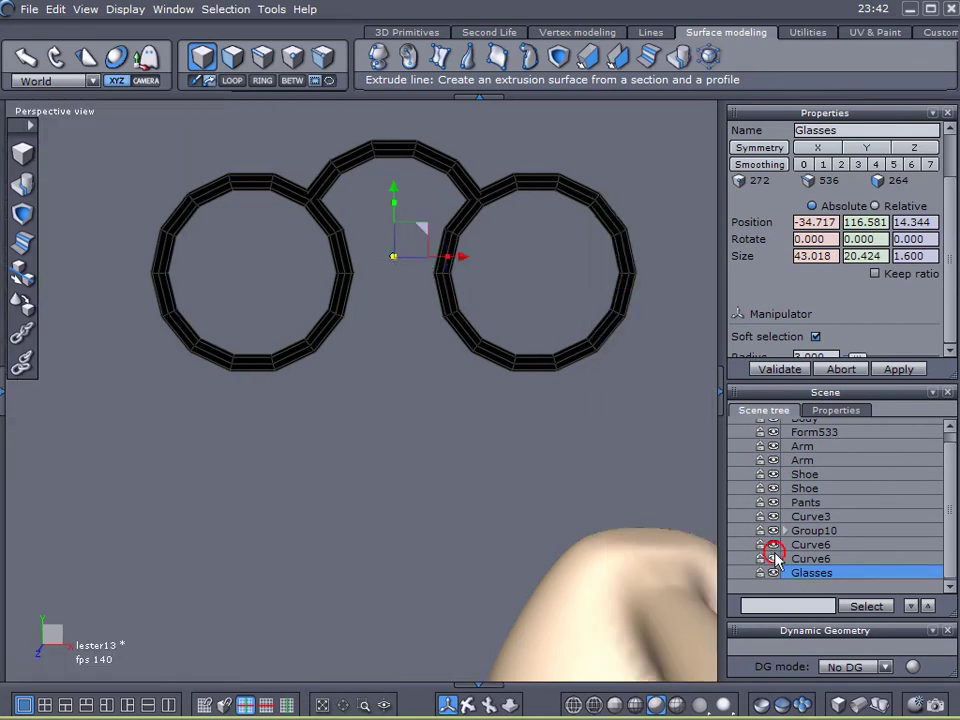
Step: Hide the glasses frame and fill the left spare circle with a surface
click(773, 573)
click(338, 236)
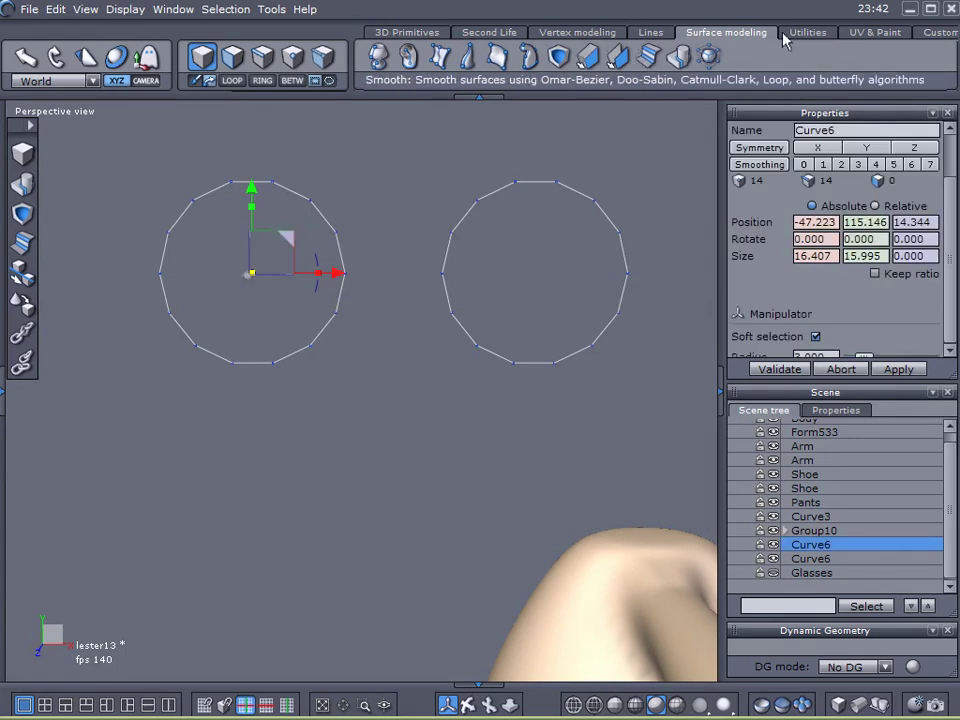
click(497, 57)
click(300, 206)
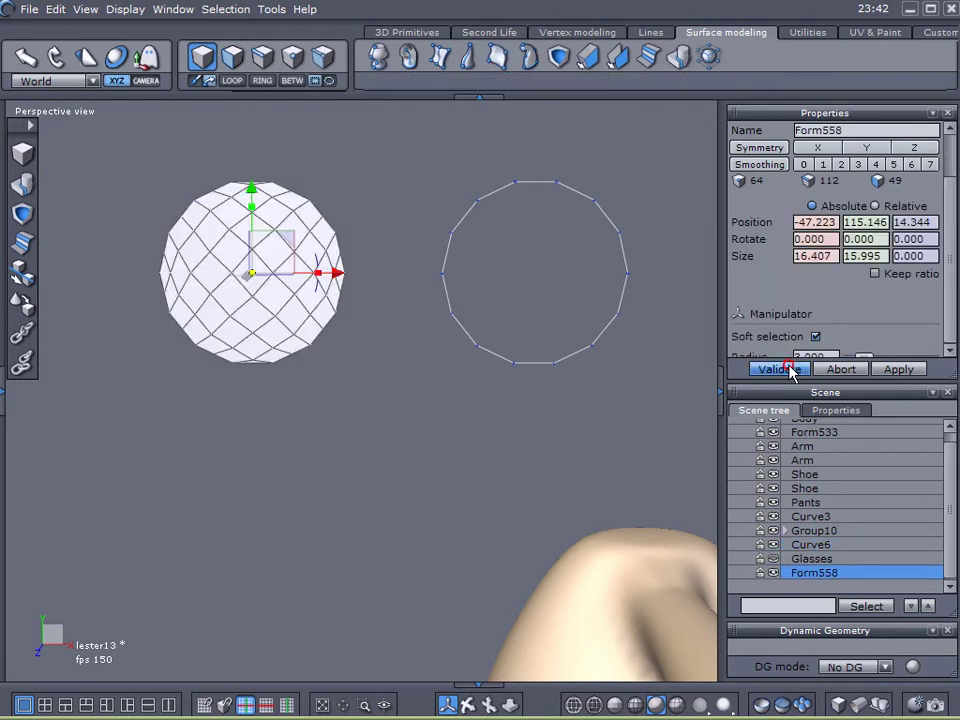
Step: Fill the right spare circle with a surface as the second lens
click(622, 312)
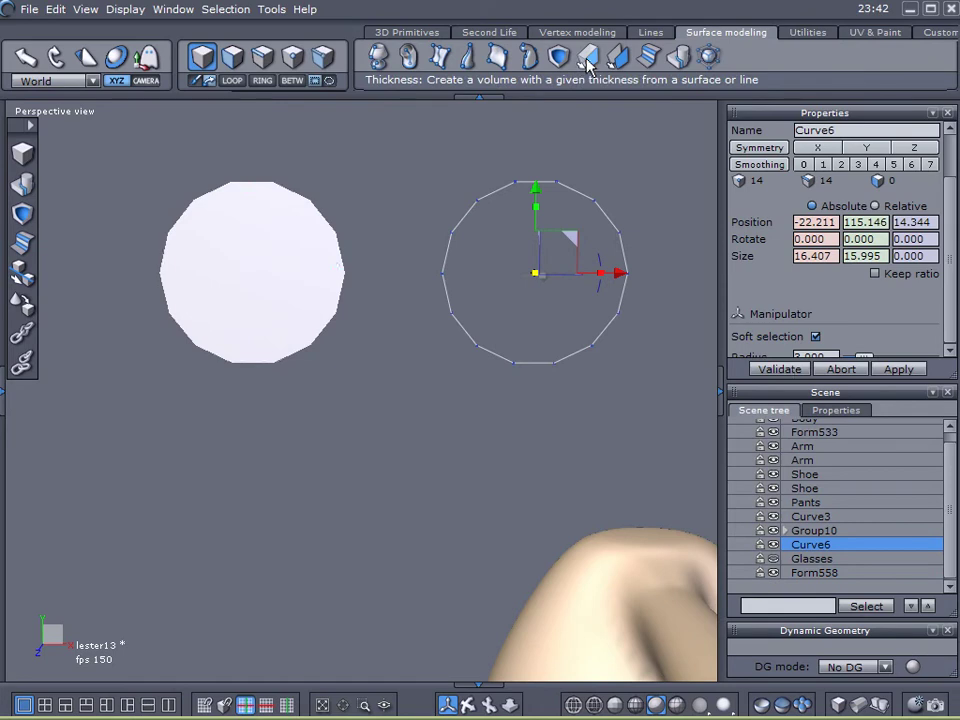
click(497, 57)
click(500, 193)
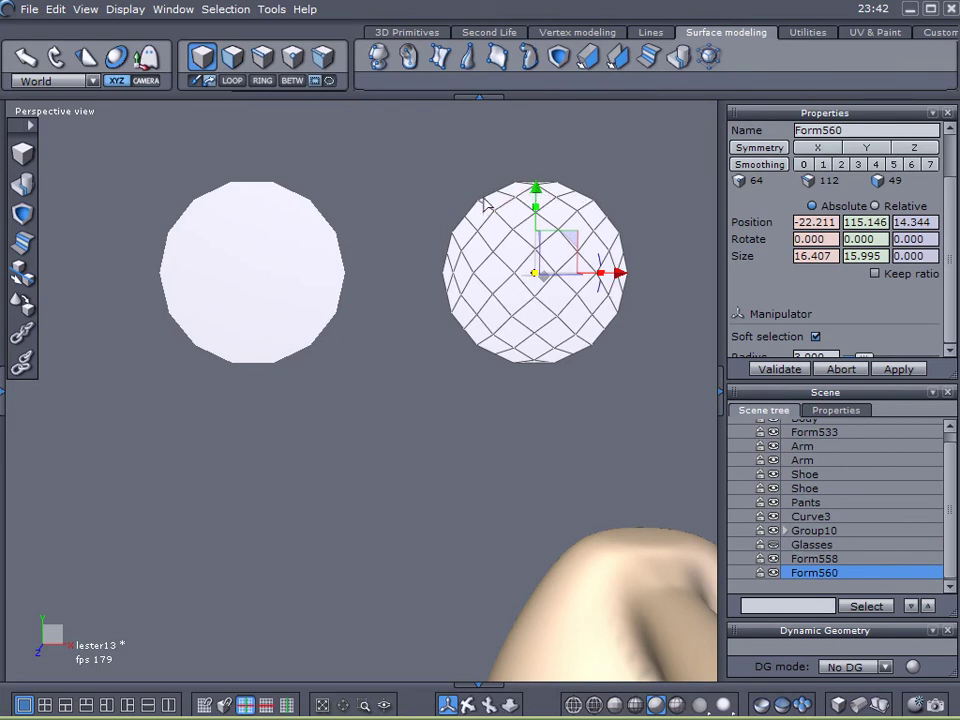
Step: Delete the grid edges of the right lens, leaving a single flat face
click(262, 56)
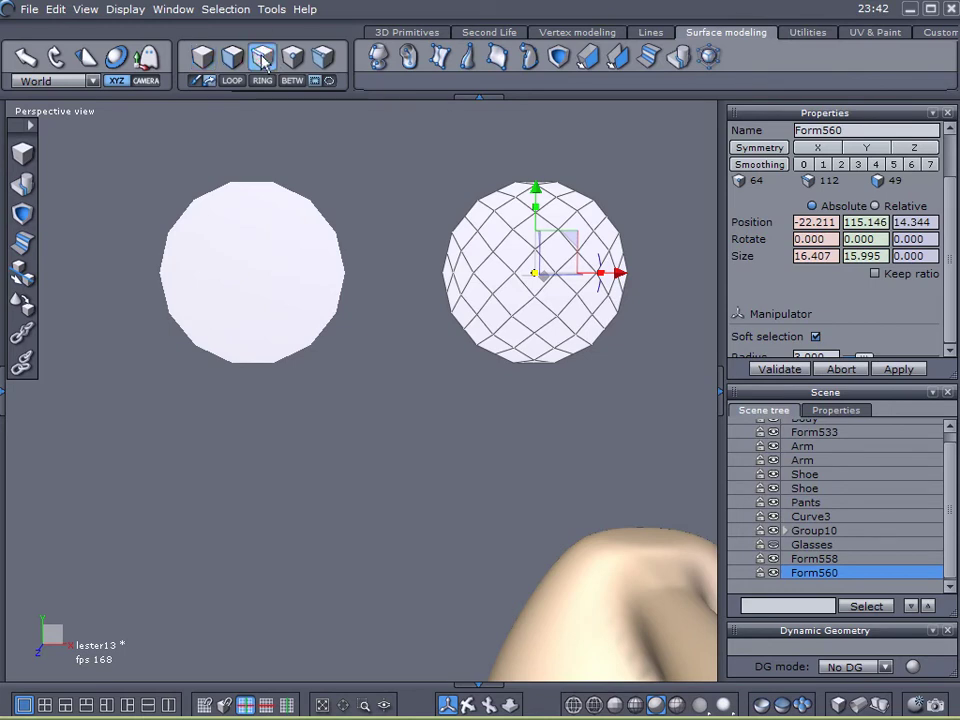
drag(403, 140, 678, 416)
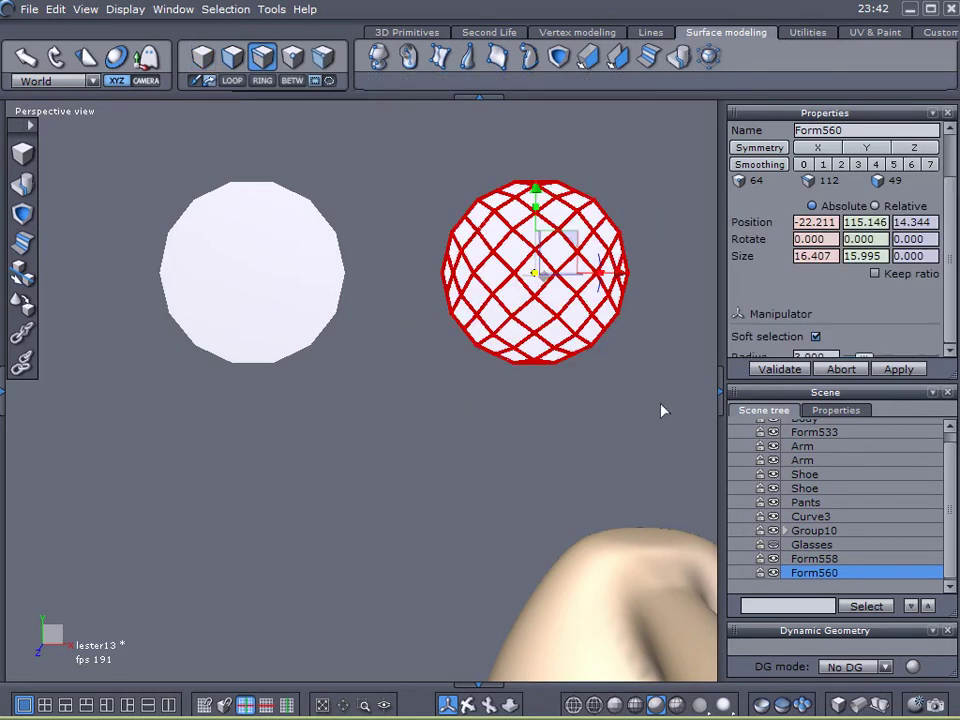
key(Delete)
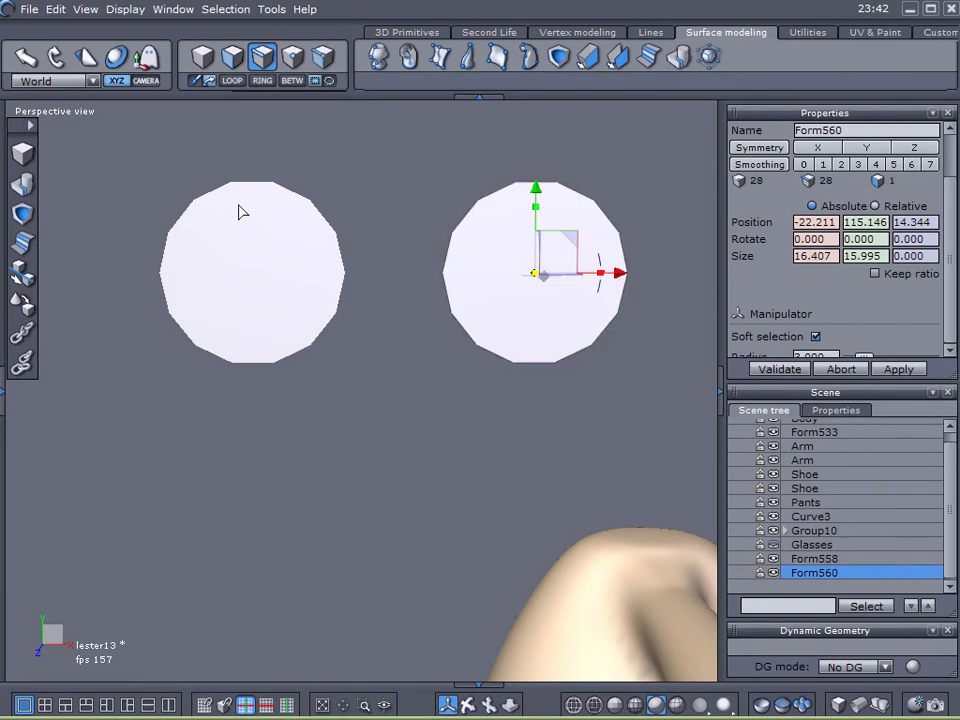
Step: Undo the accidental resize of the left lens and delete its grid edges, leaving a single flat face
click(251, 266)
drag(251, 266, 203, 219)
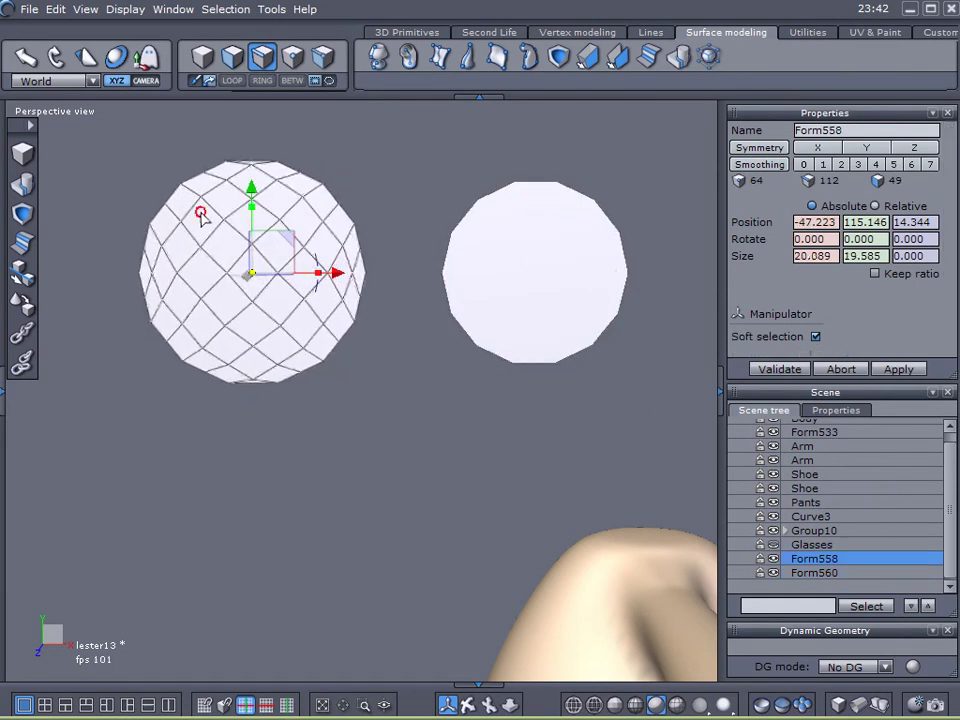
key(ctrl+z)
drag(139, 148, 407, 411)
key(Delete)
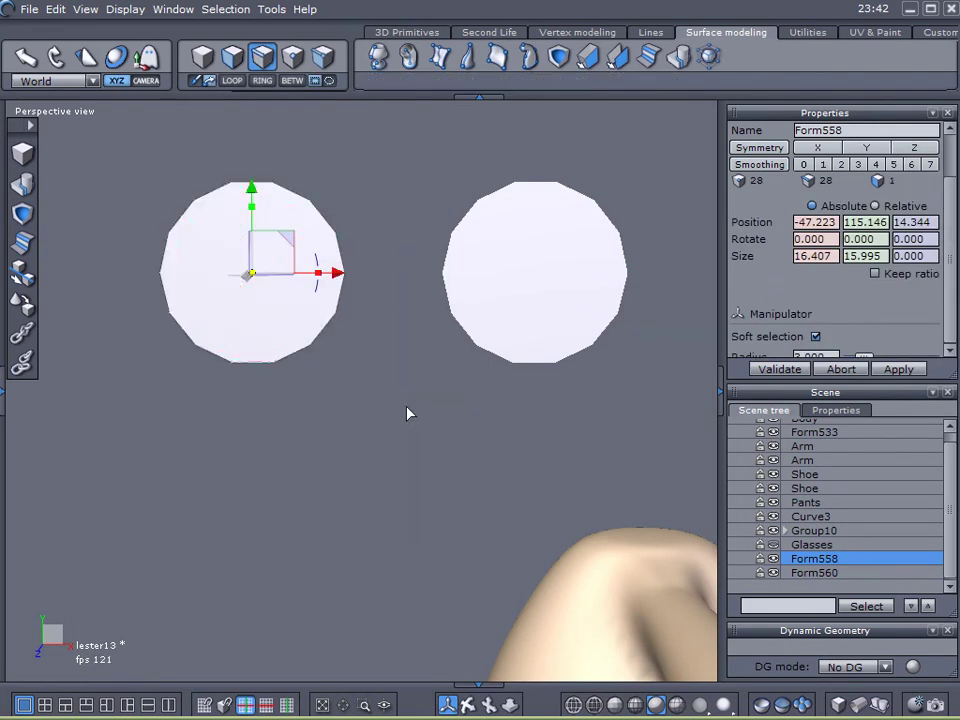
click(786, 370)
Step: Show the glasses frame again and try to group it with the two lenses
click(773, 545)
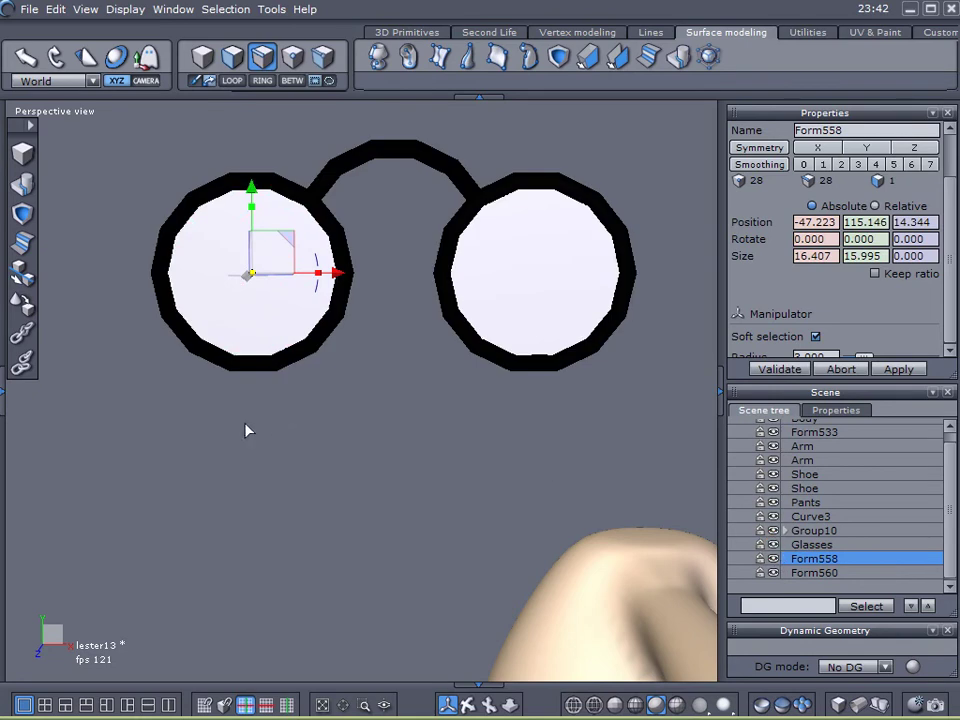
drag(111, 429, 695, 118)
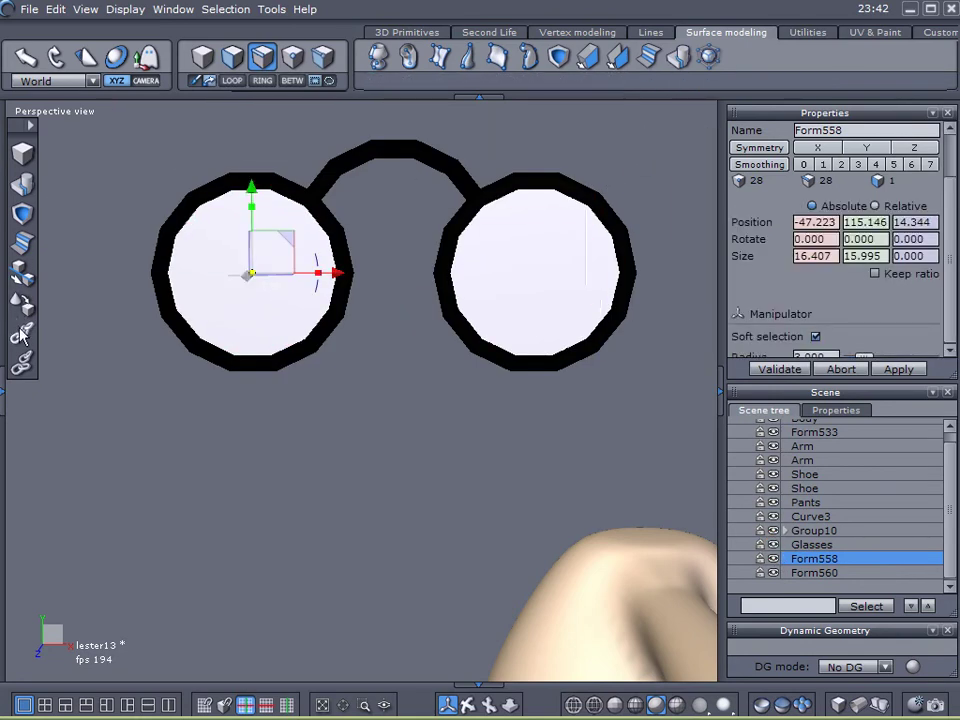
click(22, 243)
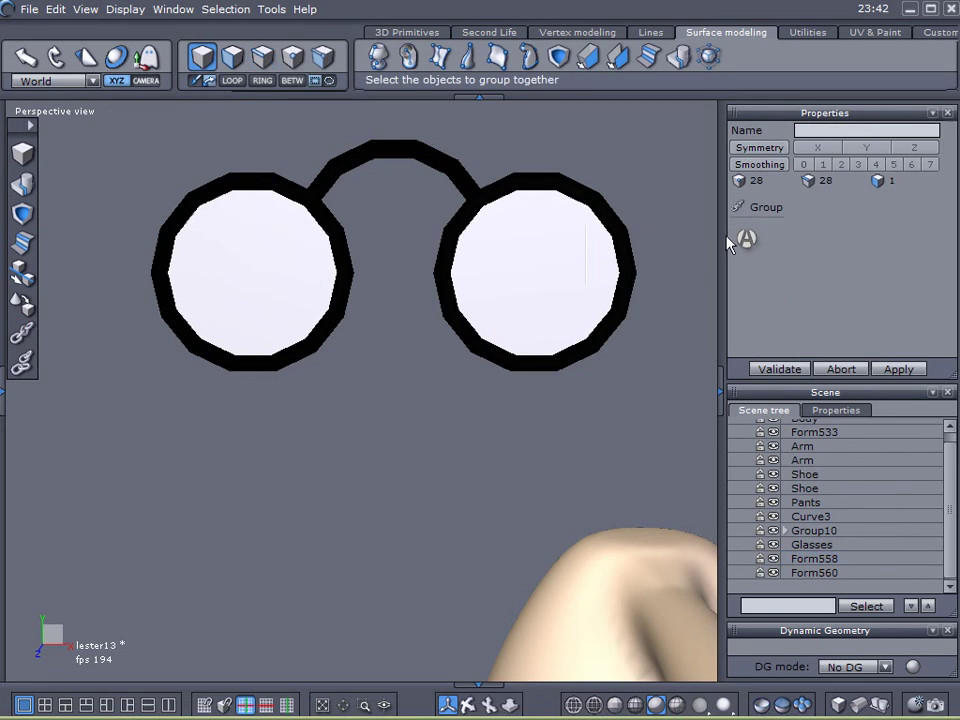
click(780, 369)
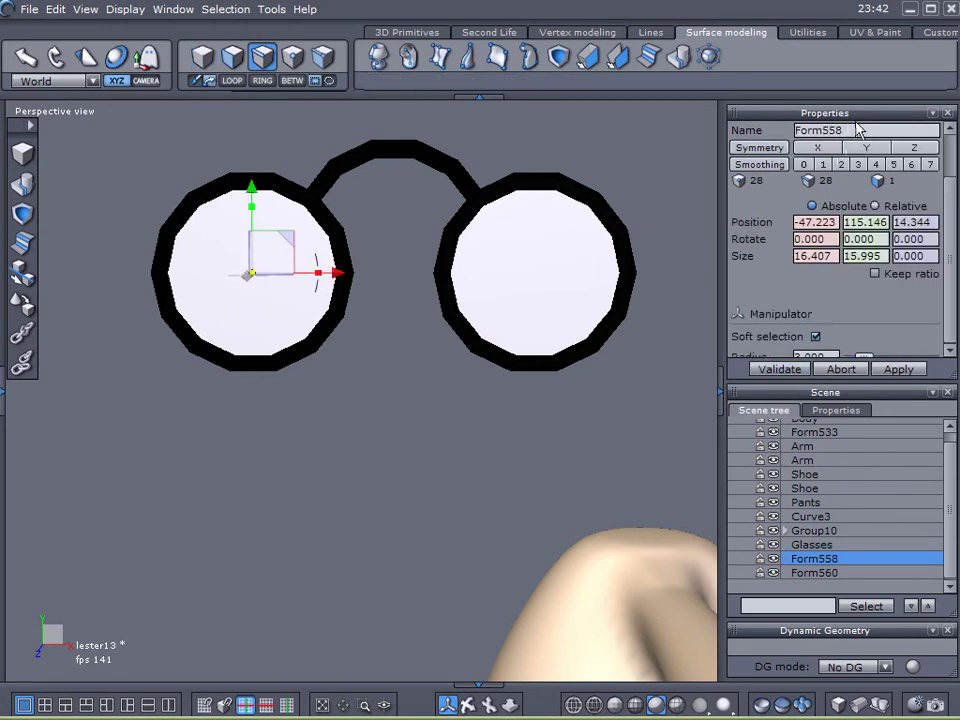
Step: Toggle the visibility of the two lenses and undo the last changes to the left lens and the glasses frame
click(773, 559)
click(773, 560)
click(774, 573)
click(774, 573)
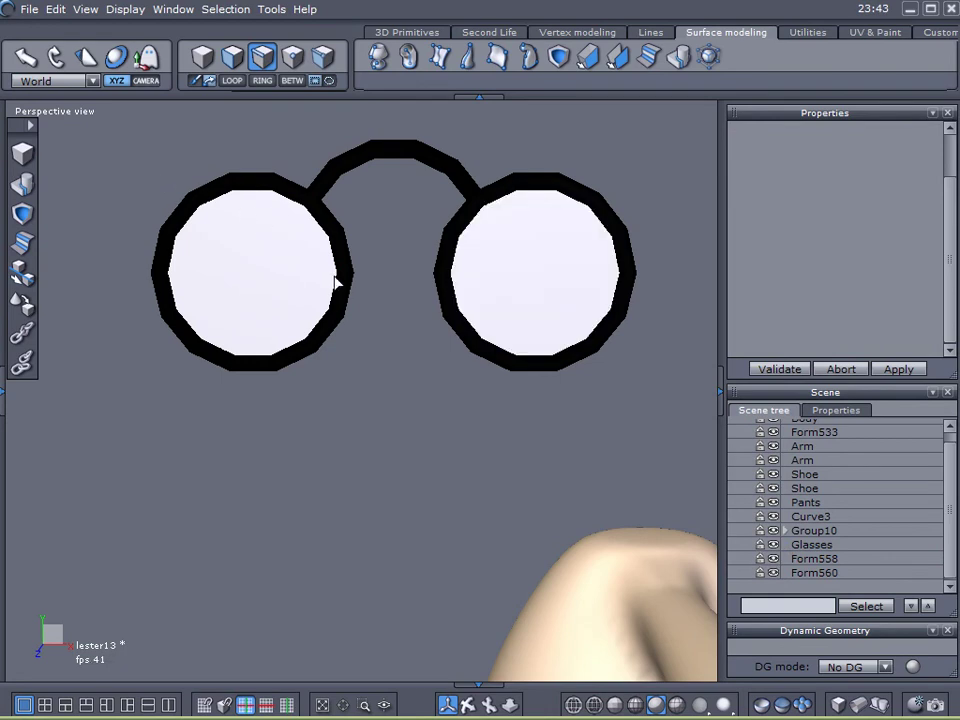
click(298, 252)
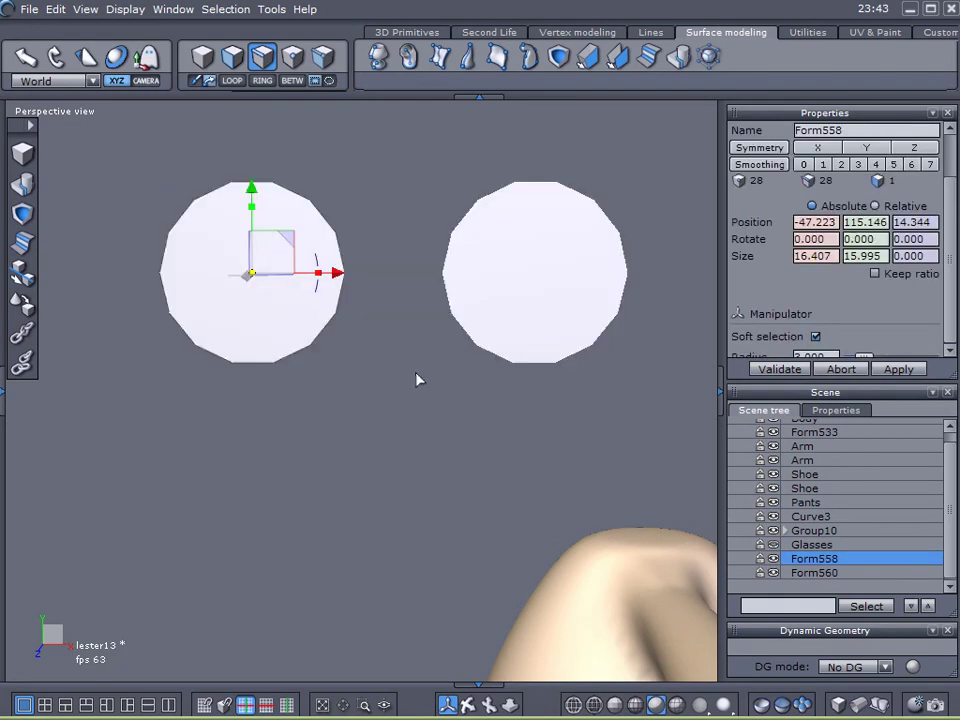
key(ctrl+z)
key(ctrl+z)
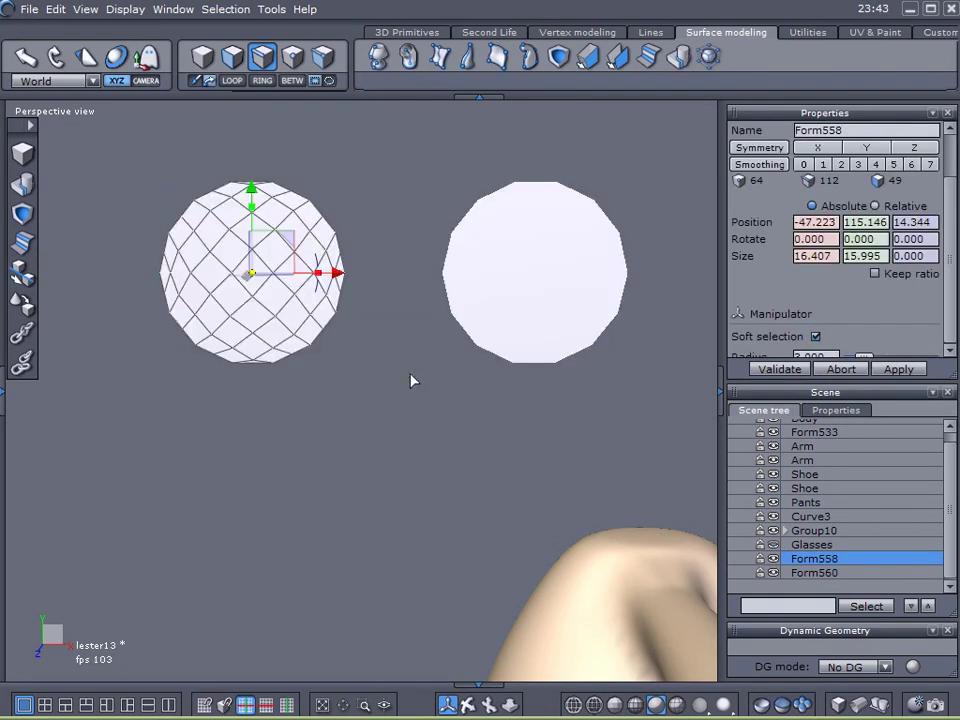
click(410, 381)
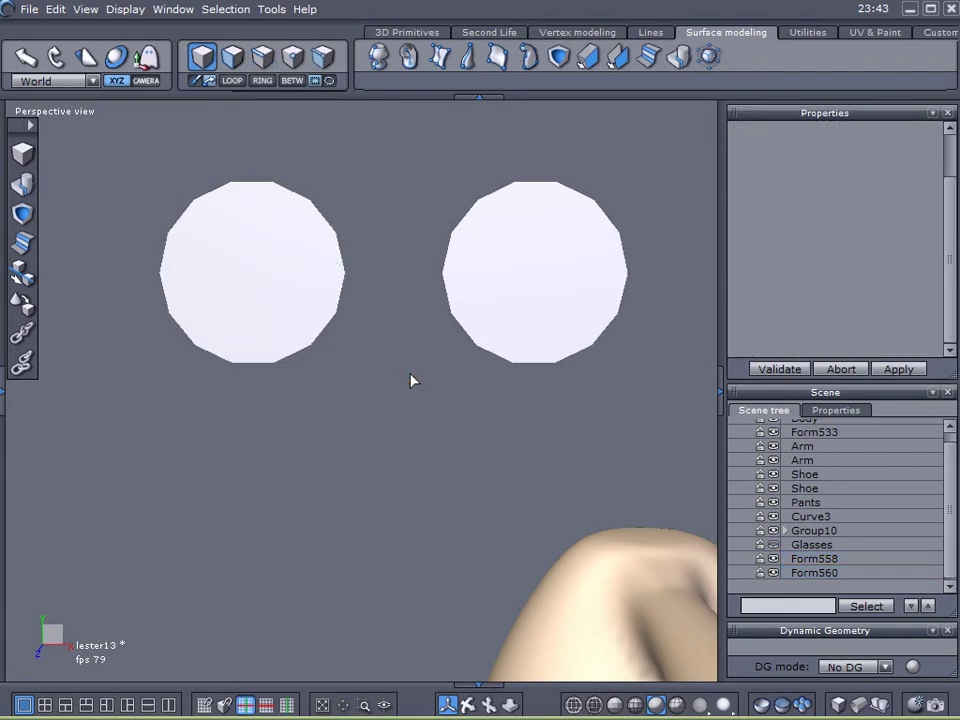
Step: Show the glasses frame again and delete the left lens's grid edges, leaving a single flat face
click(773, 544)
click(536, 274)
click(270, 262)
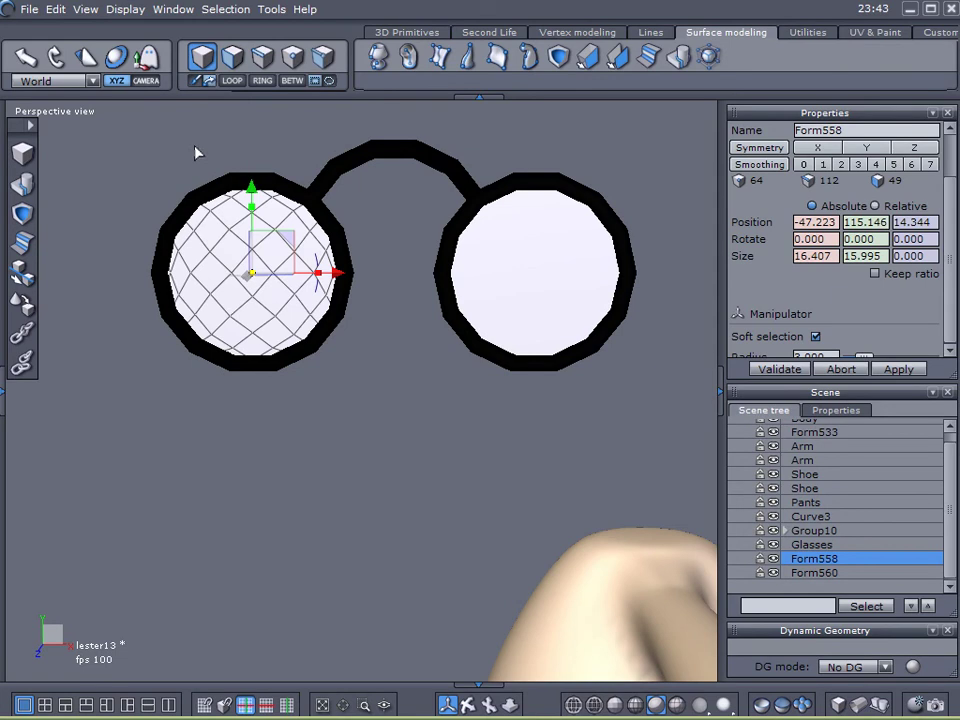
click(262, 62)
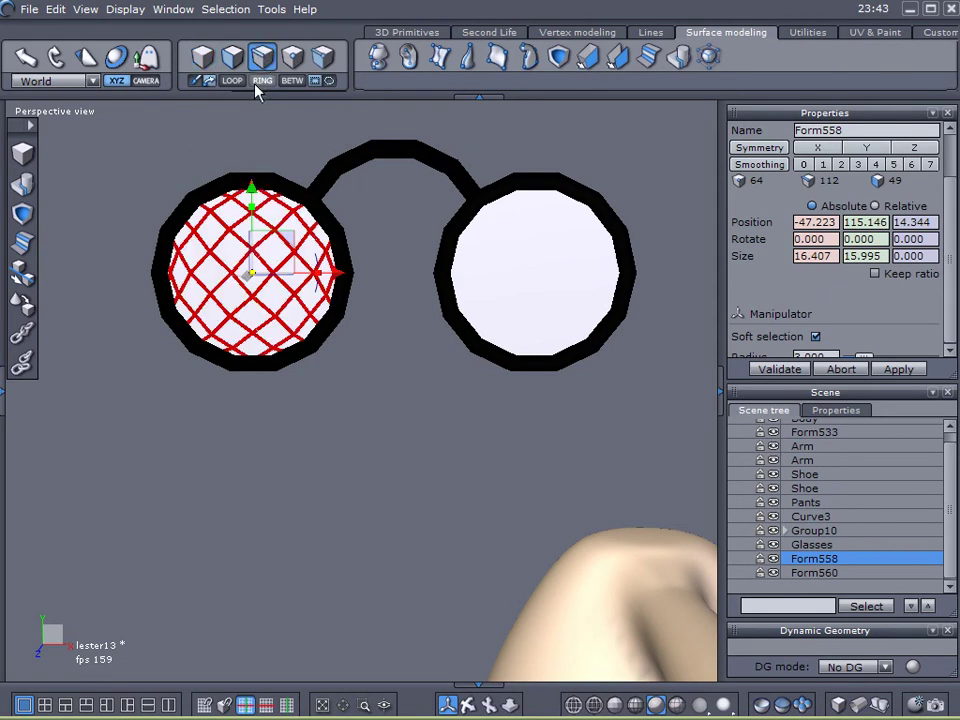
click(251, 139)
drag(115, 463, 701, 120)
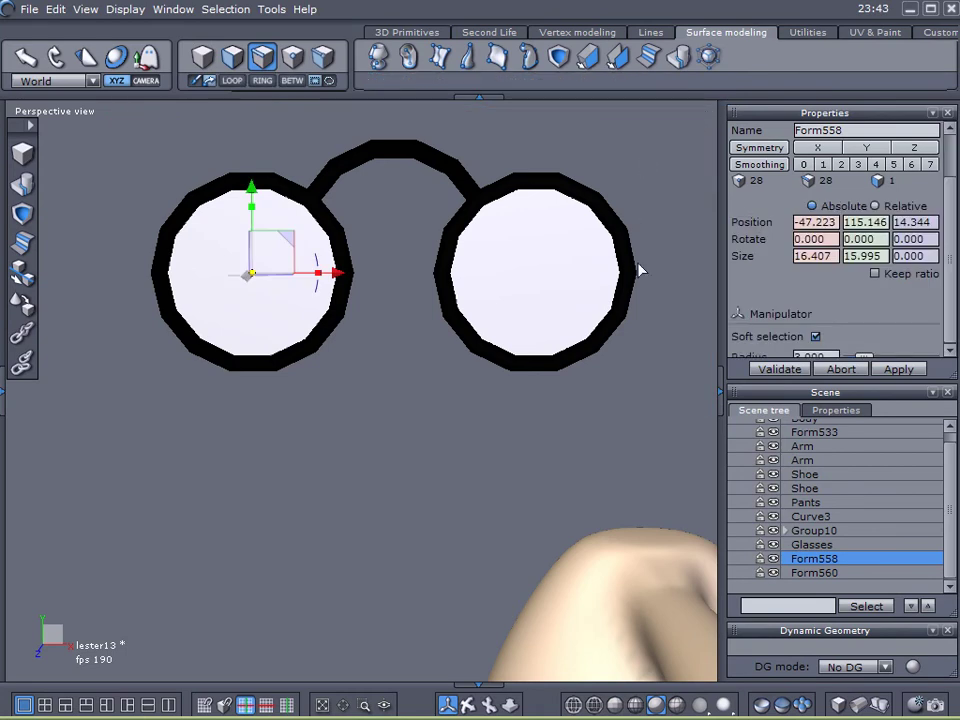
Step: Group the glasses frame with both lenses and name the group Glasses
click(786, 546)
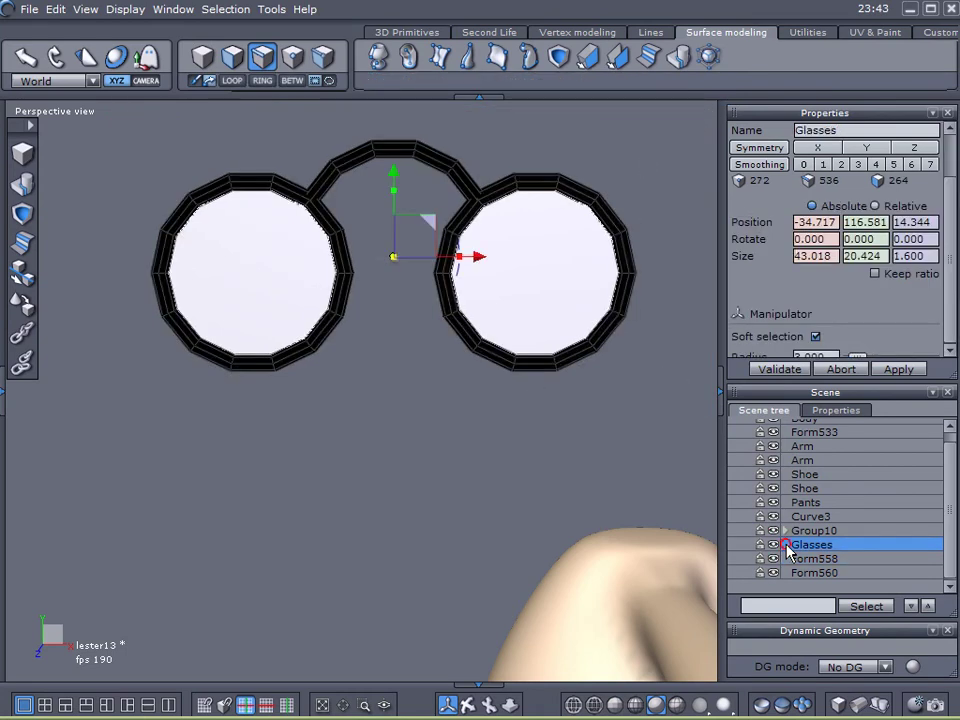
shift+click(785, 574)
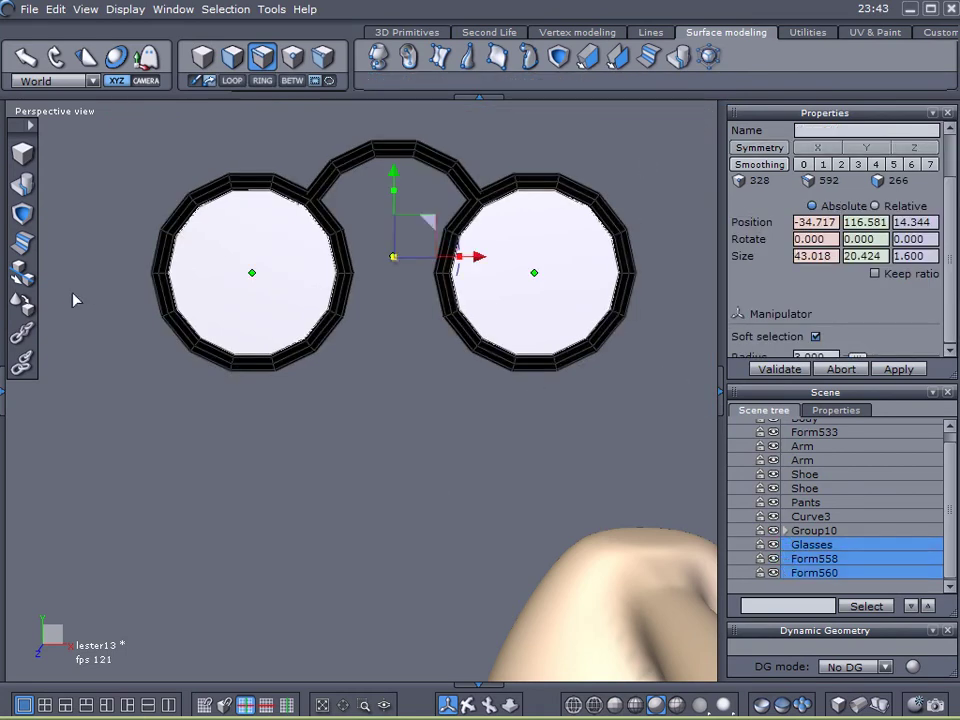
key(ctrl+g)
double_click(848, 133)
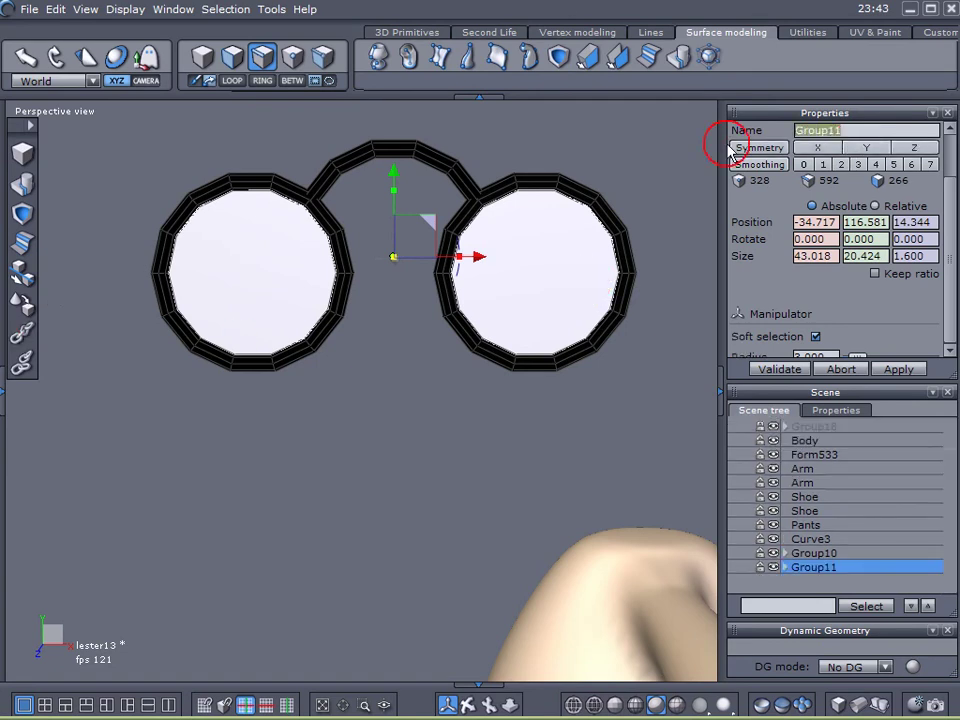
text(Glasse)
key(Return)
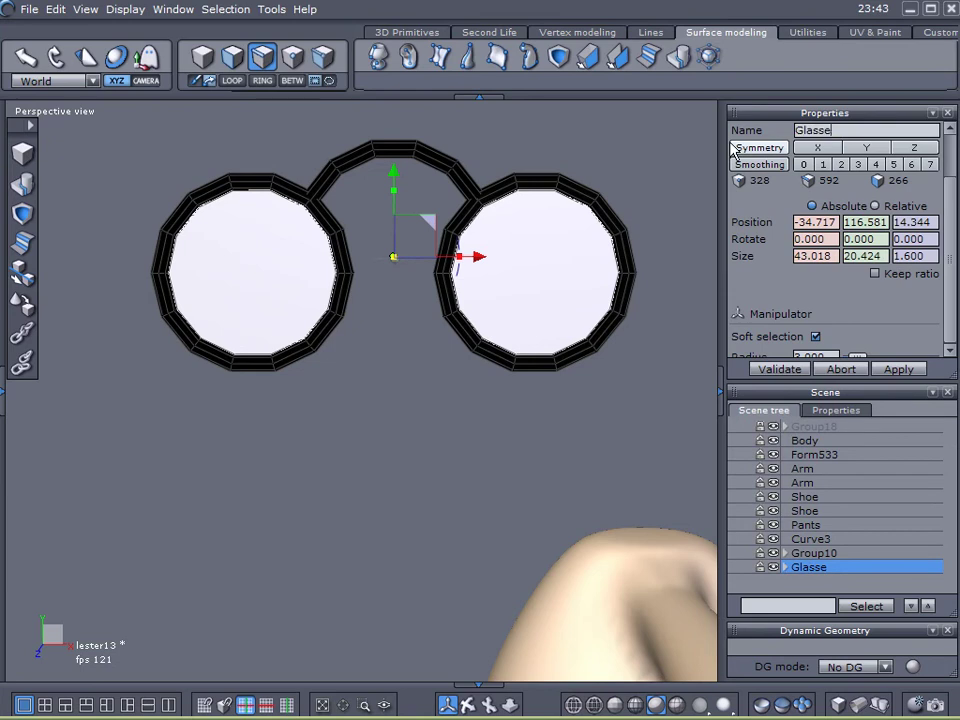
key(Return)
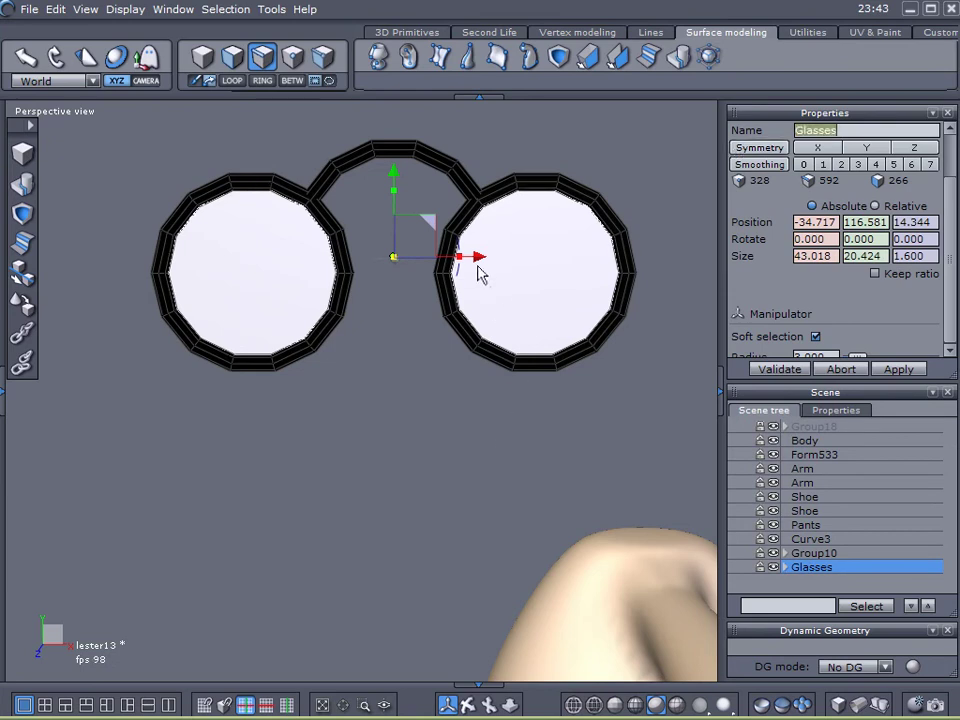
Step: Move the glasses group down and forward in front of the character's nose, to about X -9.7, Y 78.5, Z 80
right_drag(509, 363, 460, 344)
middle_drag(503, 379, 389, 321)
drag(281, 150, 563, 574)
right_drag(429, 525, 508, 338)
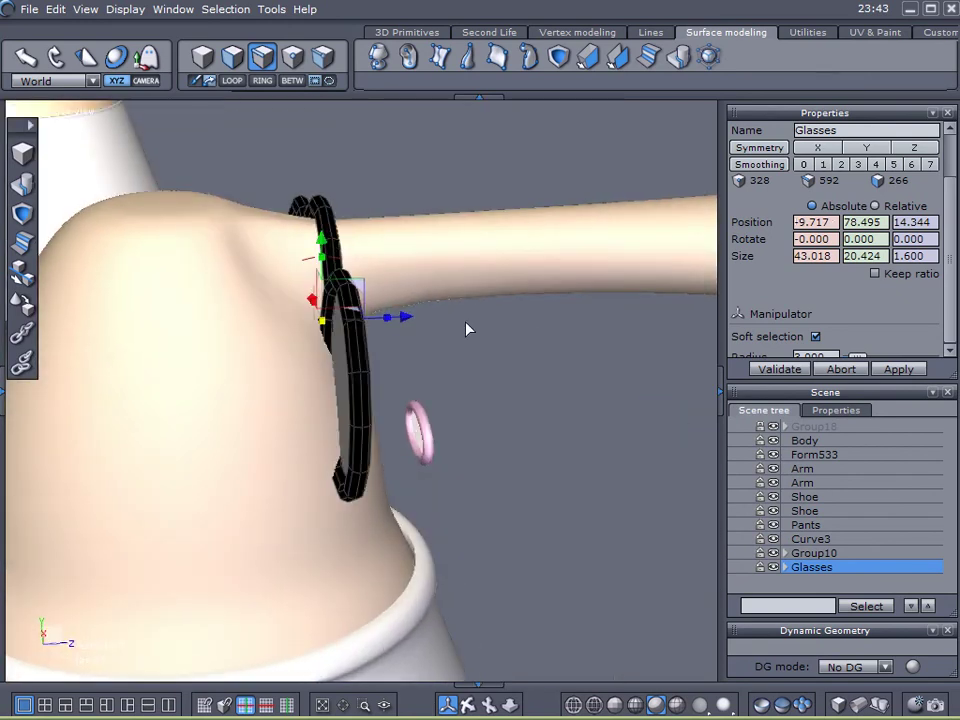
drag(408, 318, 690, 315)
right_drag(690, 315, 222, 375)
drag(222, 370, 654, 356)
right_drag(654, 356, 476, 422)
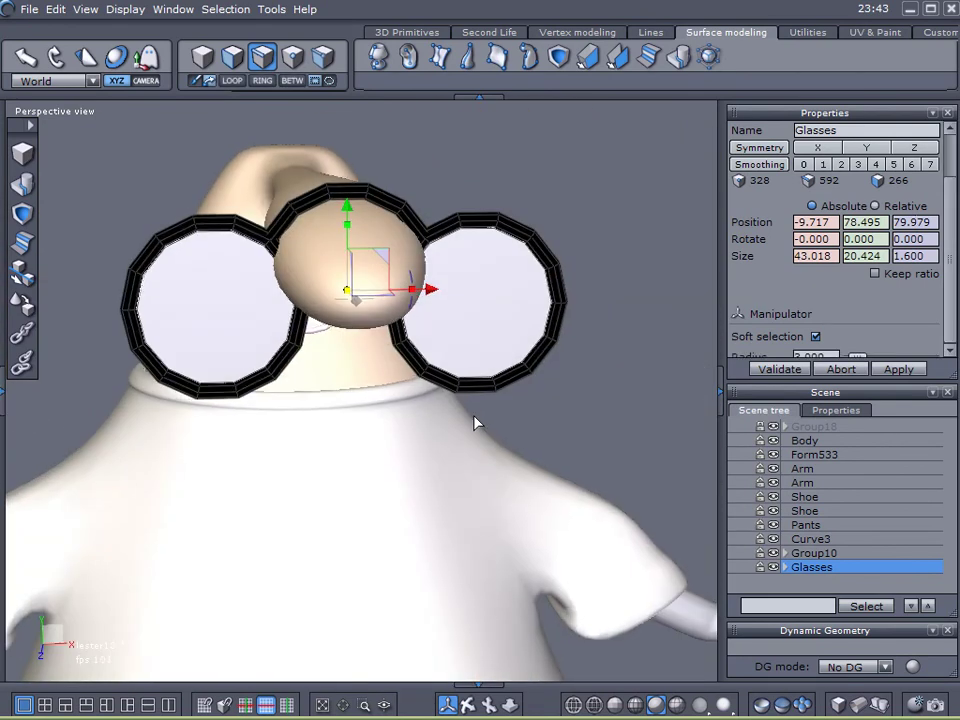
Step: Scale the glasses group down uniformly to about 13.25 wide and 6.29 high, using a wireframe overlay to check it against the nose
click(677, 702)
scroll(346, 203, up, 5)
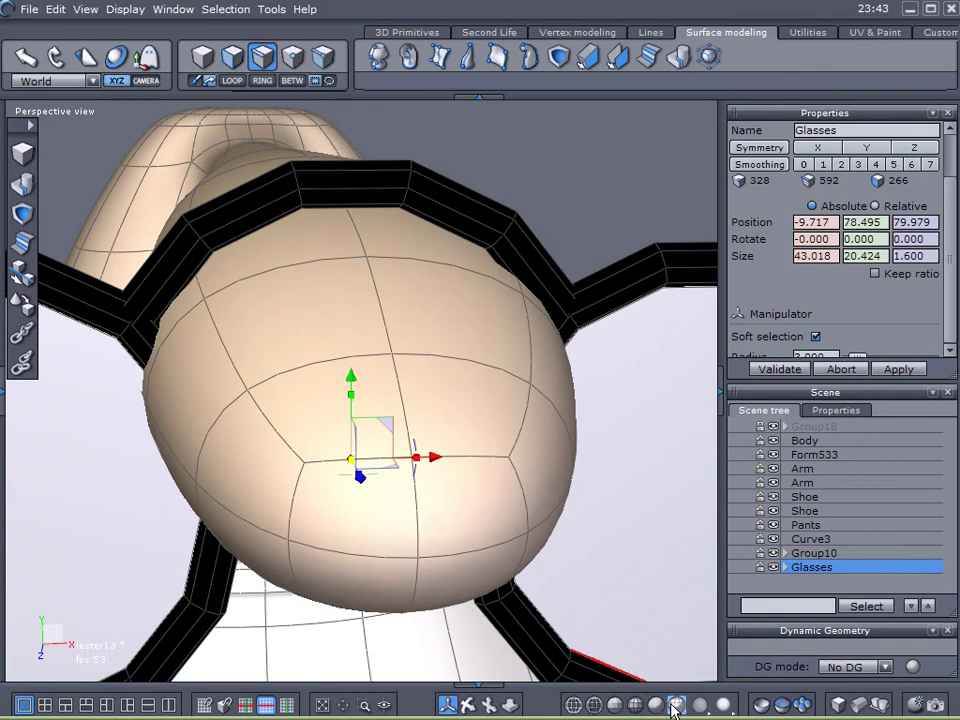
right_drag(514, 418, 483, 400)
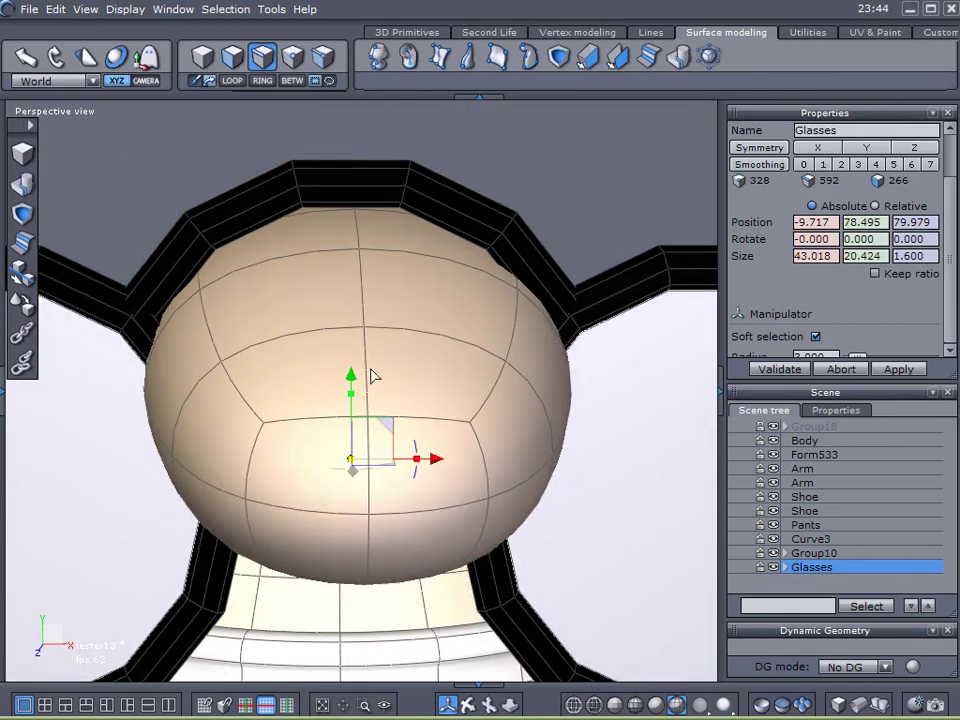
drag(360, 230, 354, 248)
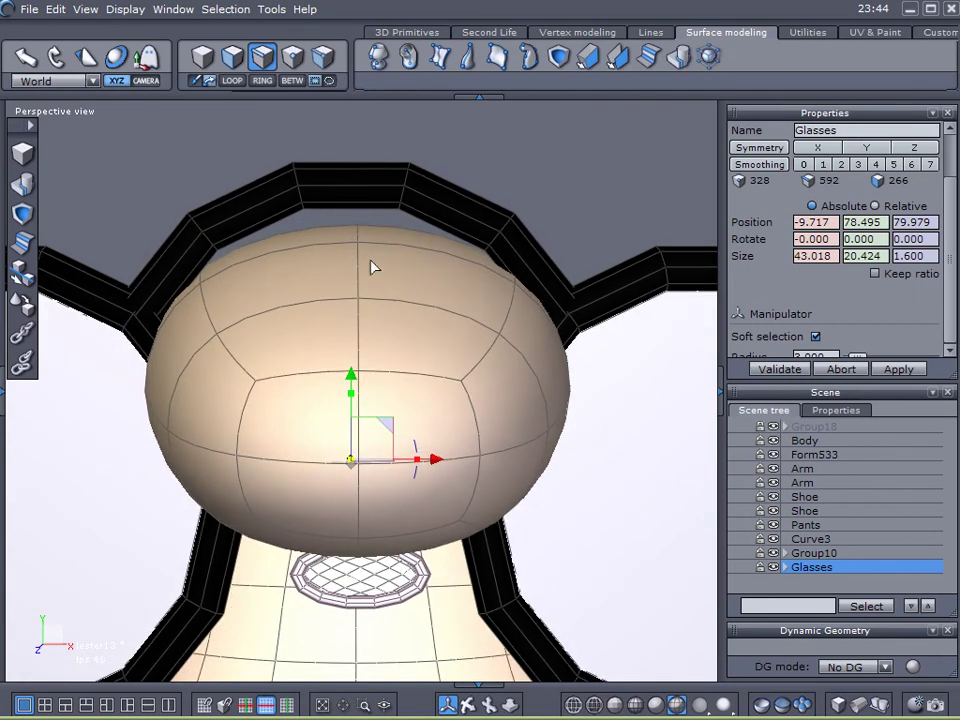
drag(350, 460, 208, 460)
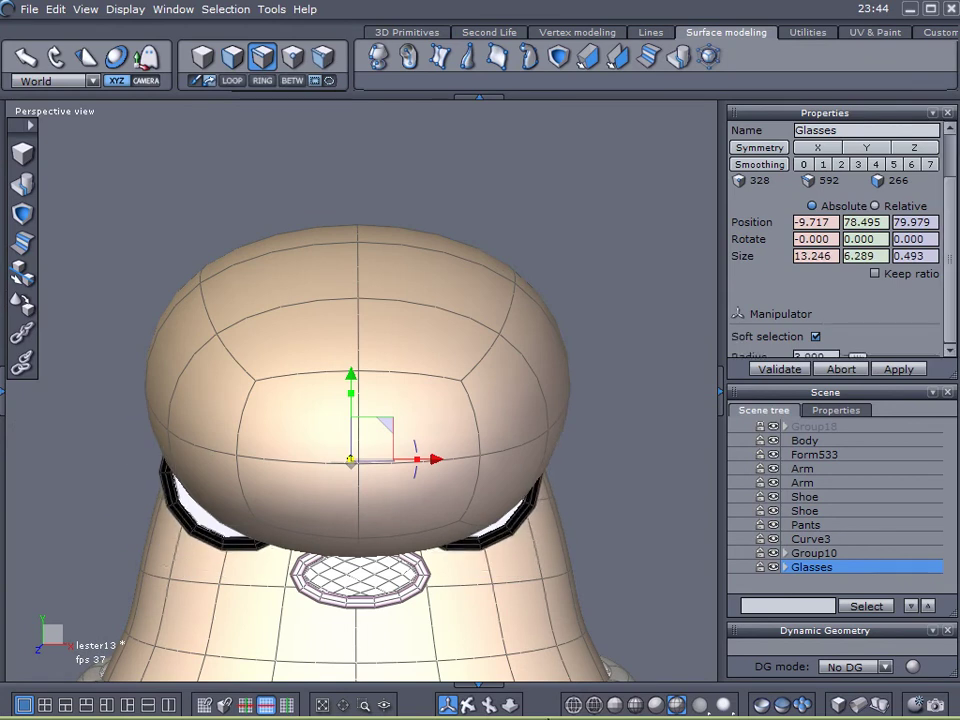
click(655, 707)
Step: Raise the glasses group to the upper part of the nose, at about Y 88.8
mouse_move(349, 381)
mouse_down()
mouse_move(348, 108)
mouse_move(332, 90)
mouse_move(333, 98)
mouse_up()
middle_drag(350, 220, 377, 305)
drag(390, 152, 384, 126)
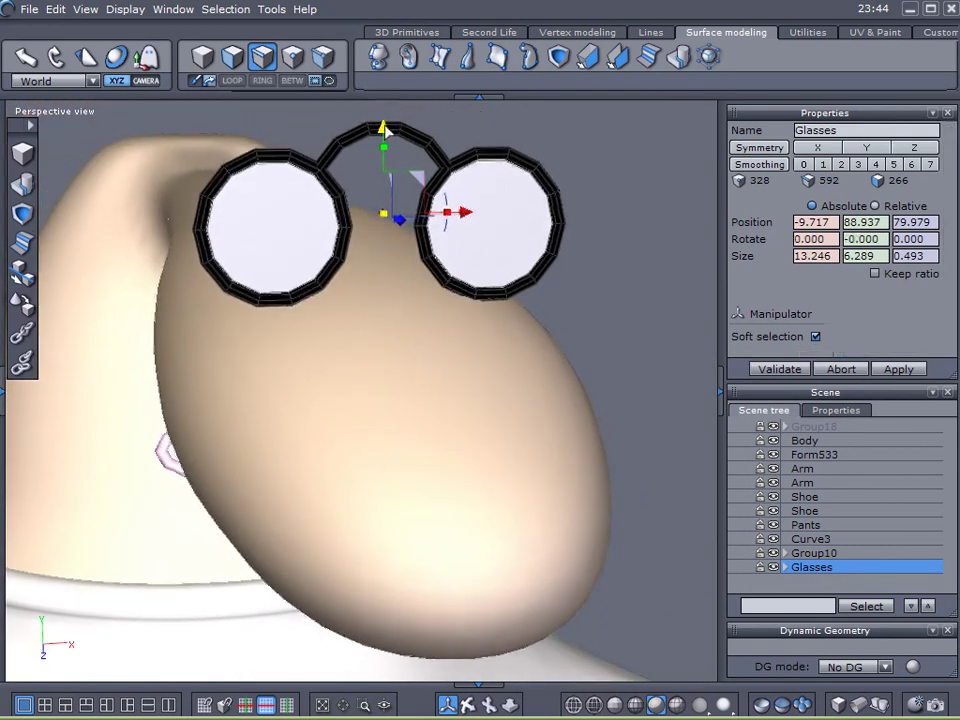
middle_drag(497, 321, 452, 466)
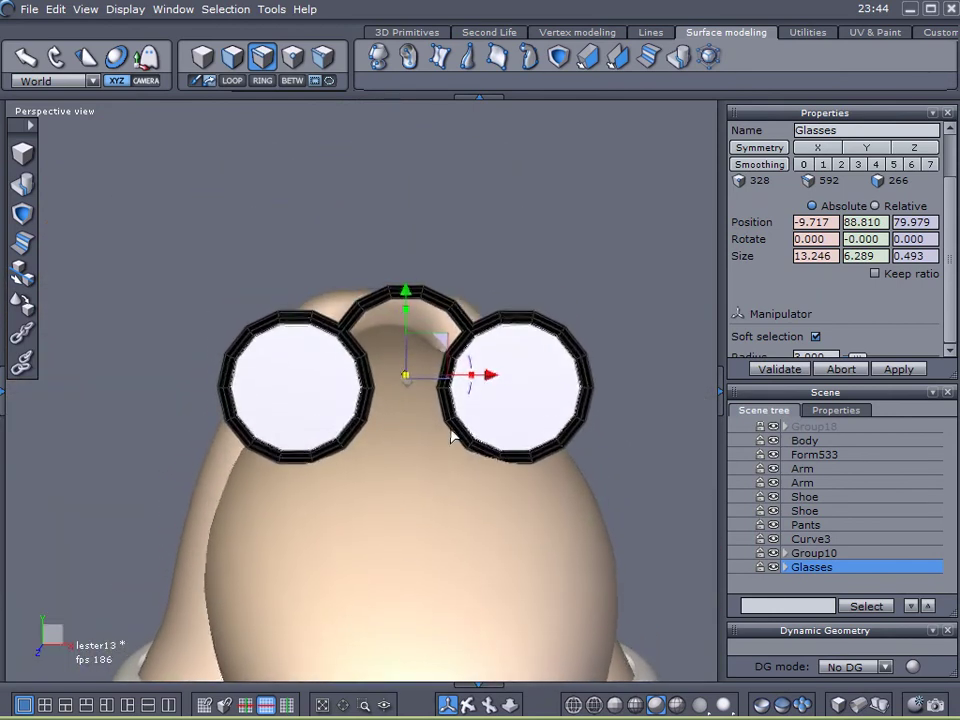
Step: Draw a circle from its basis above the glasses with a radius of about 2.4 and validate it
click(646, 33)
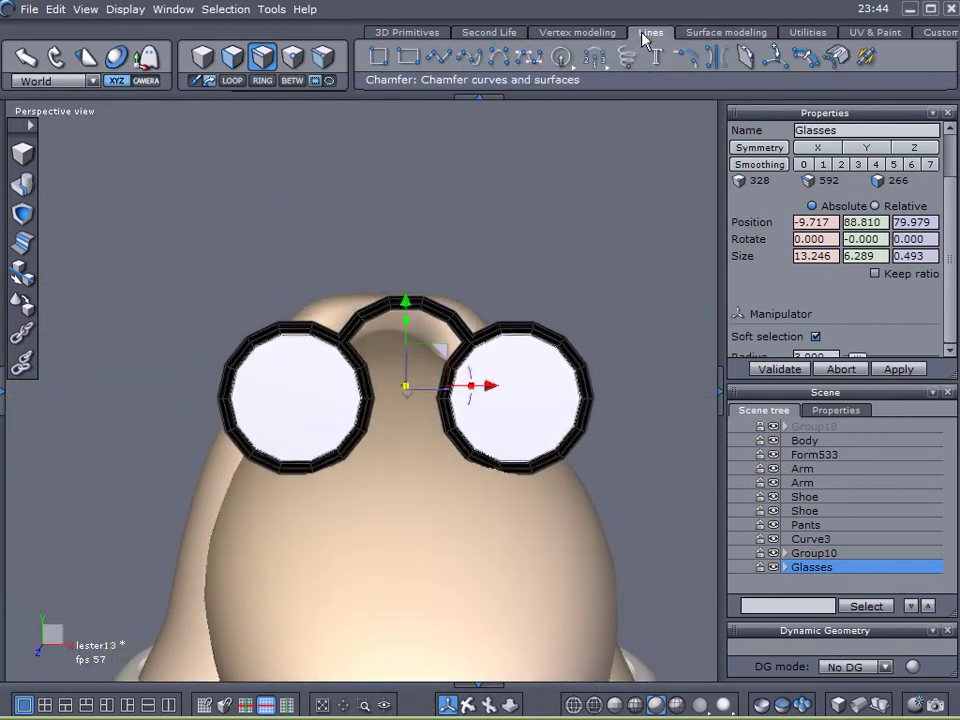
click(562, 57)
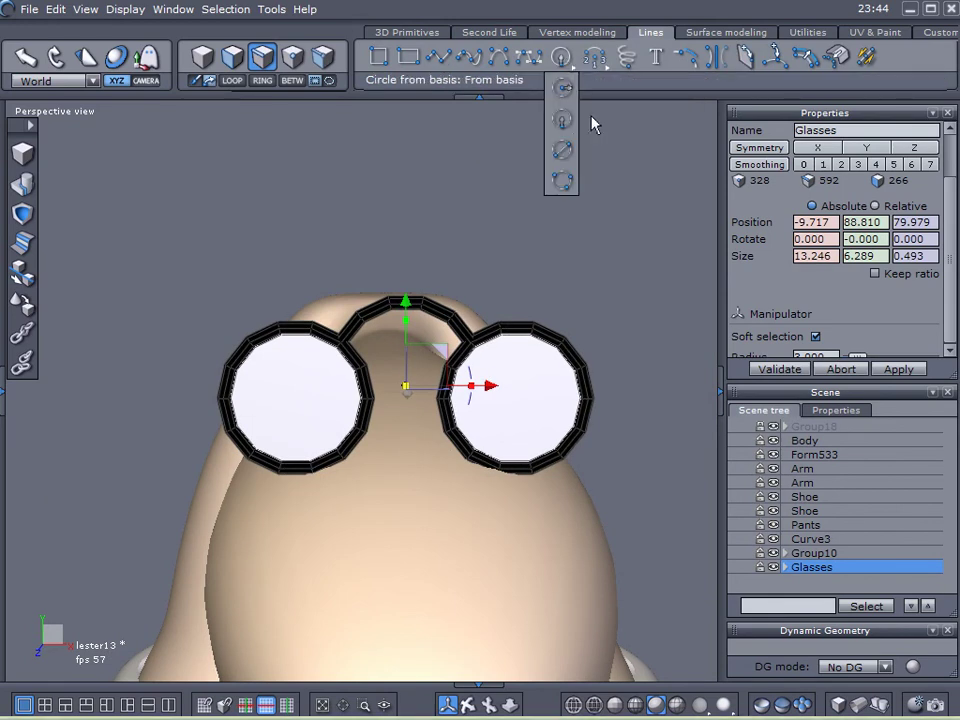
click(564, 120)
click(362, 166)
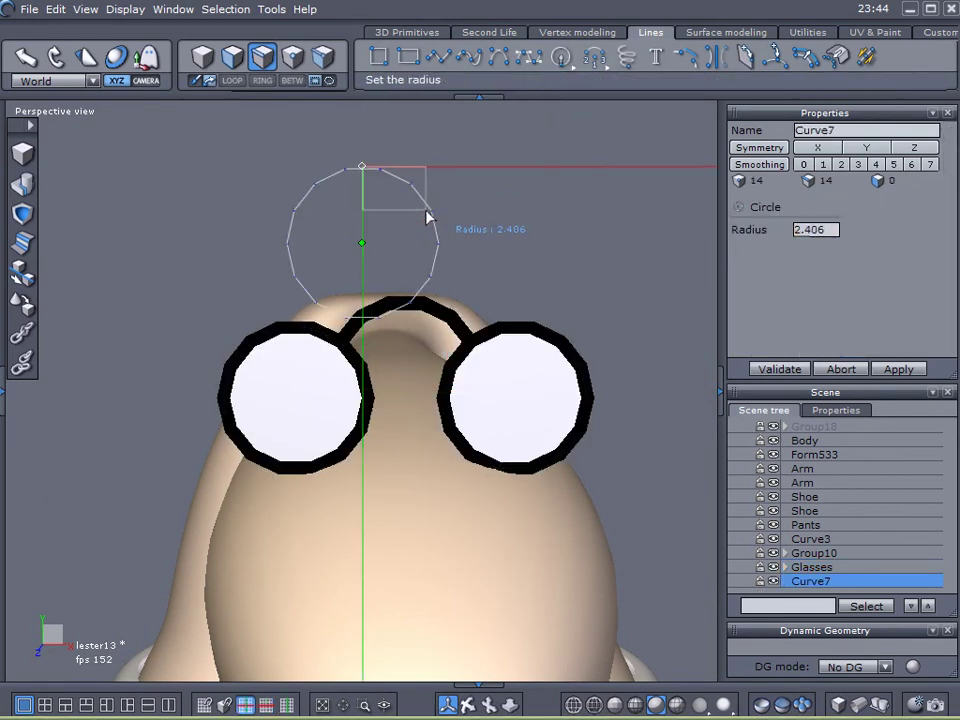
click(430, 214)
click(795, 369)
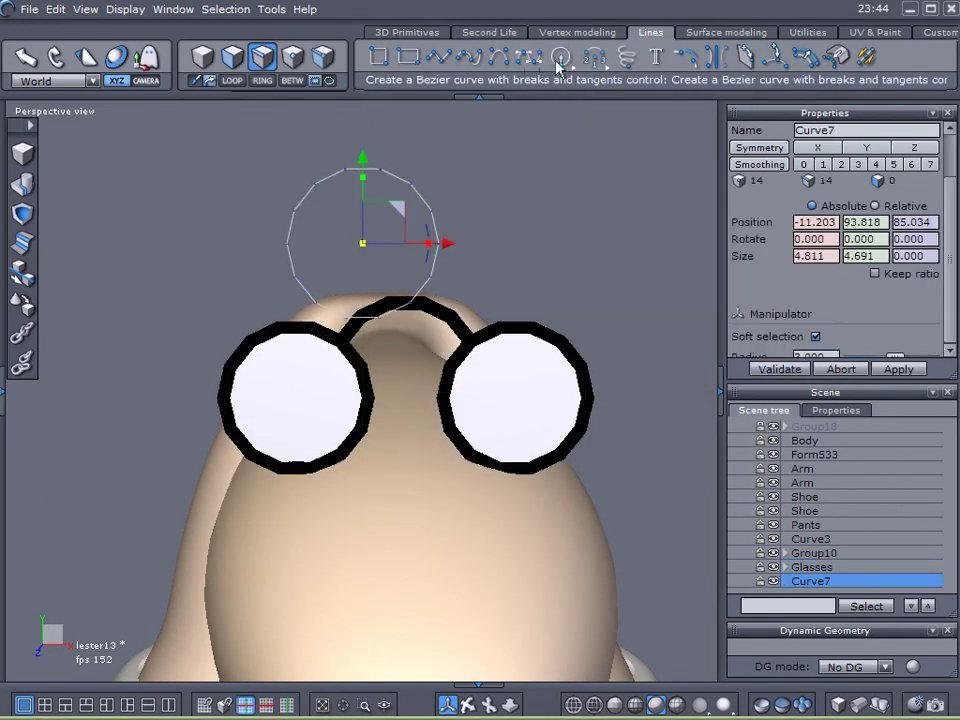
Step: Delete the circle's lower points and its left end point to leave an eyebrow arc, and move it above the right lens
mouse_move(315, 197)
middle_down()
mouse_move(336, 201)
mouse_move(313, 176)
middle_up()
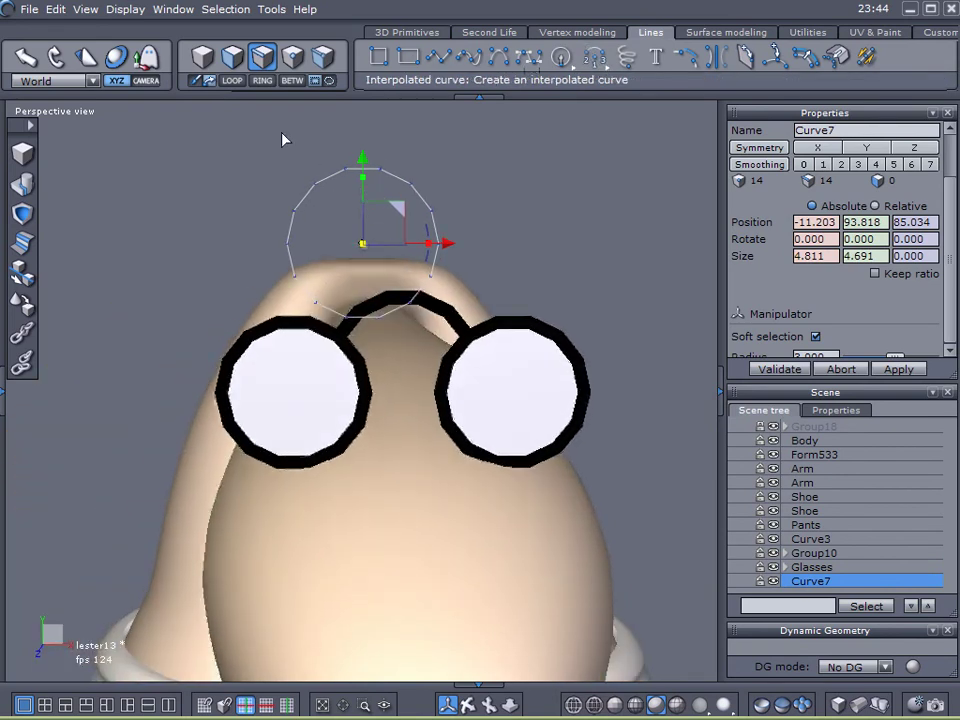
click(292, 57)
middle_drag(272, 290, 265, 307)
drag(225, 362, 478, 223)
key(Delete)
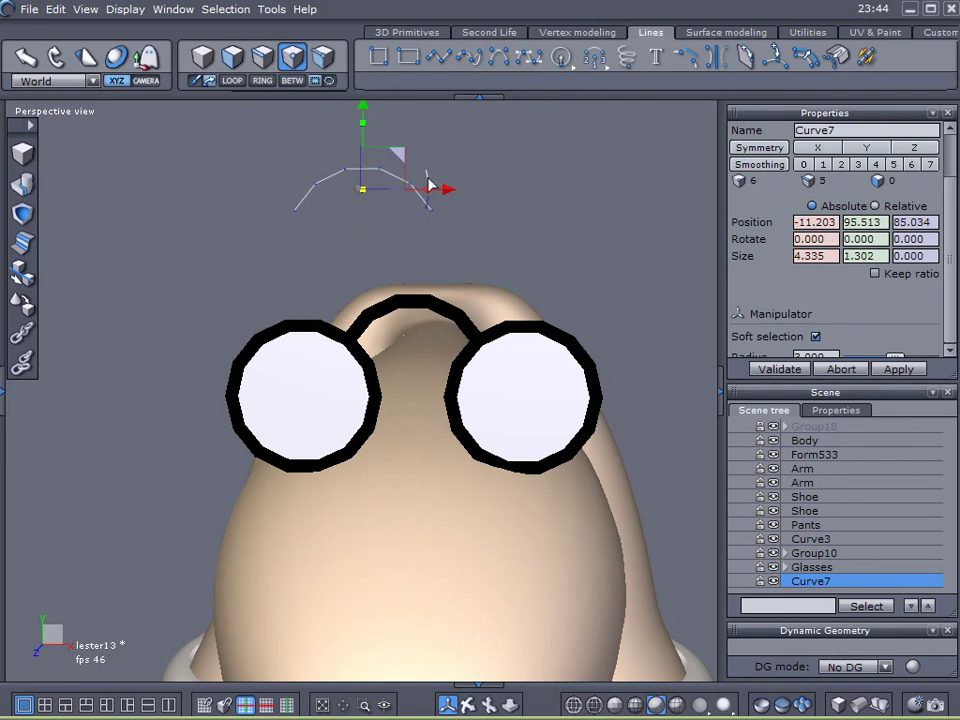
click(296, 209)
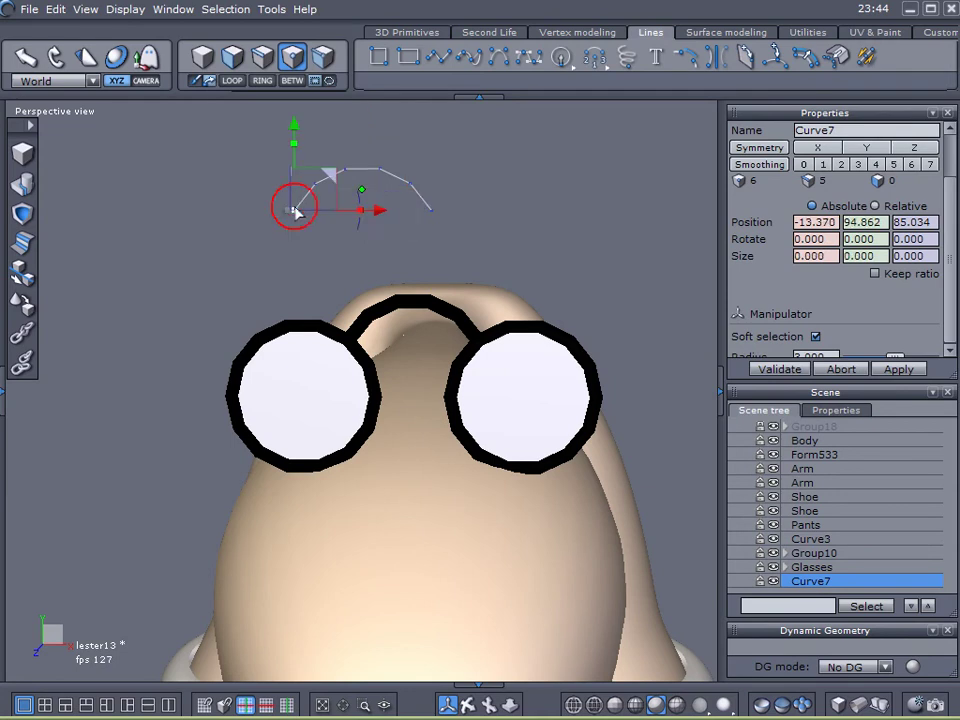
key(Delete)
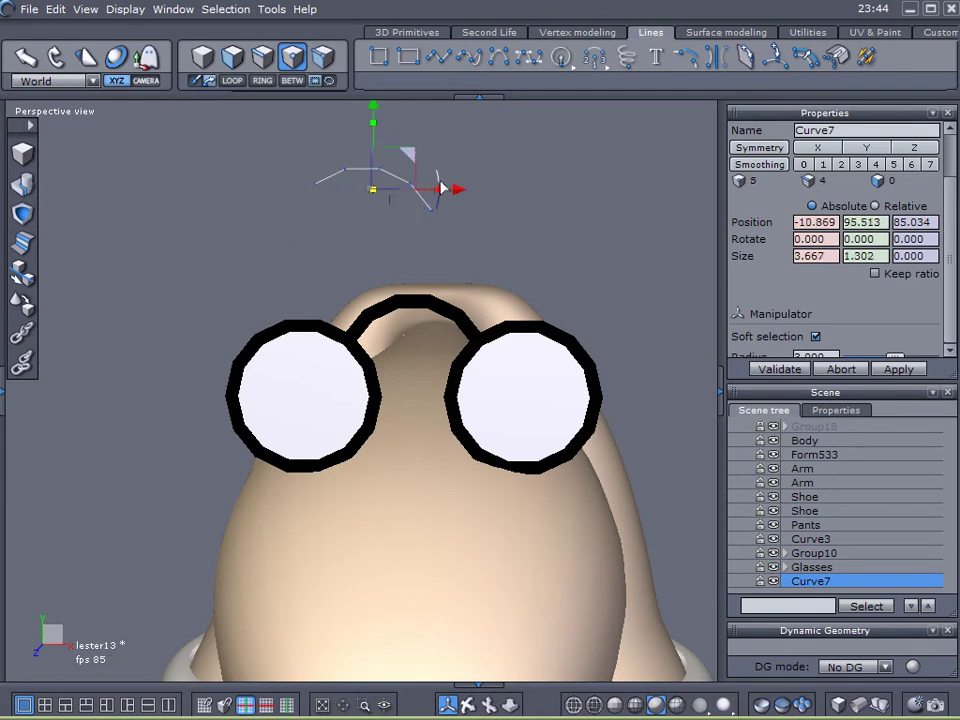
drag(407, 151, 585, 242)
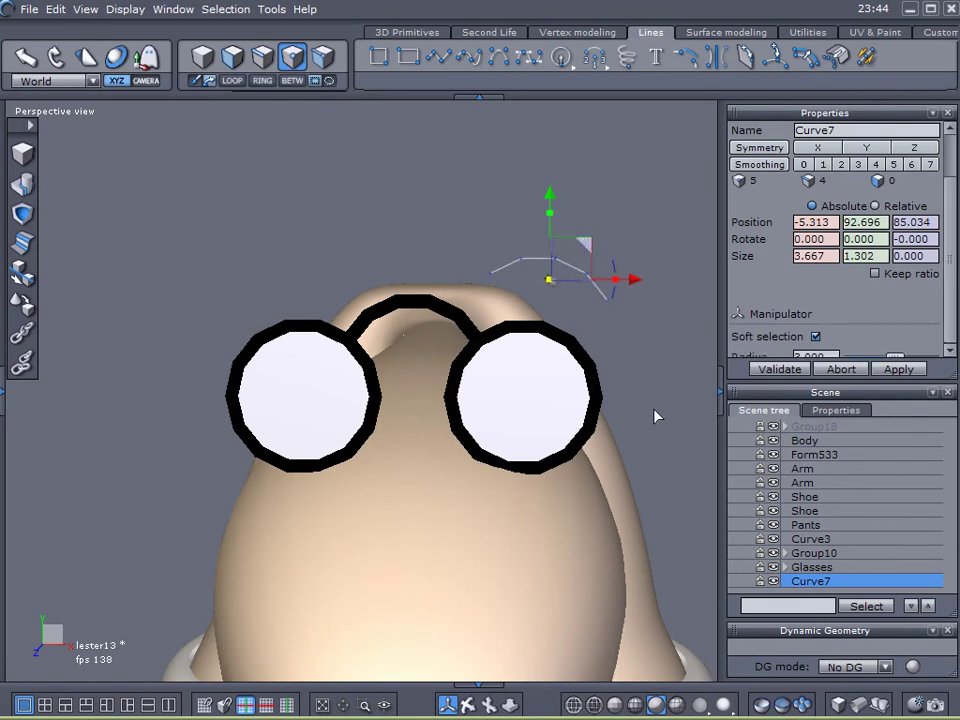
Step: Thicken the eyebrow arc into a tube with a thickness value of 0.930 and 6 points
click(705, 33)
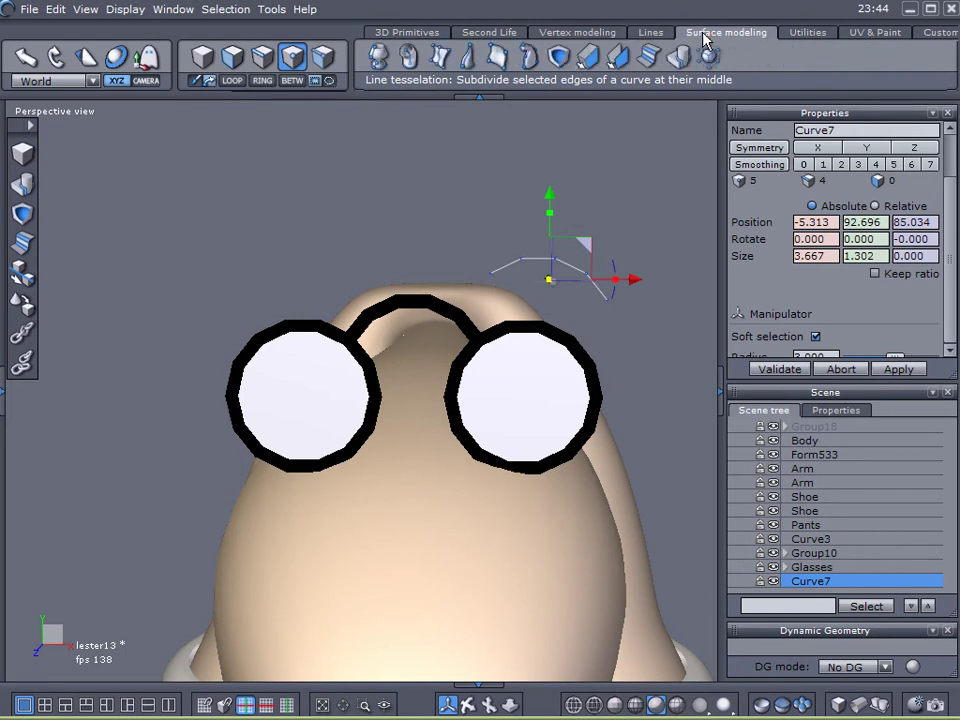
click(590, 57)
drag(850, 231, 850, 205)
drag(824, 249, 825, 249)
right_drag(386, 411, 550, 166)
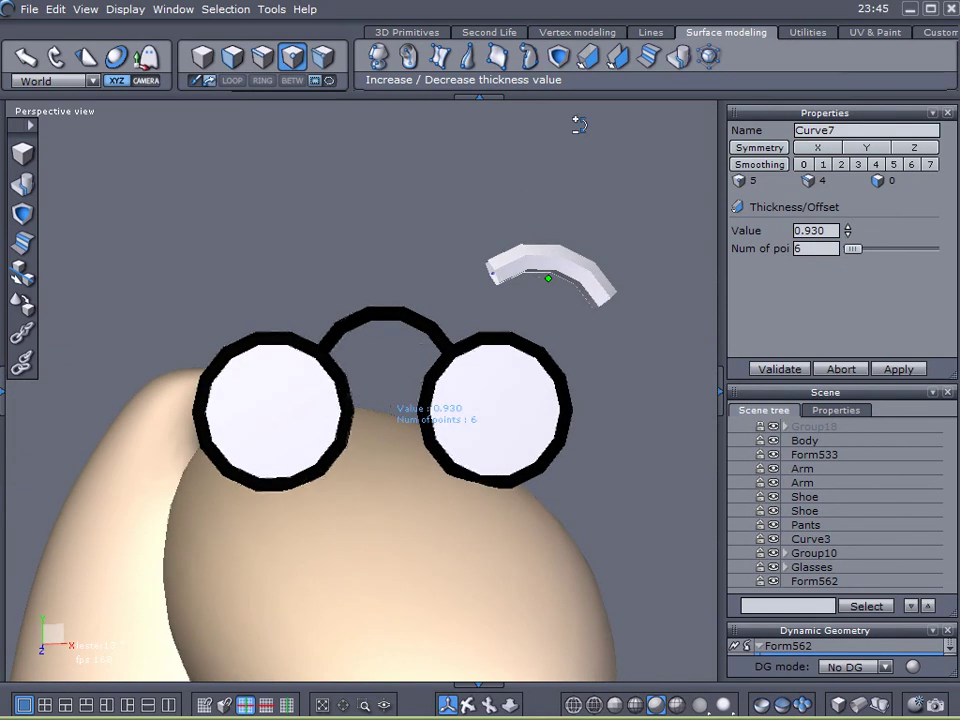
click(768, 368)
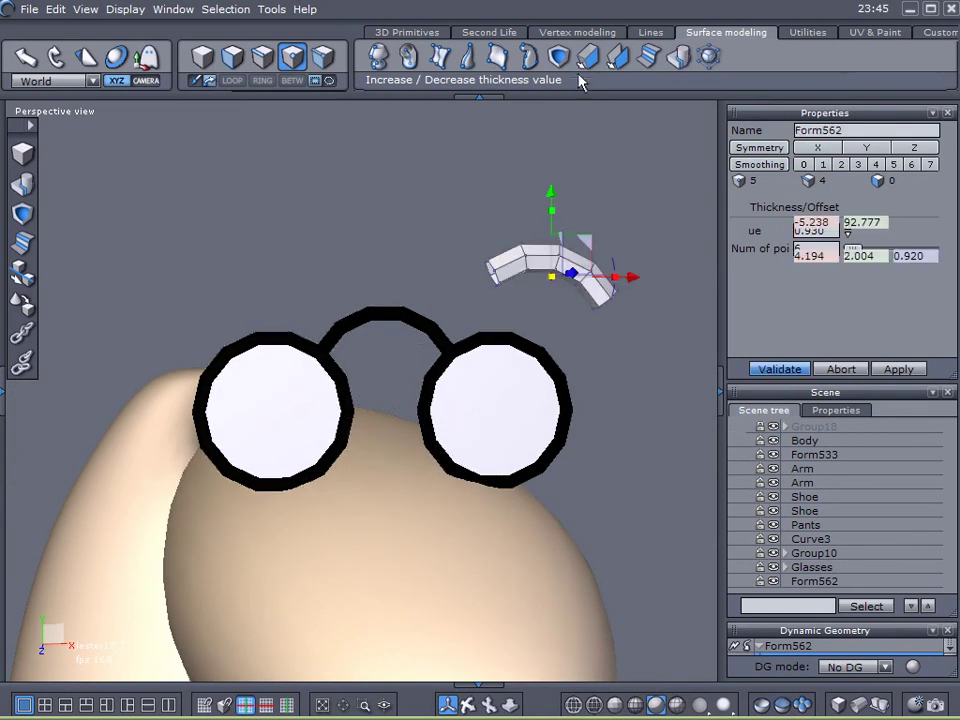
Step: Close the open ends of the eyebrow tube and apply smoothing level 1
click(568, 32)
click(563, 55)
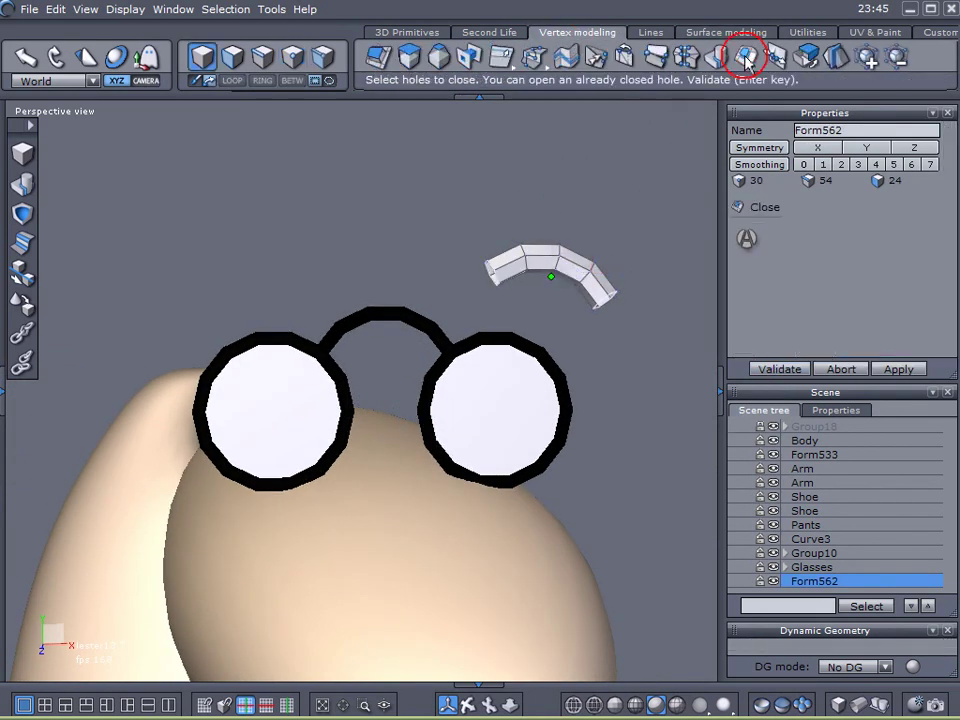
key(Return)
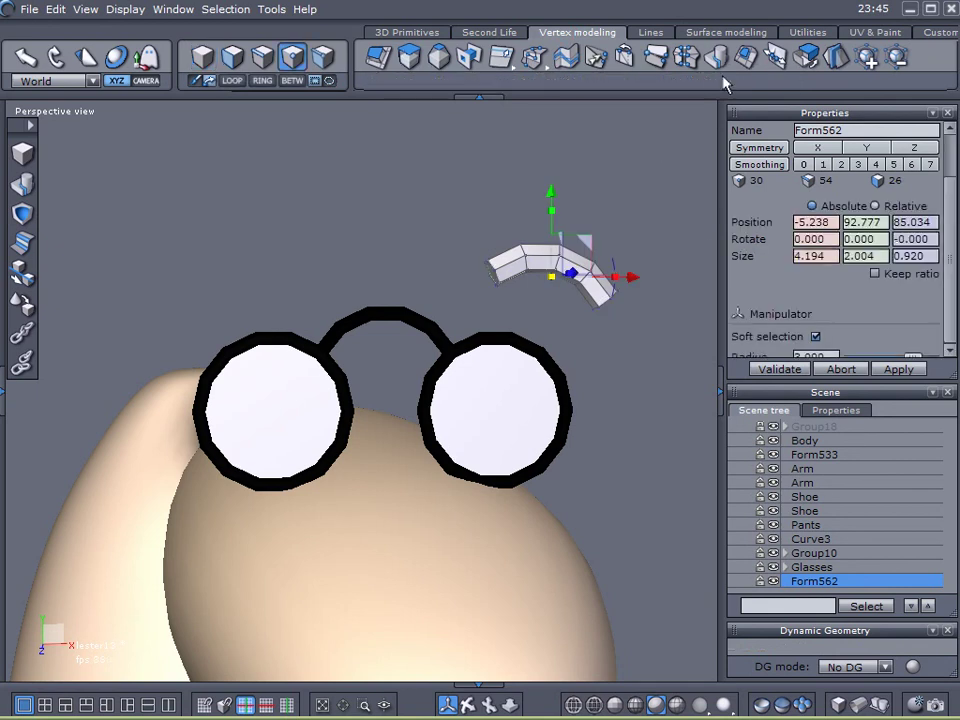
click(823, 164)
Step: Move the smoothed eyebrow back and down above the right lens, to about Y 91.9, Z 79.9
alt+drag(483, 376, 279, 331)
drag(390, 192, 390, 205)
alt+drag(495, 381, 615, 360)
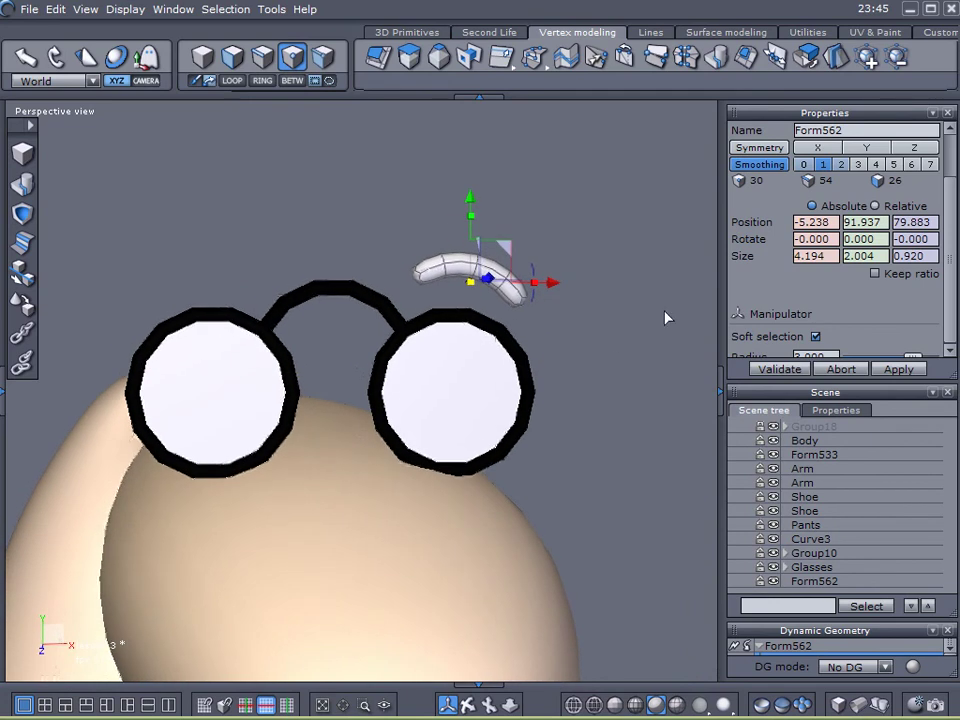
Step: Try to rename the eyebrow object as Eyebrow
text(Eyebrow)
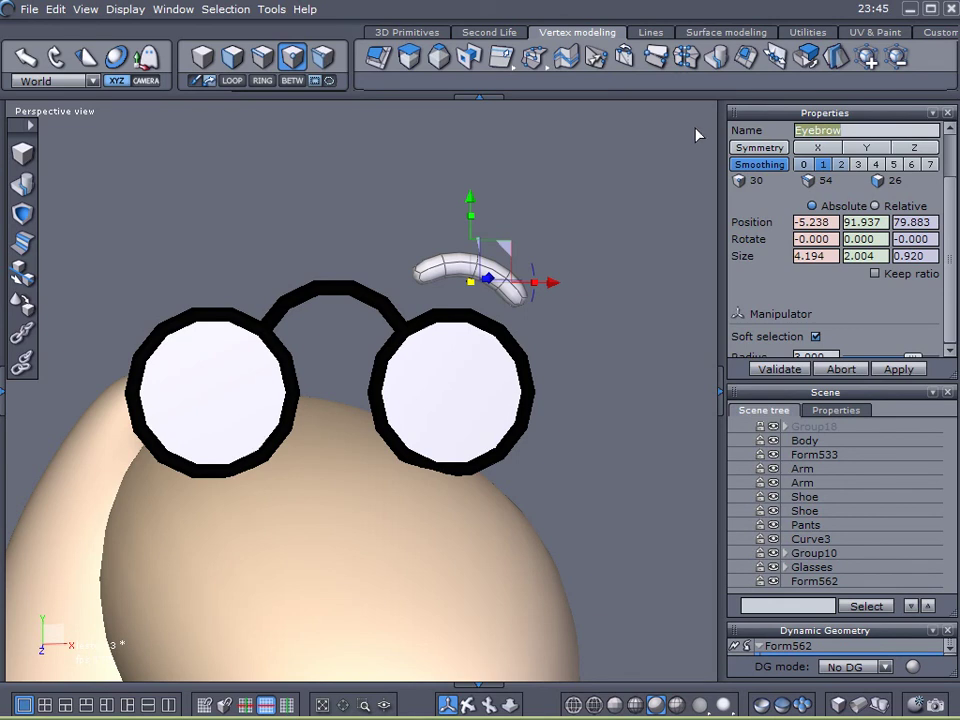
key(Return)
click(615, 270)
Step: Copy the eyebrow to above the left lens at about X -13.9, and turn the copy 180 degrees about the vertical axis
click(510, 287)
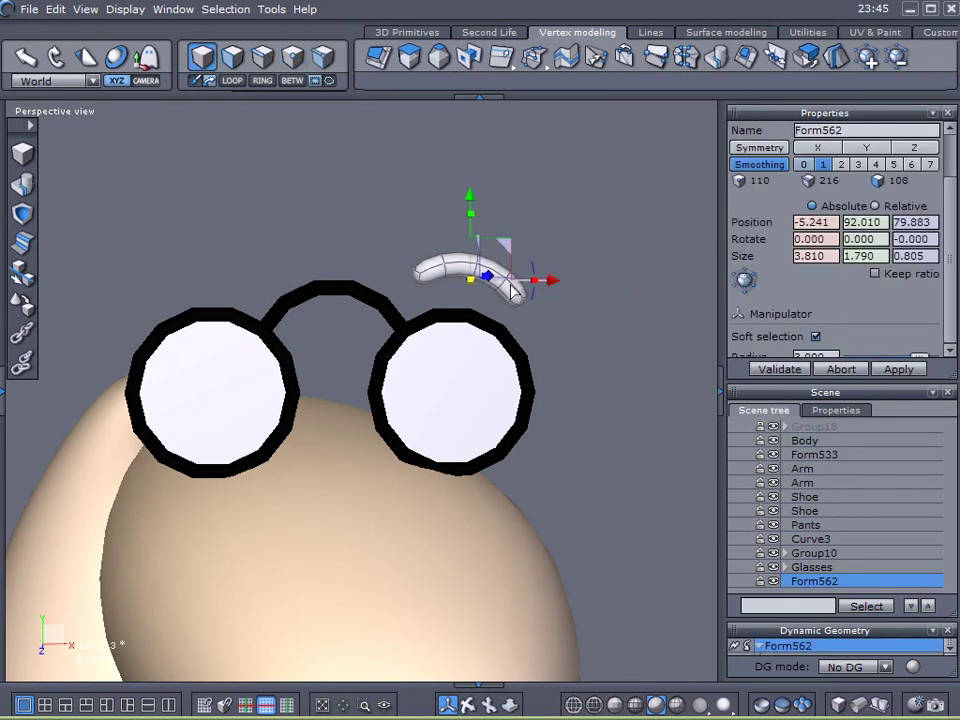
shift+drag(553, 280, 288, 283)
right_drag(199, 343, 490, 585)
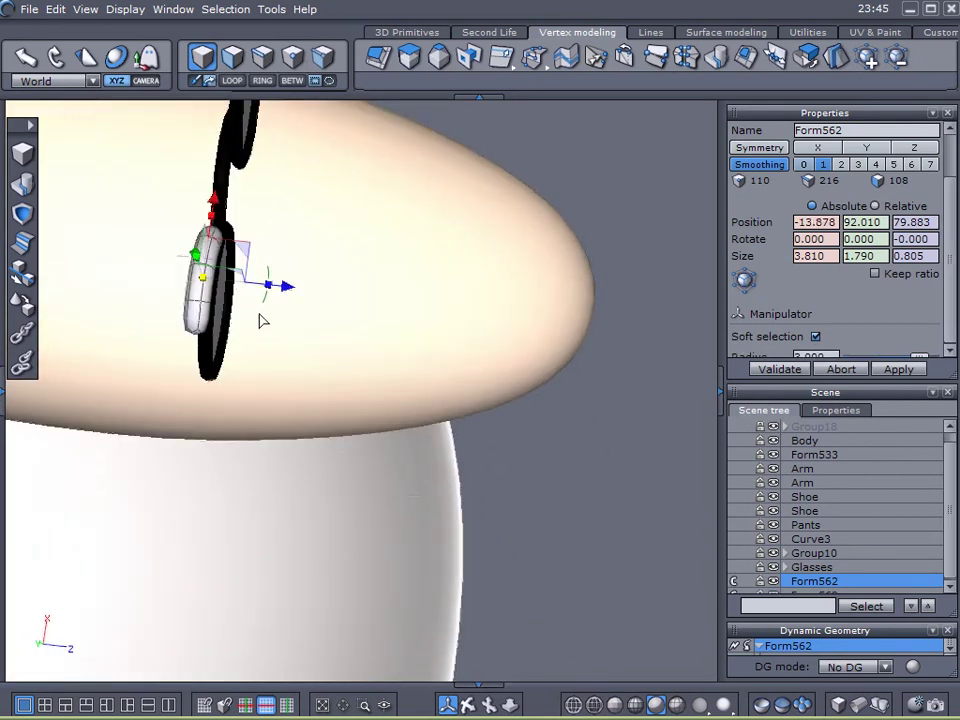
drag(265, 299, 130, 285)
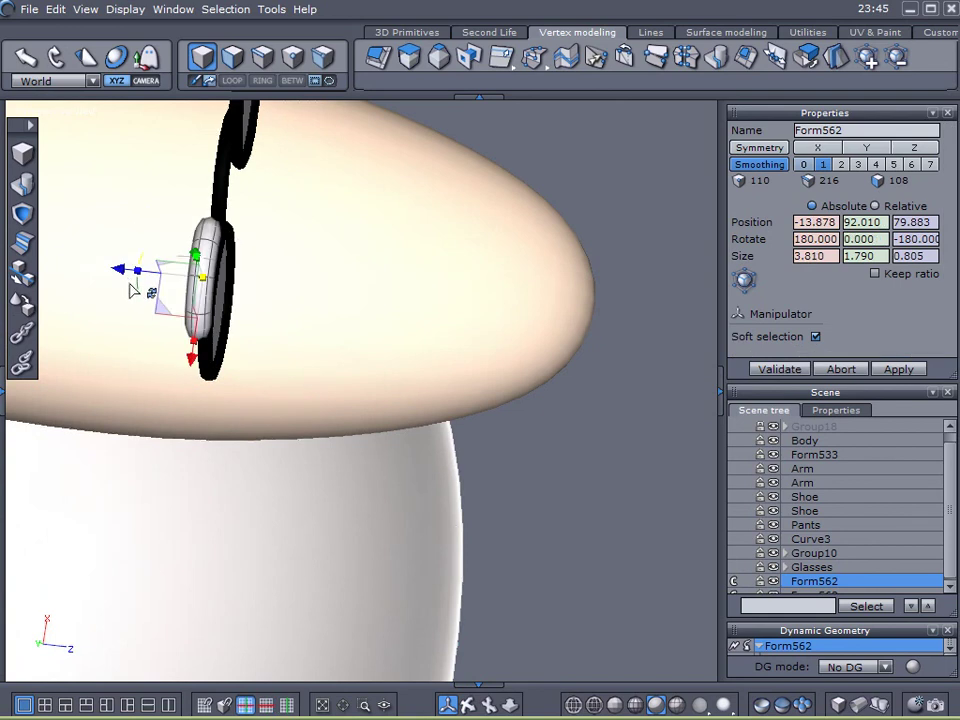
click(731, 588)
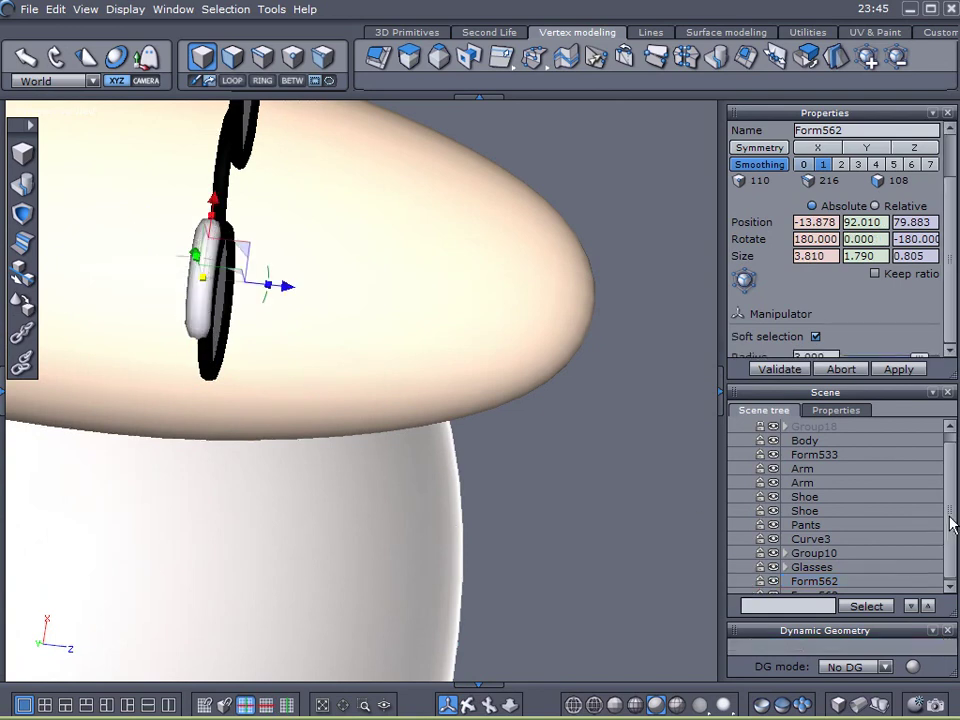
scroll(951, 566, down, 1)
right_drag(466, 428, 116, 206)
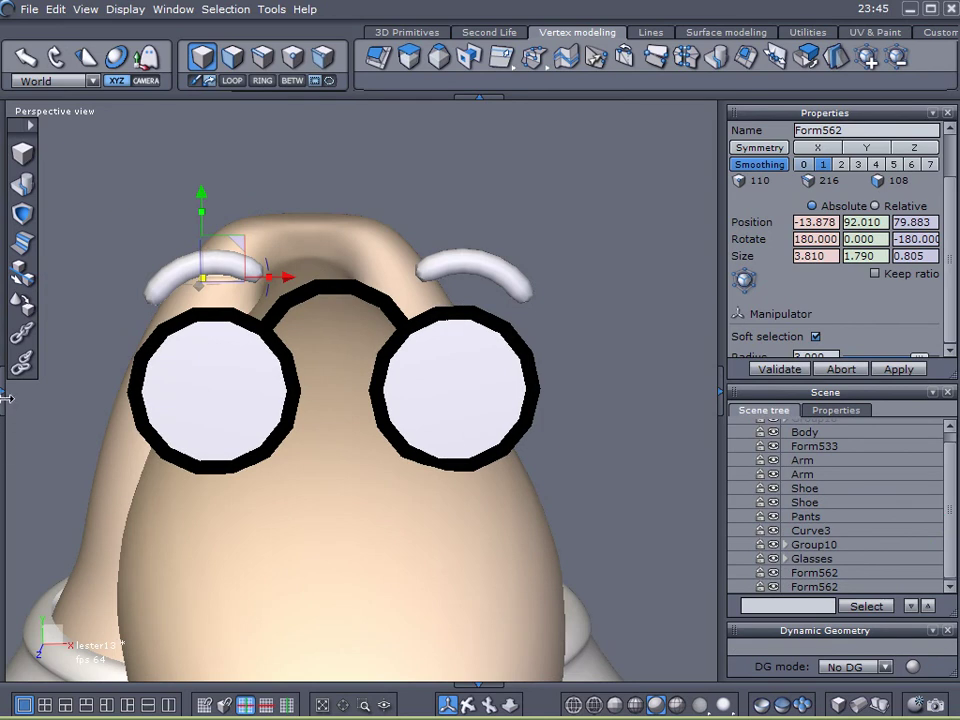
Step: Assign the existing black material46 to the eyebrow above the left lens
click(54, 407)
click(5, 398)
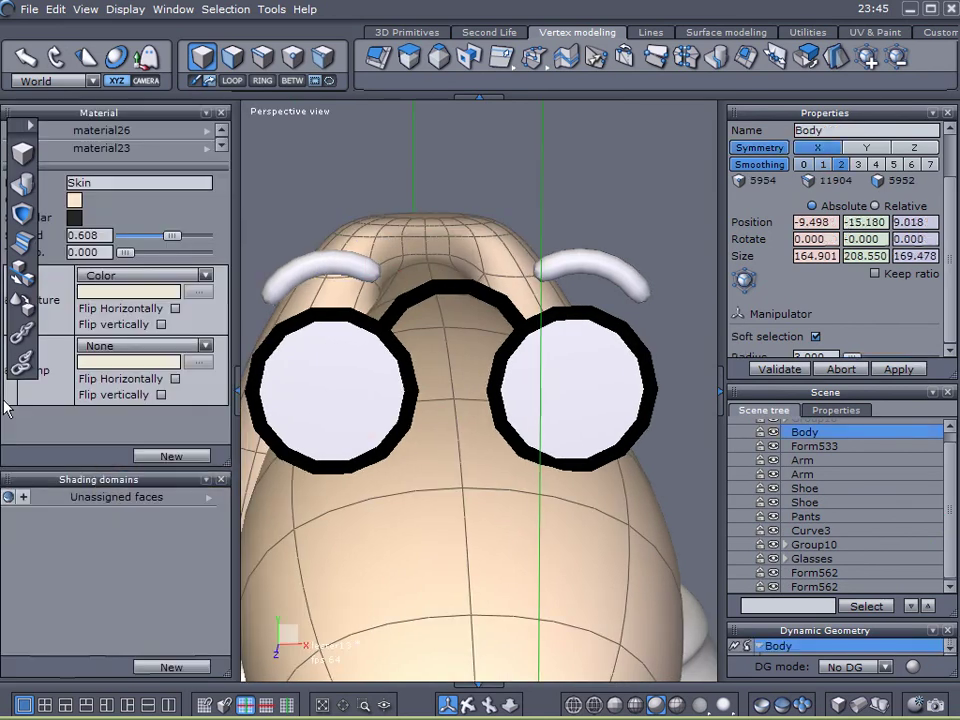
click(336, 251)
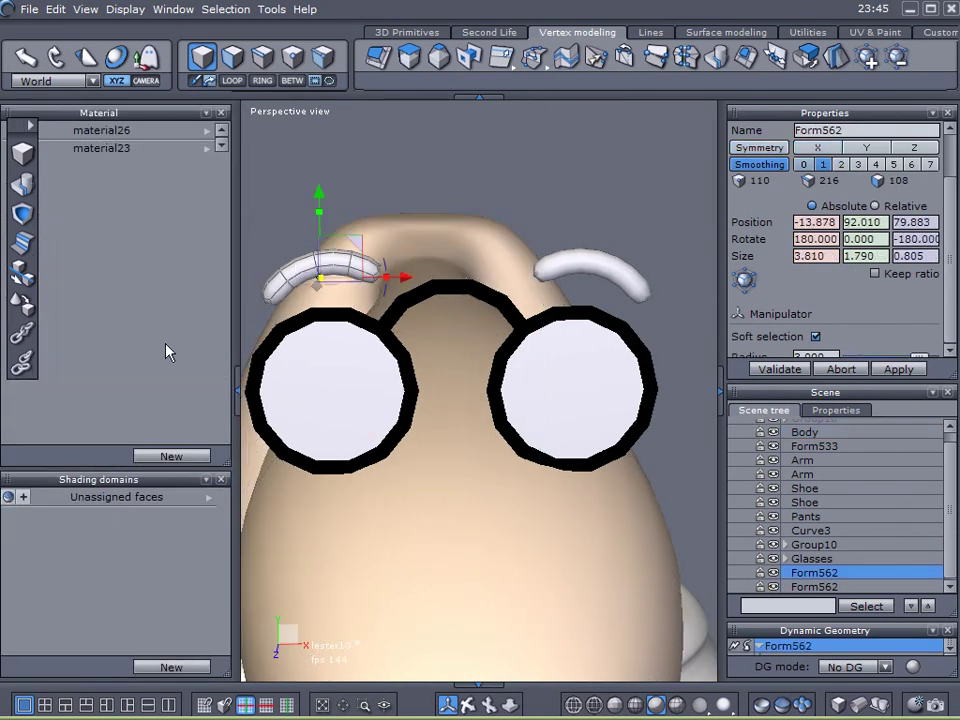
click(118, 152)
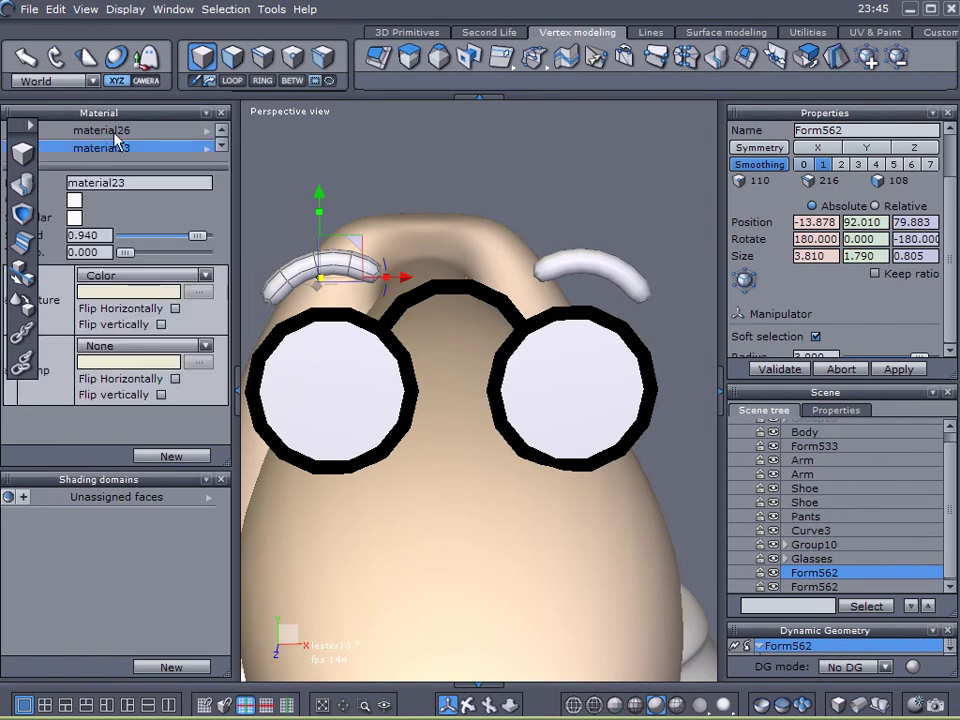
click(110, 131)
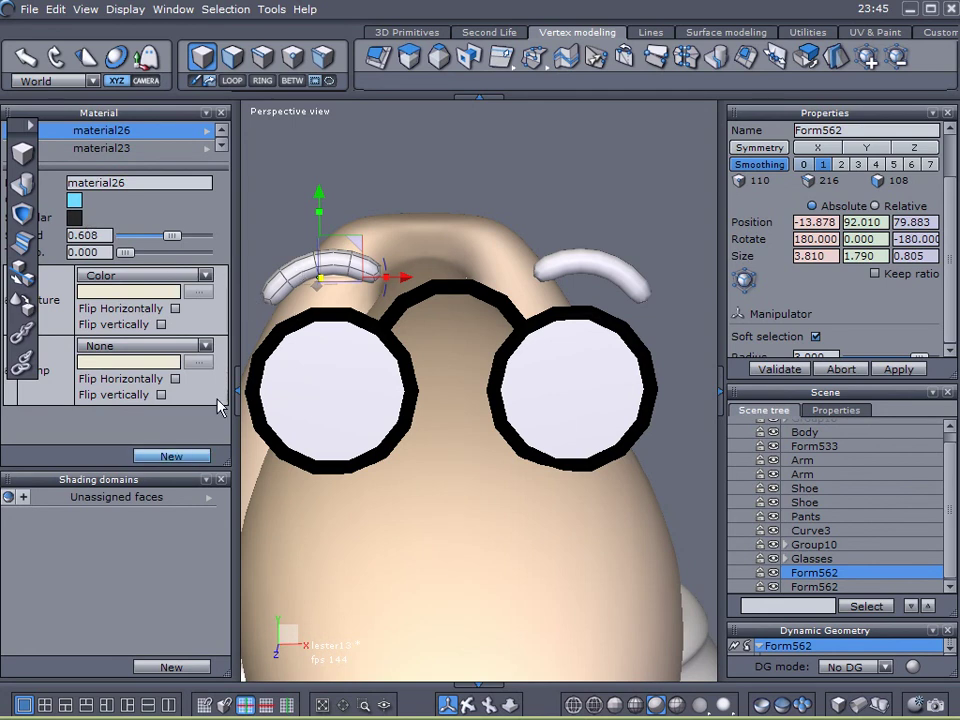
click(221, 147)
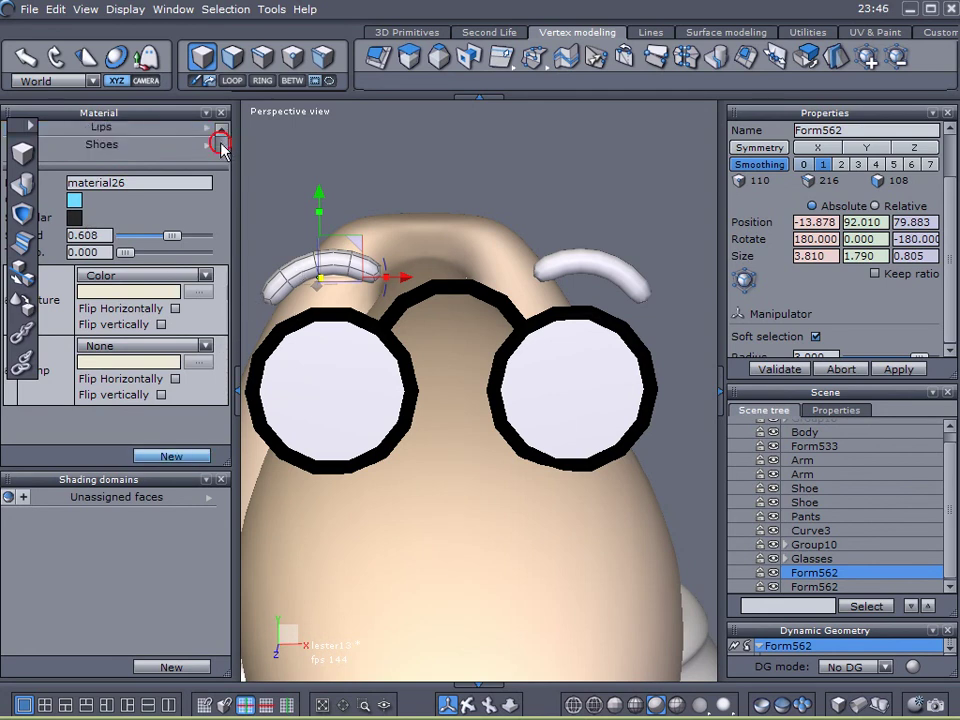
click(221, 147)
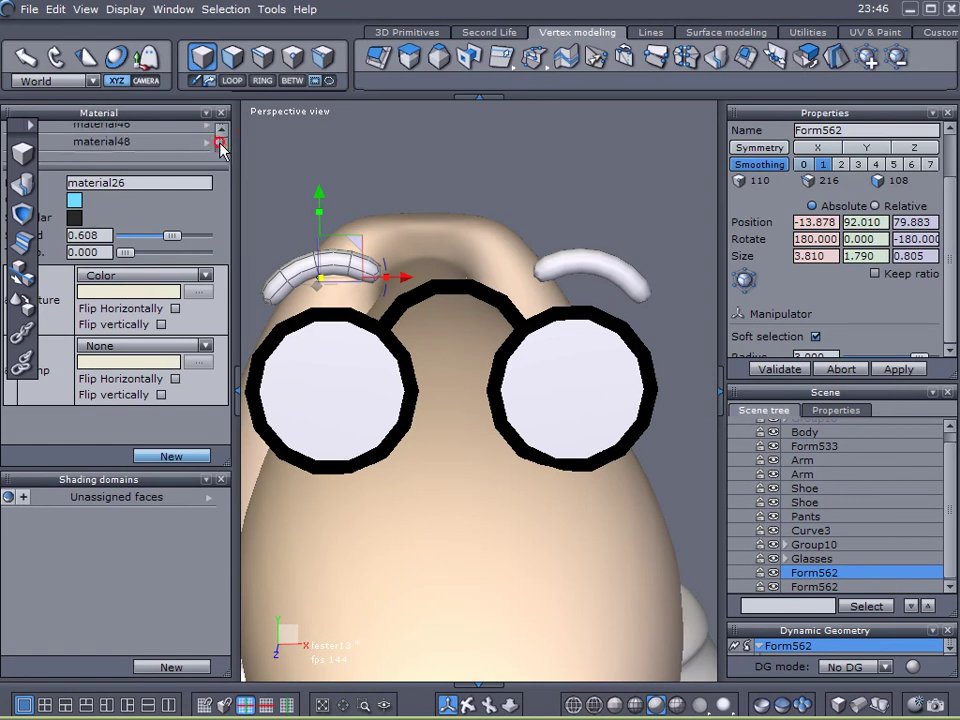
click(121, 145)
click(119, 126)
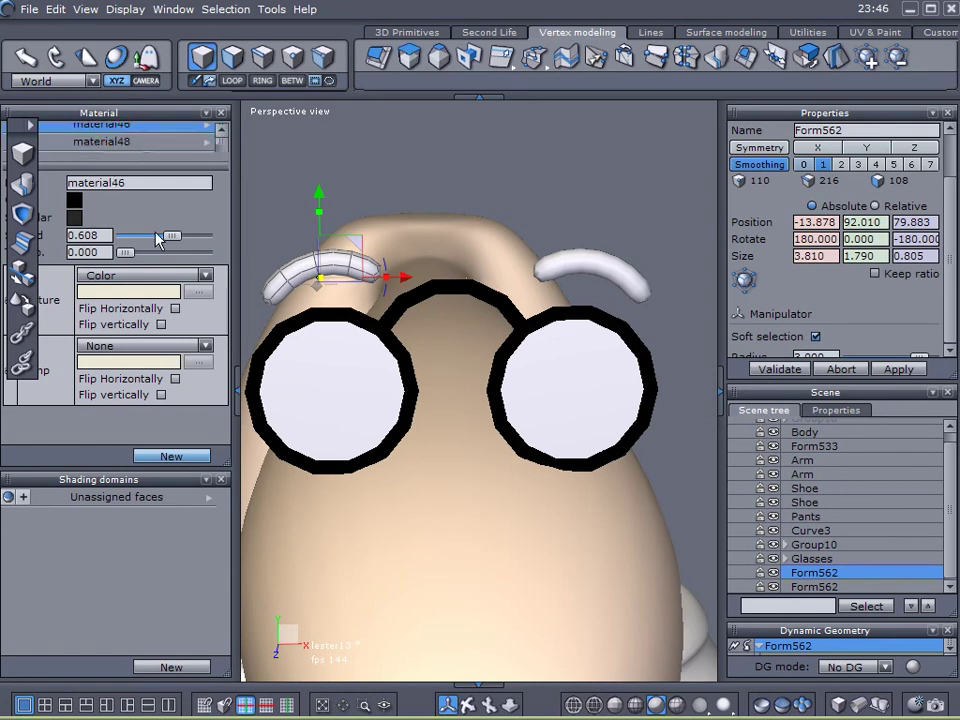
click(210, 131)
click(245, 125)
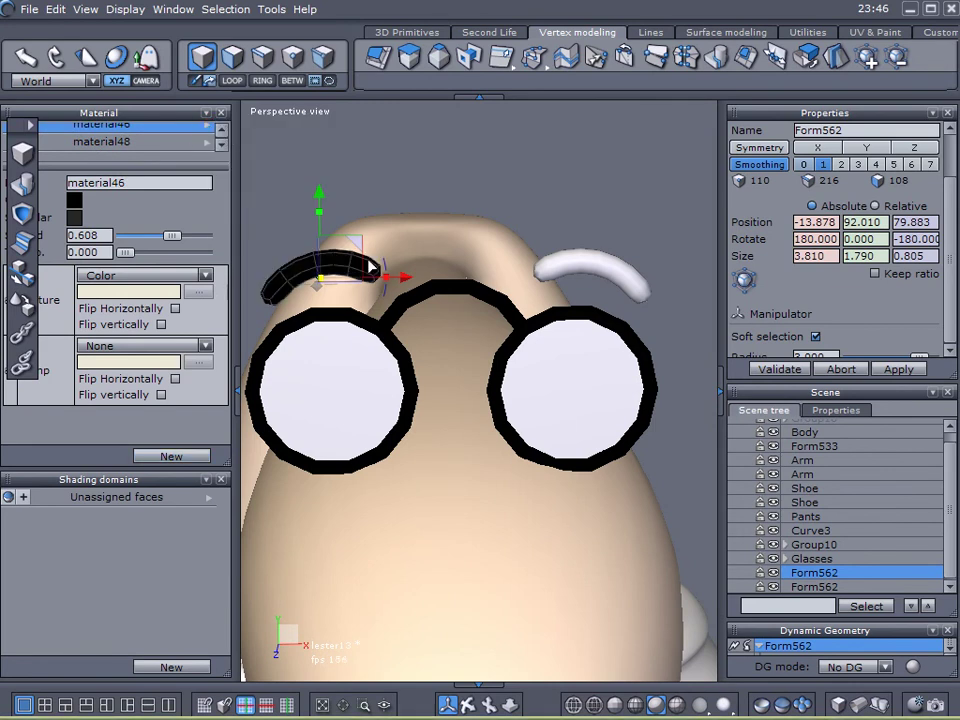
Step: Apply the black material46 to the eyebrow above the right lens as well
click(589, 268)
click(207, 133)
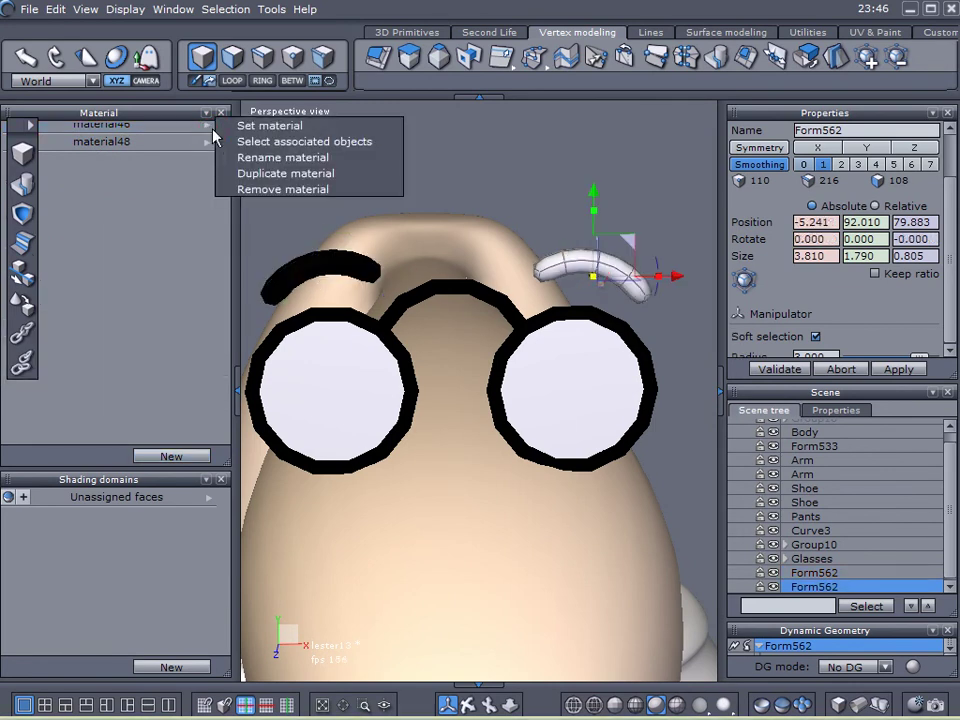
click(240, 124)
click(237, 390)
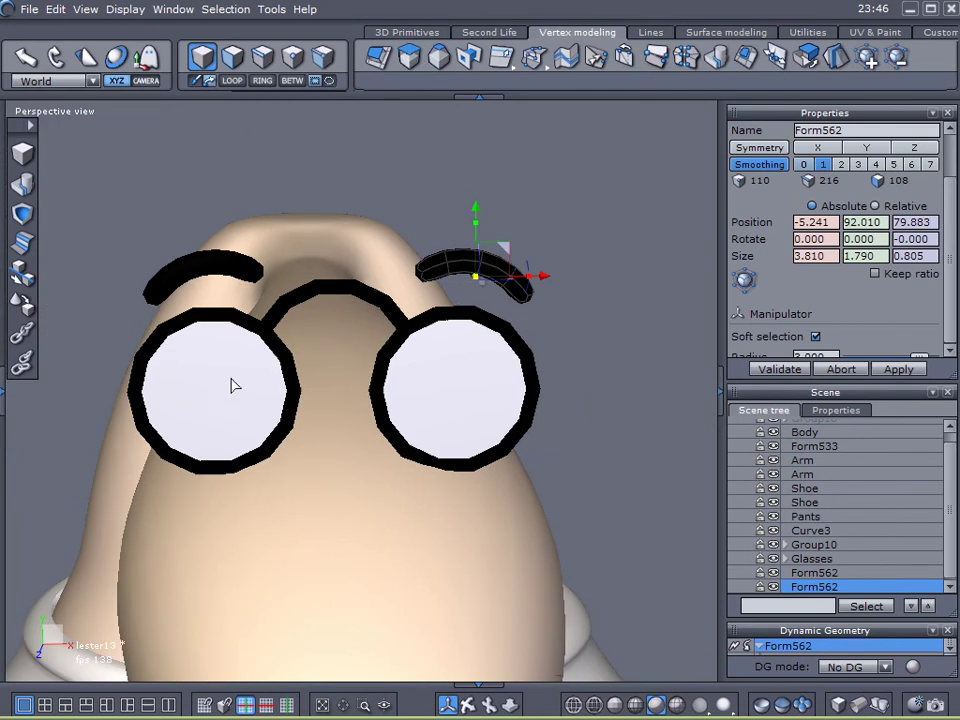
Step: Raise and tilt the eyebrows: right one to about X -4.3, Y 93.7, Z rotation -27.6; left one to about X -14.9, Y 92.3, Z rotation -157.7
middle_drag(370, 350, 409, 360)
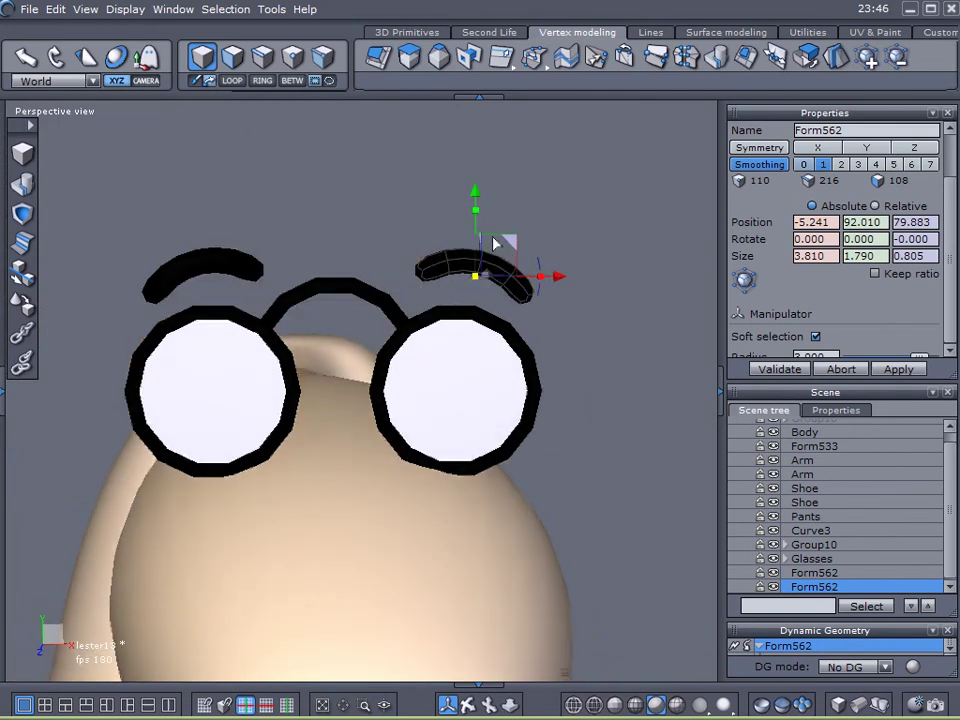
drag(509, 240, 549, 193)
click(224, 254)
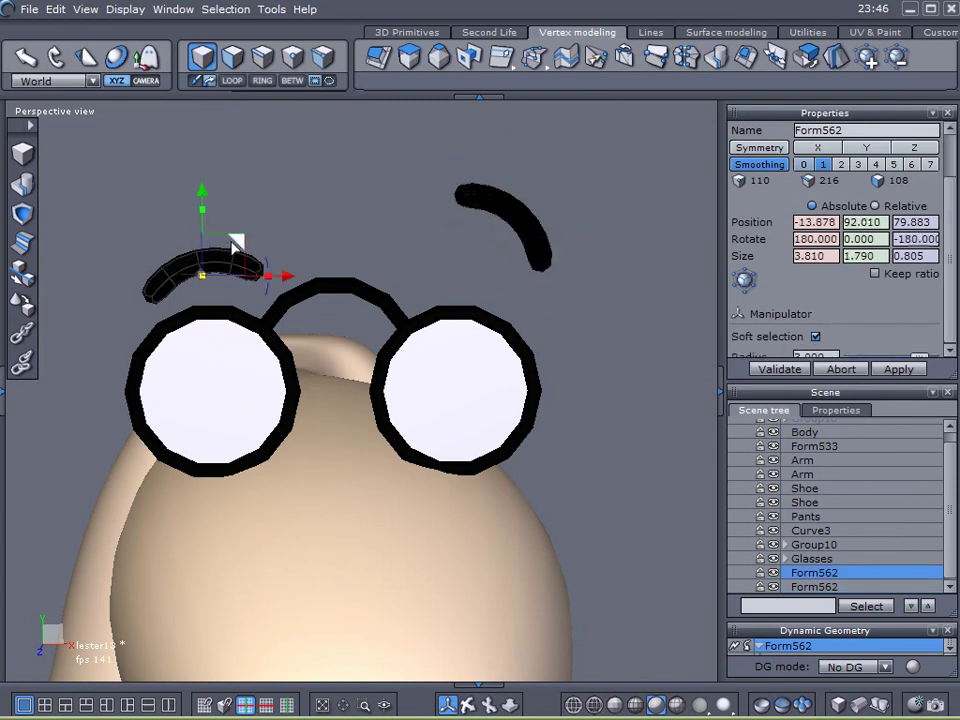
drag(236, 243, 210, 233)
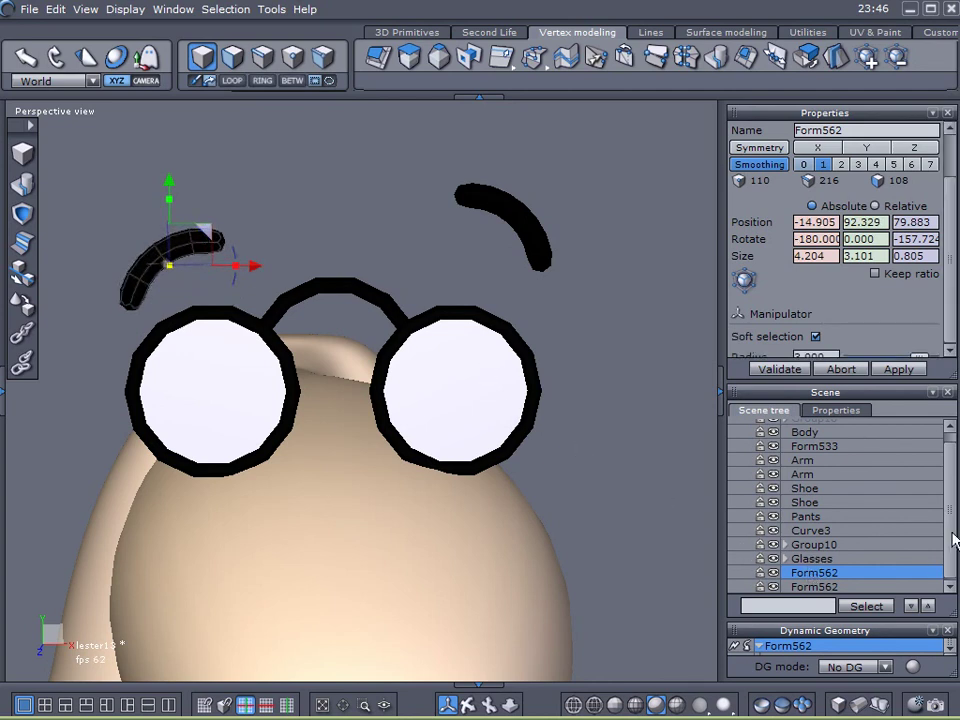
Step: Move both eyebrow objects into the Glasses group in the scene tree
click(786, 559)
scroll(948, 560, down, 2)
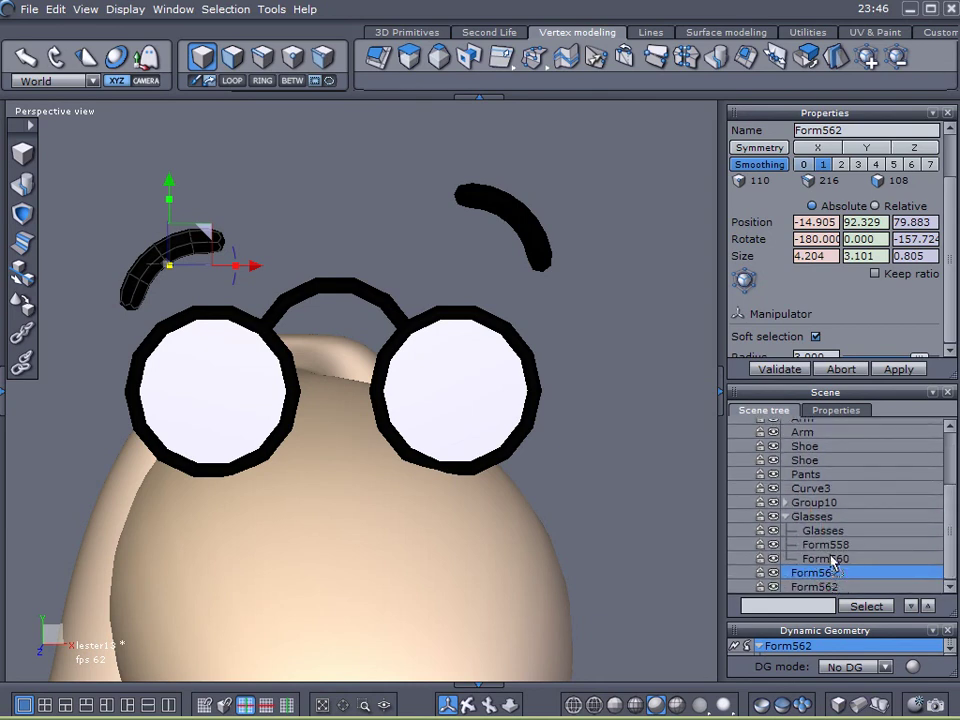
scroll(834, 548, up, 2)
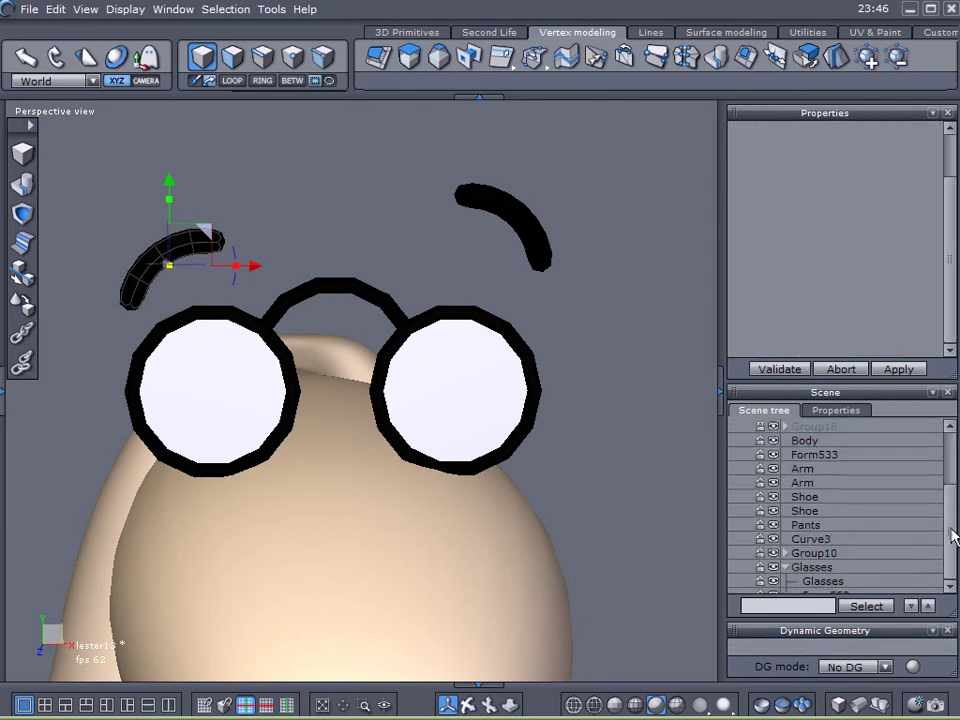
drag(948, 537, 952, 572)
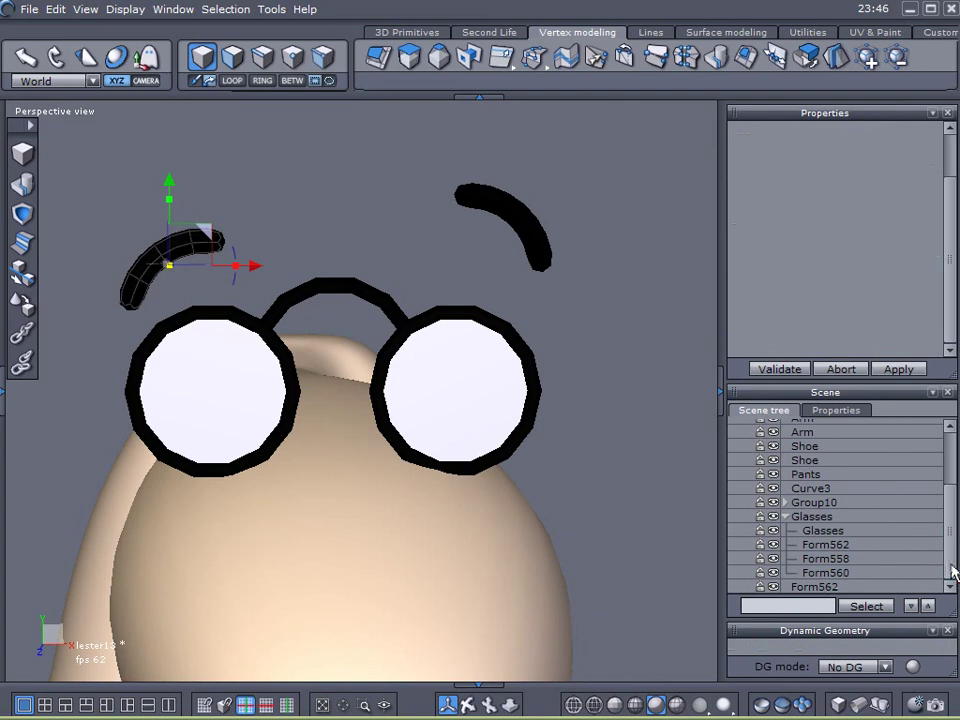
click(812, 587)
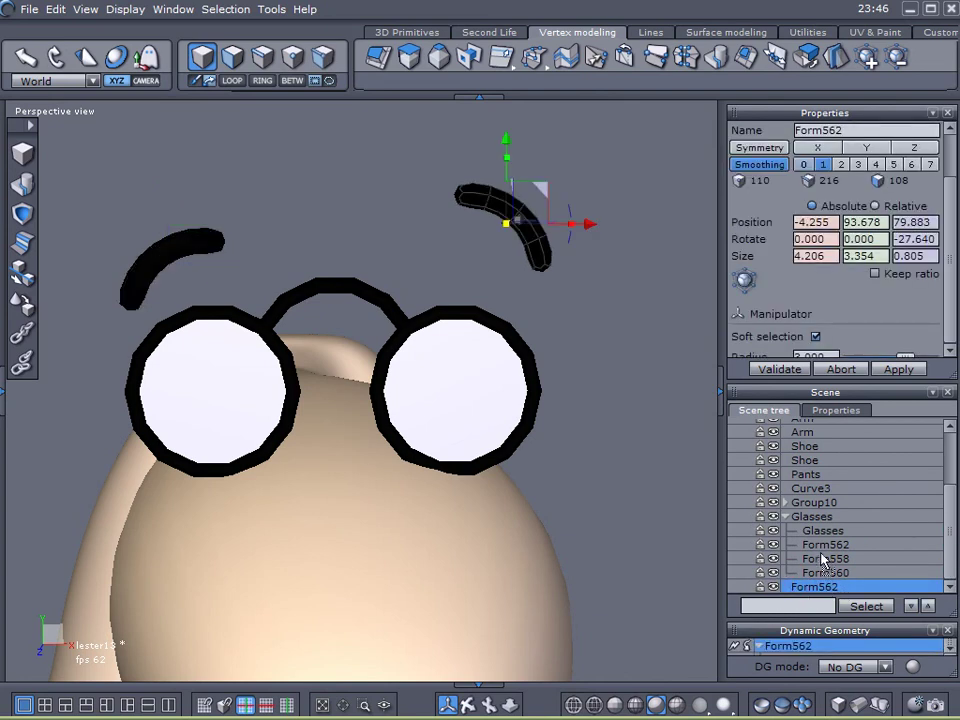
scroll(822, 558, up, 2)
click(786, 567)
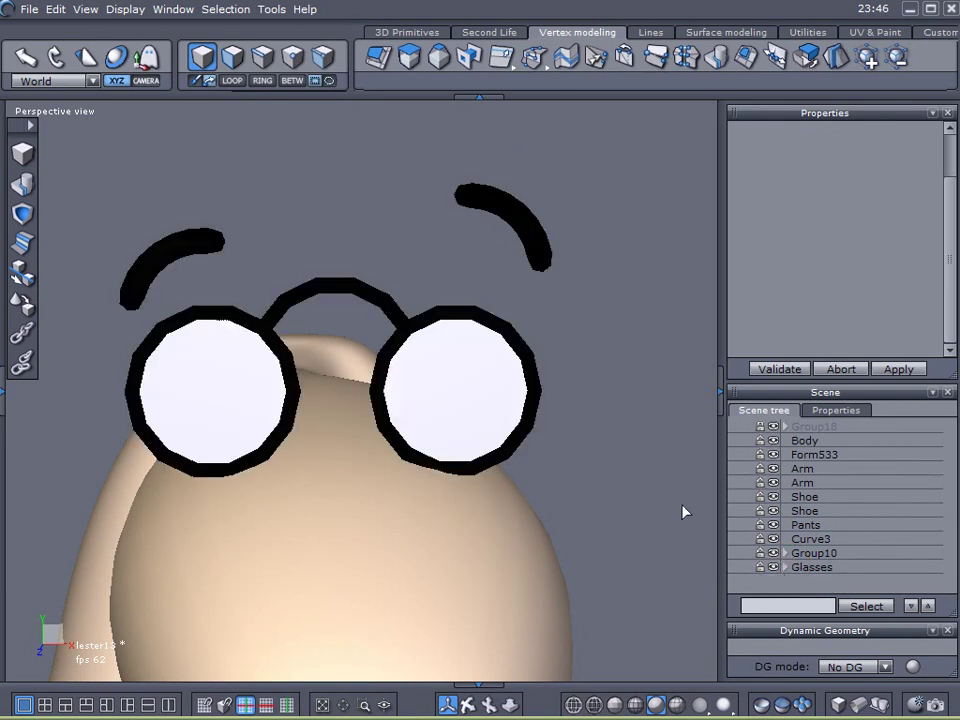
Step: Scale the Glasses group up uniformly to about 22.7 by 14.8 and raise it to about Y 92.2
scroll(500, 445, down, 5)
scroll(495, 445, down, 3)
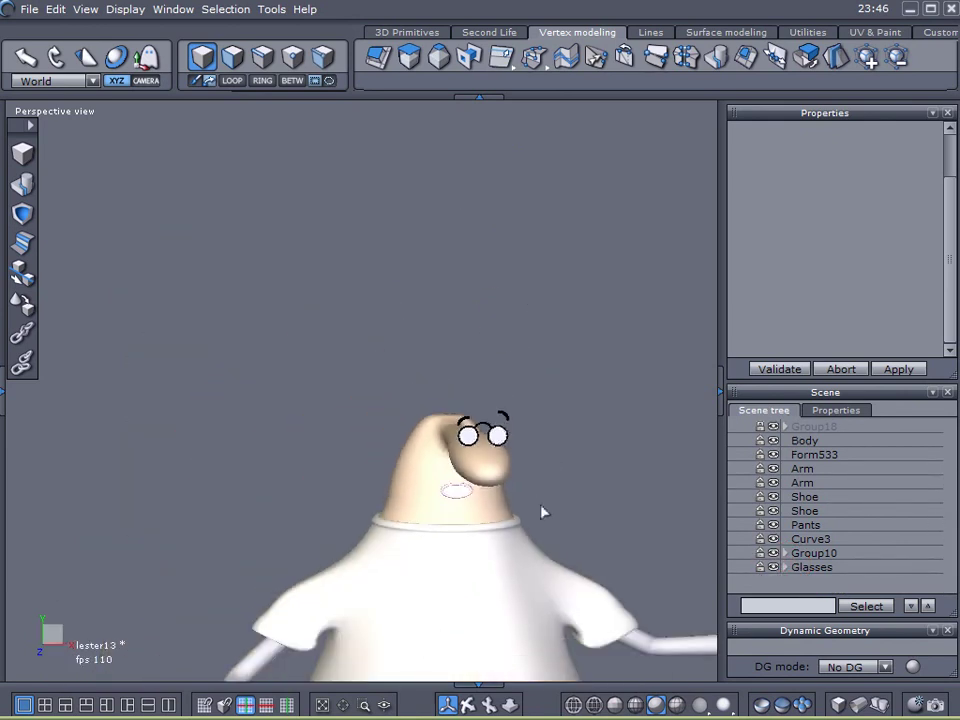
middle_drag(406, 540, 506, 506)
click(523, 440)
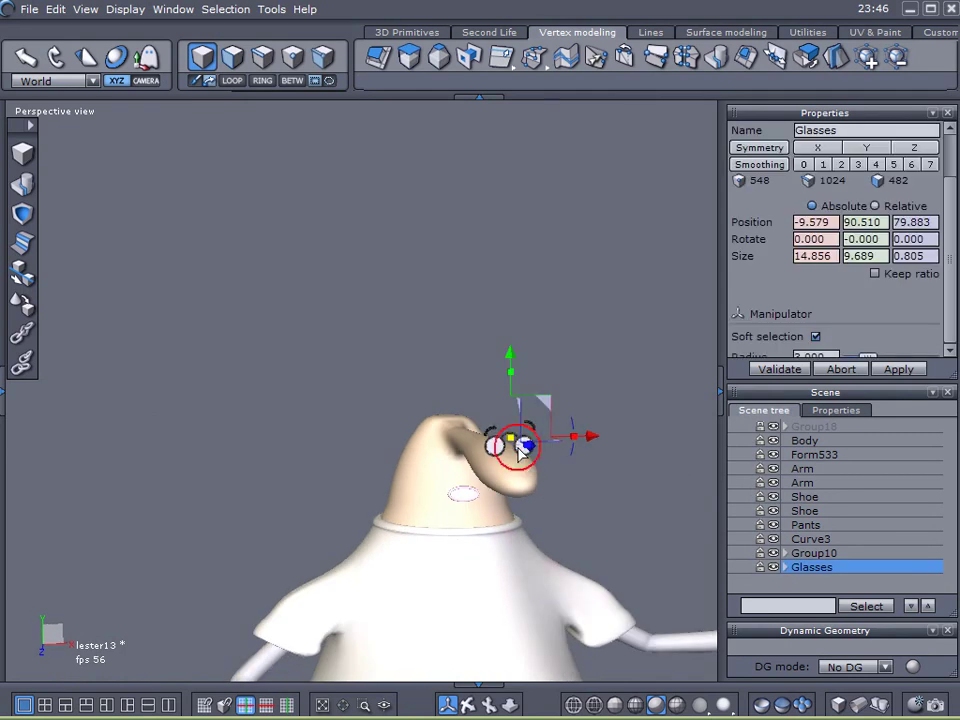
scroll(520, 452, up, 3)
drag(500, 416, 605, 408)
drag(496, 336, 497, 316)
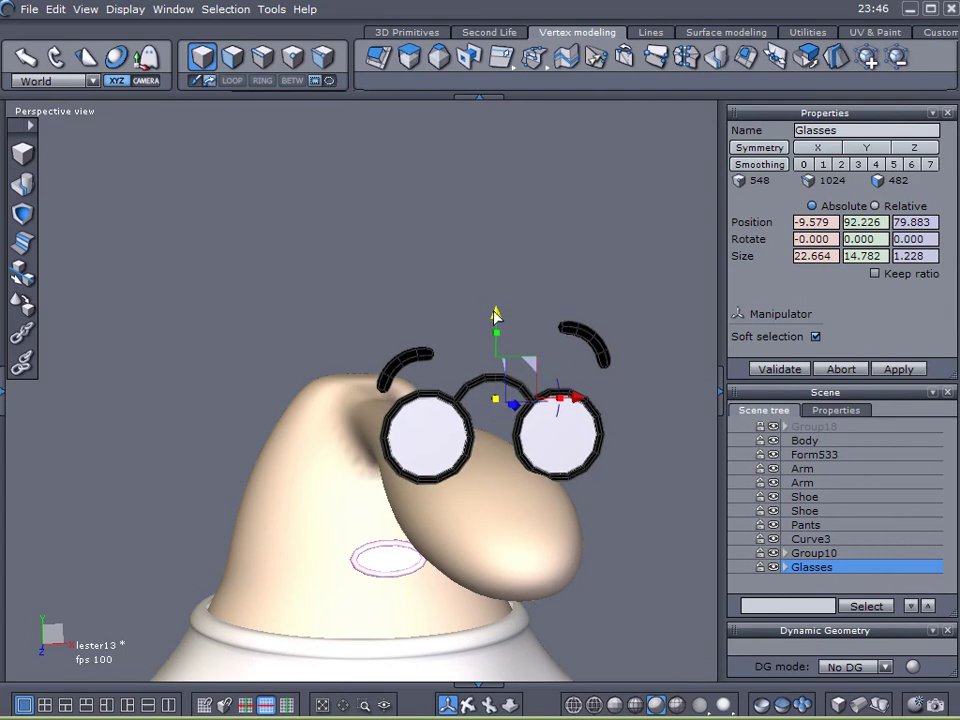
Step: Enlarge the Glasses group further to about 40.5 by 26.4 and raise it to about Y 95.6
scroll(543, 568, down, 4)
scroll(356, 439, up, 6)
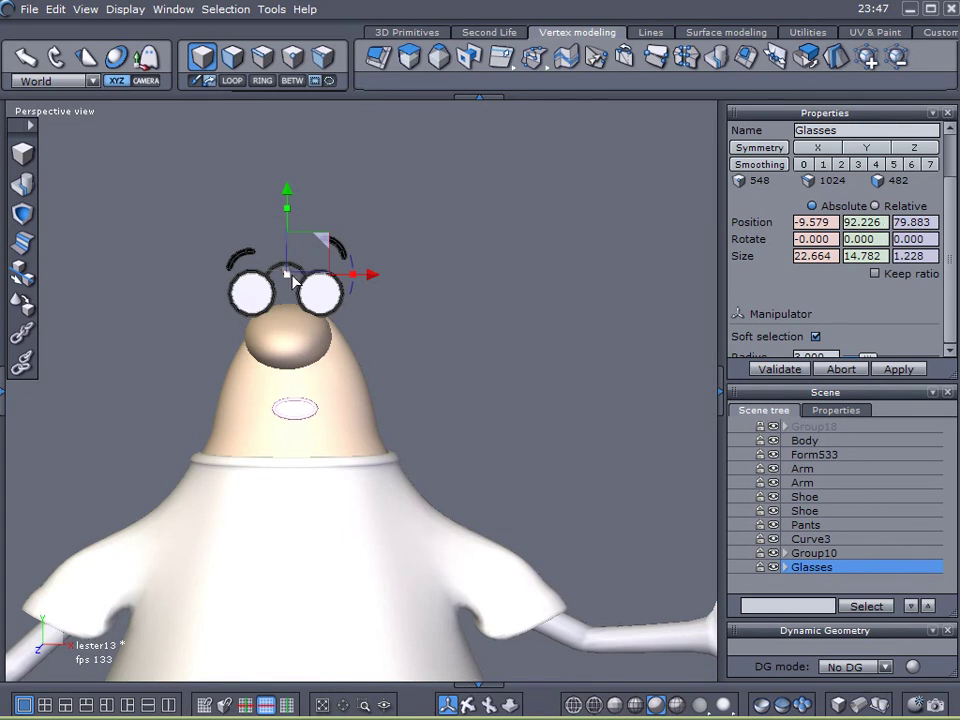
drag(293, 281, 287, 175)
scroll(343, 347, down, 5)
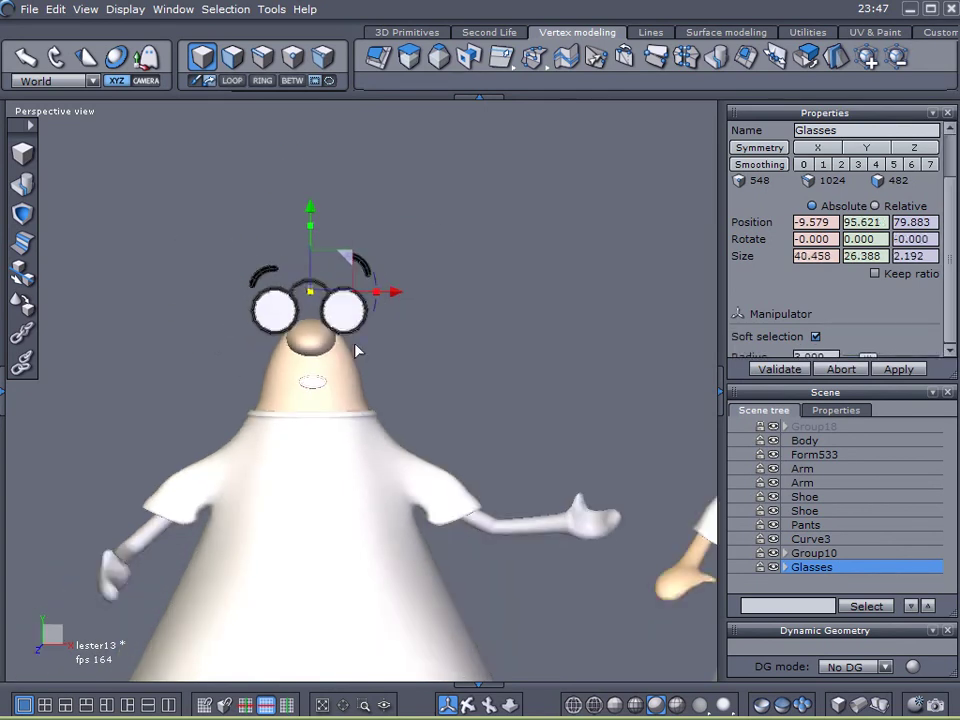
Step: Move the Glasses group back along the nose to about Z 69.0 and up to about Y 96.5
middle_drag(425, 387, 289, 330)
scroll(280, 318, up, 5)
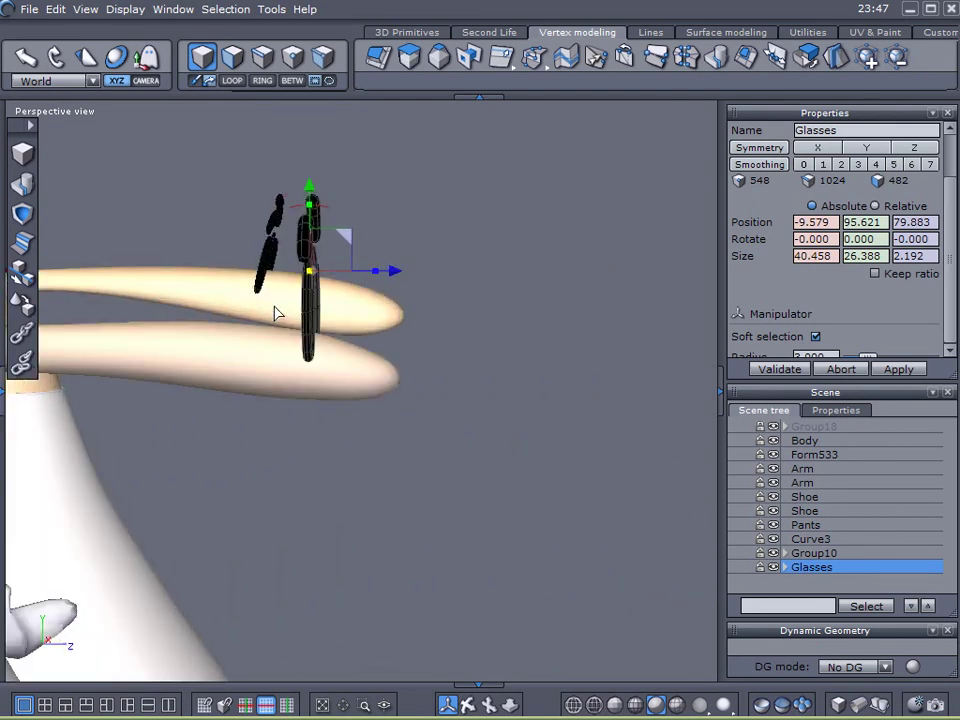
drag(397, 274, 328, 281)
middle_drag(459, 324, 172, 285)
drag(237, 190, 238, 186)
middle_drag(555, 252, 349, 276)
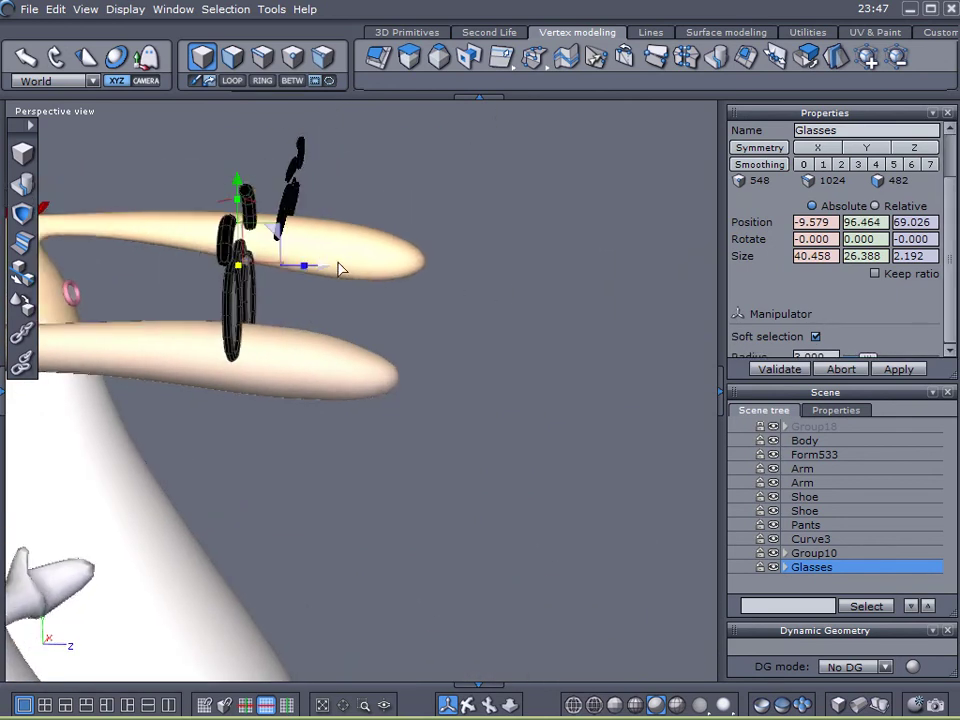
Step: Tilt the Glasses group about 9.6 degrees around the X axis and compare its fit with the reference character
middle_drag(306, 172, 377, 233)
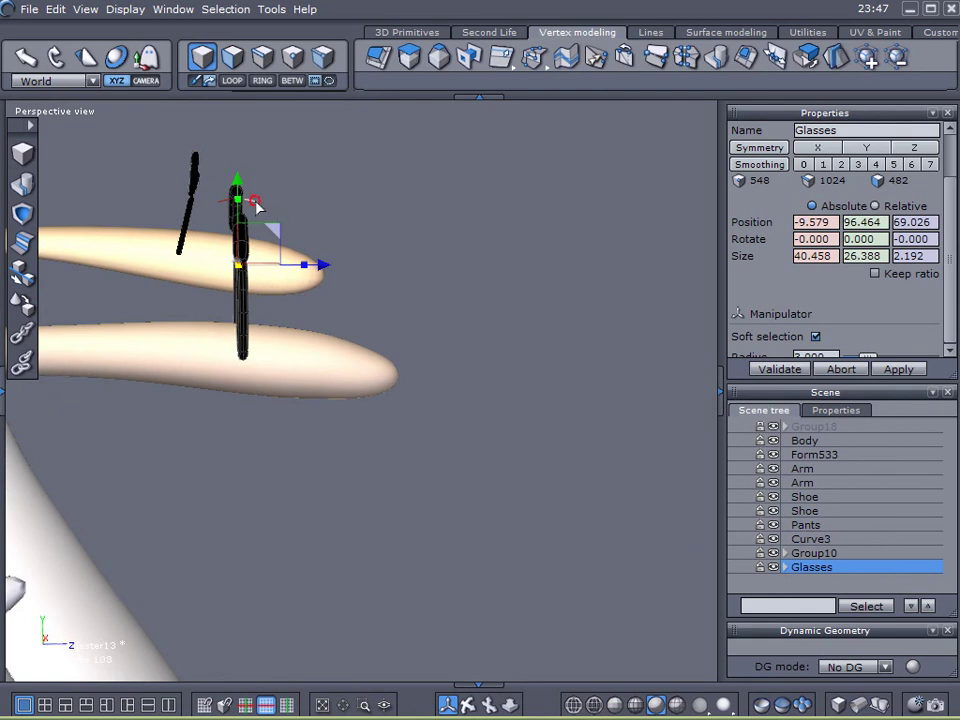
drag(257, 207, 267, 216)
middle_drag(305, 232, 139, 268)
scroll(268, 345, down, 6)
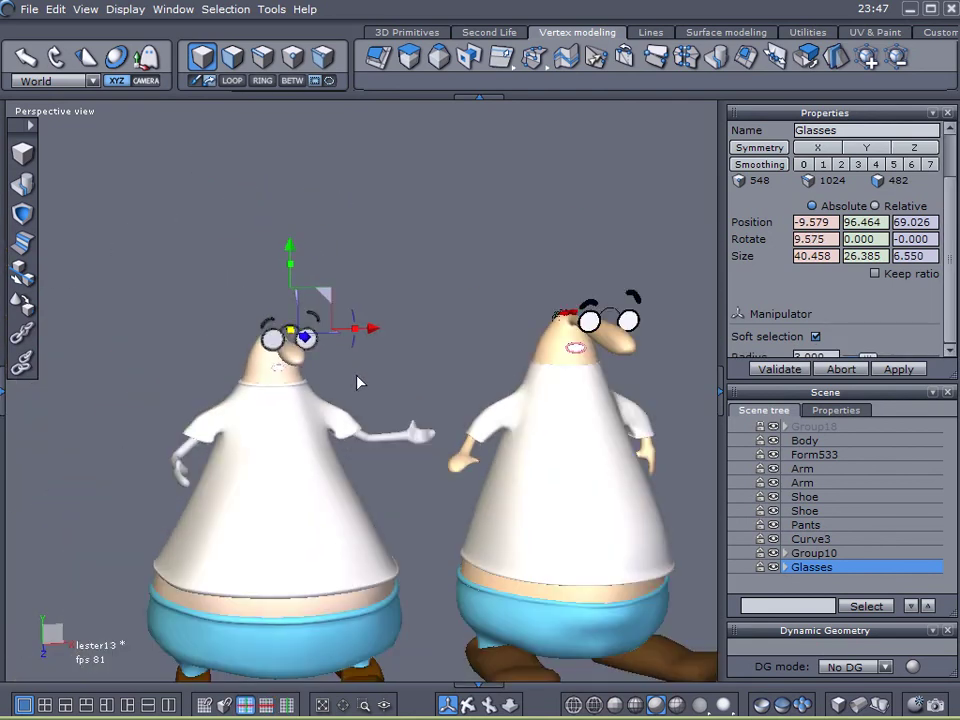
scroll(356, 380, up, 5)
middle_drag(425, 345, 353, 311)
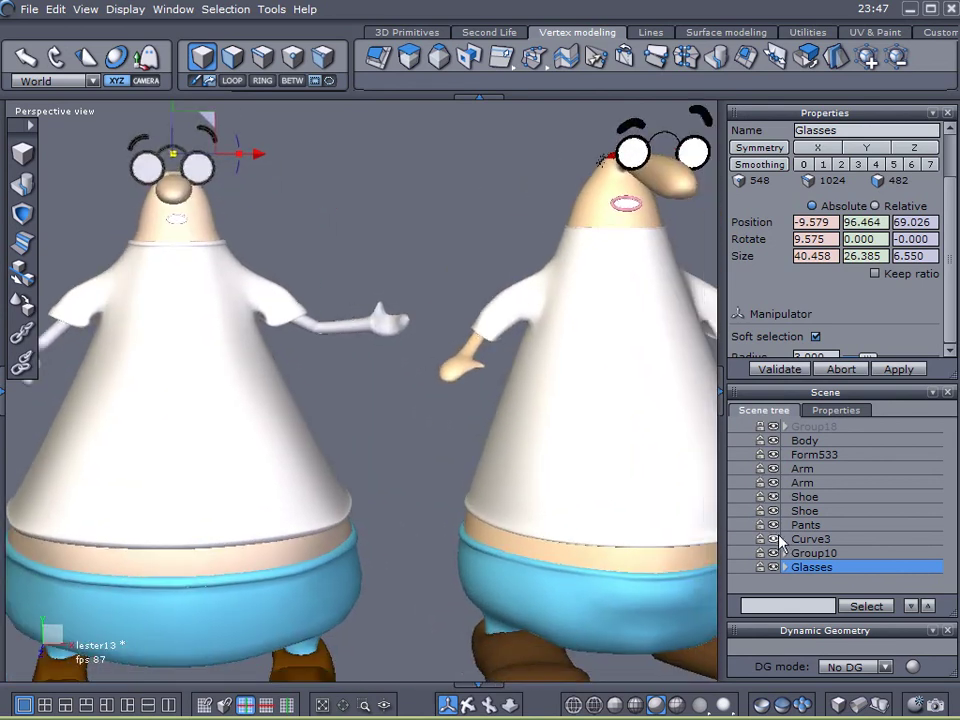
middle_drag(437, 382, 401, 428)
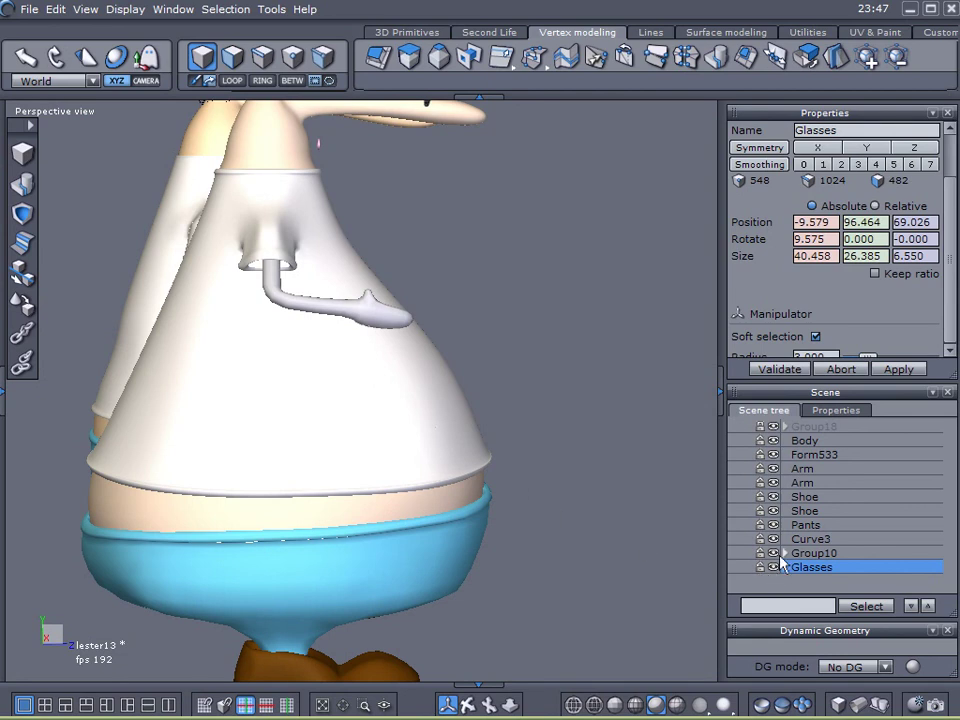
Step: Hide the Form533 shirt and select the neighbouring edges across the front of the Body's lower belly in edge mode
click(775, 455)
middle_drag(624, 471, 320, 485)
click(405, 435)
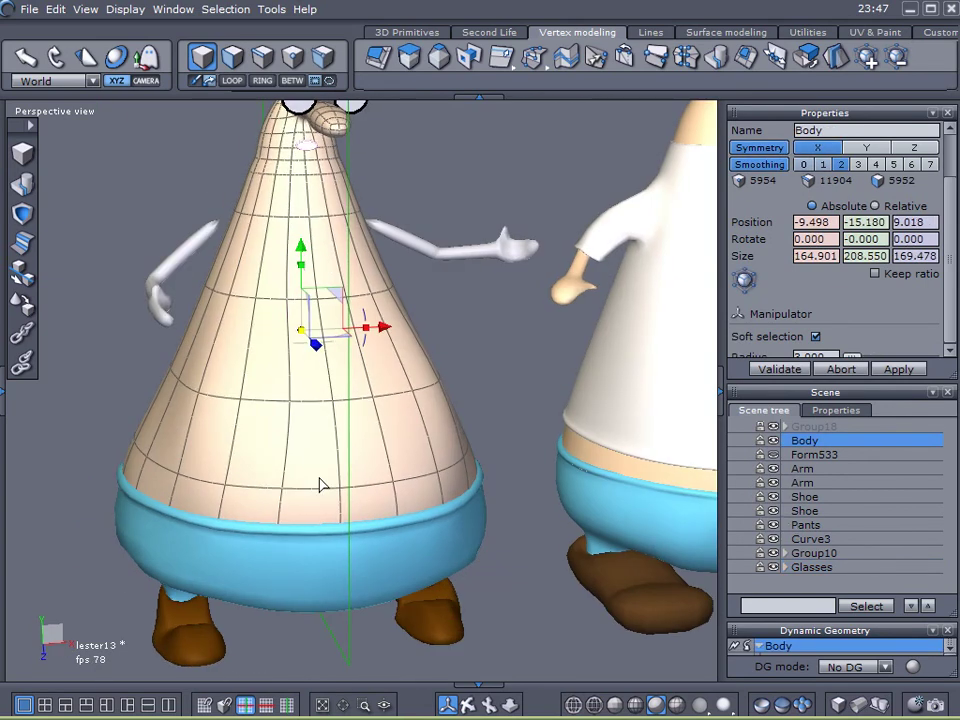
click(262, 56)
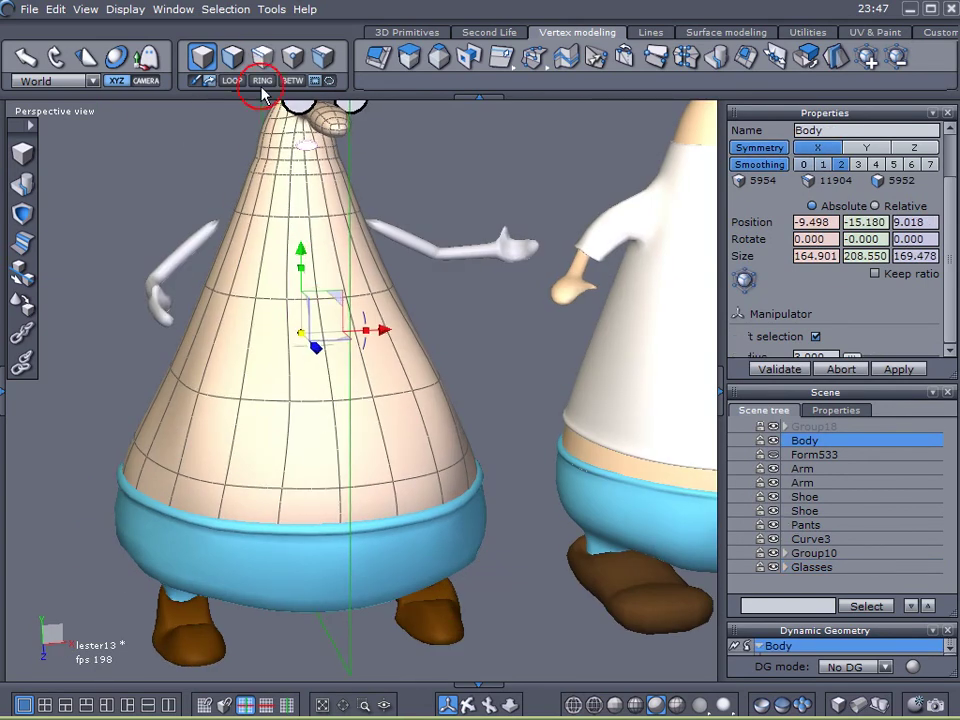
click(313, 401)
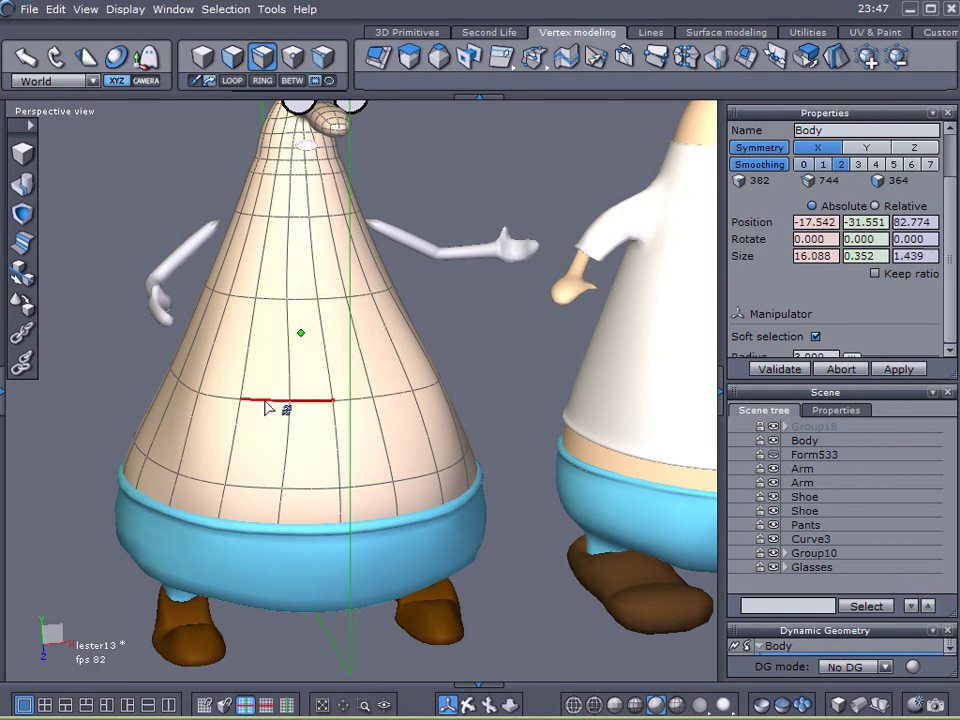
middle_drag(287, 485, 77, 514)
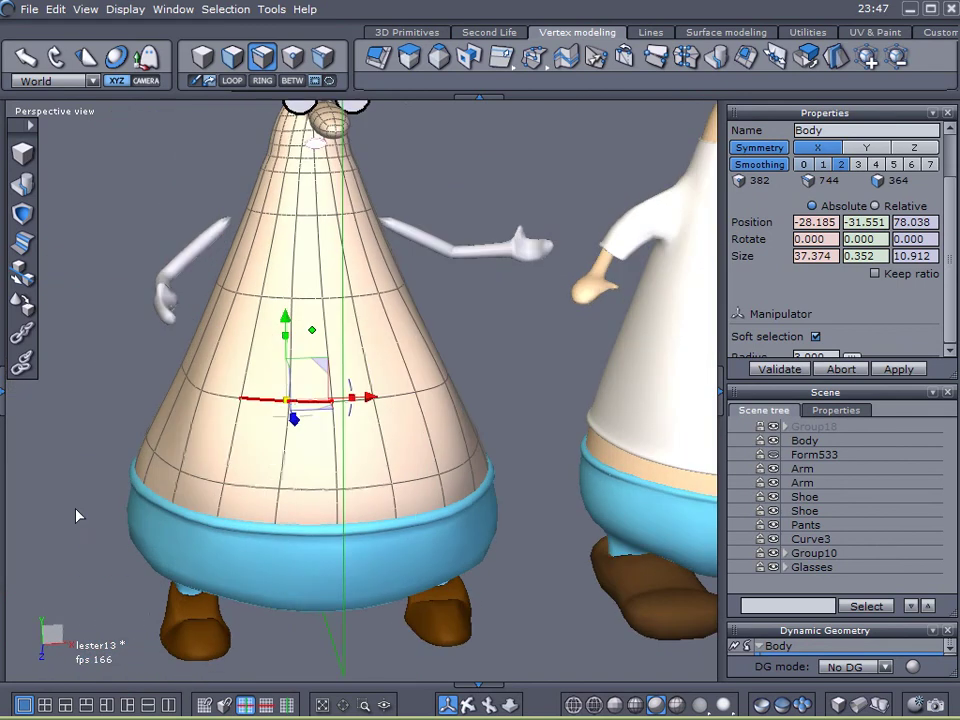
middle_drag(355, 327, 543, 500)
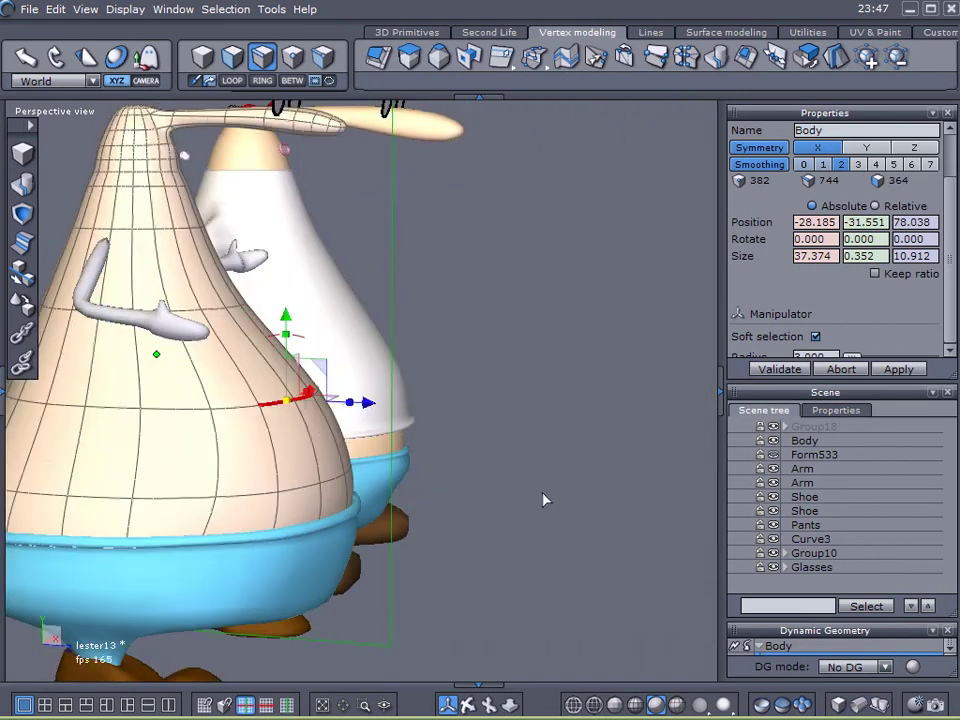
Step: Try to pull the selected belly edges forward along Z, using a soft selection radius of about 21.7, and undo the moves
drag(380, 411, 411, 403)
key(ctrl+z)
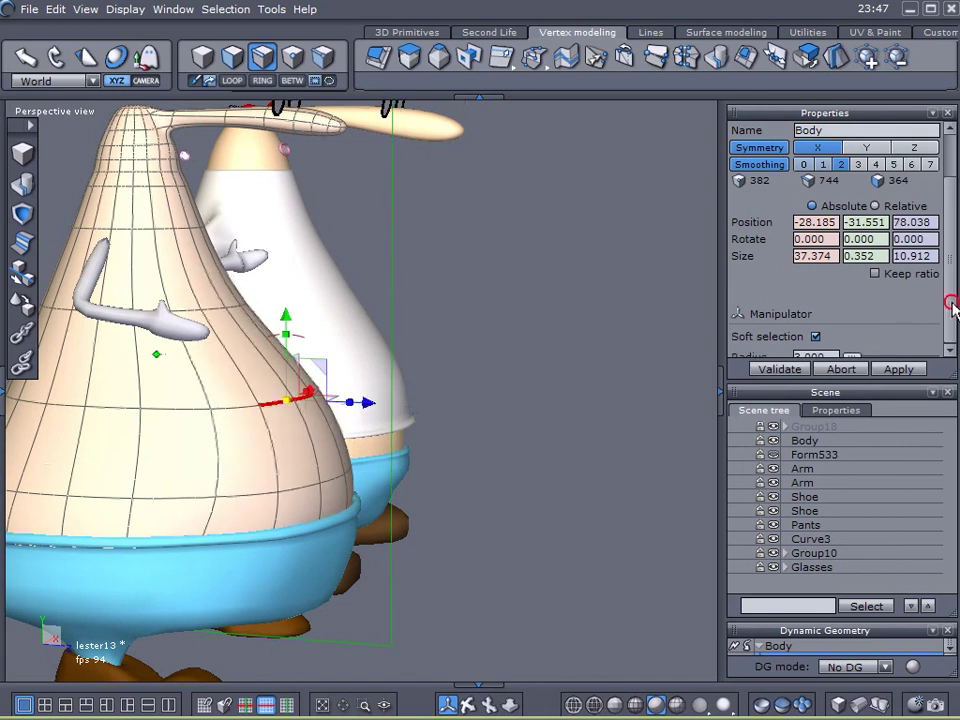
drag(953, 311, 950, 333)
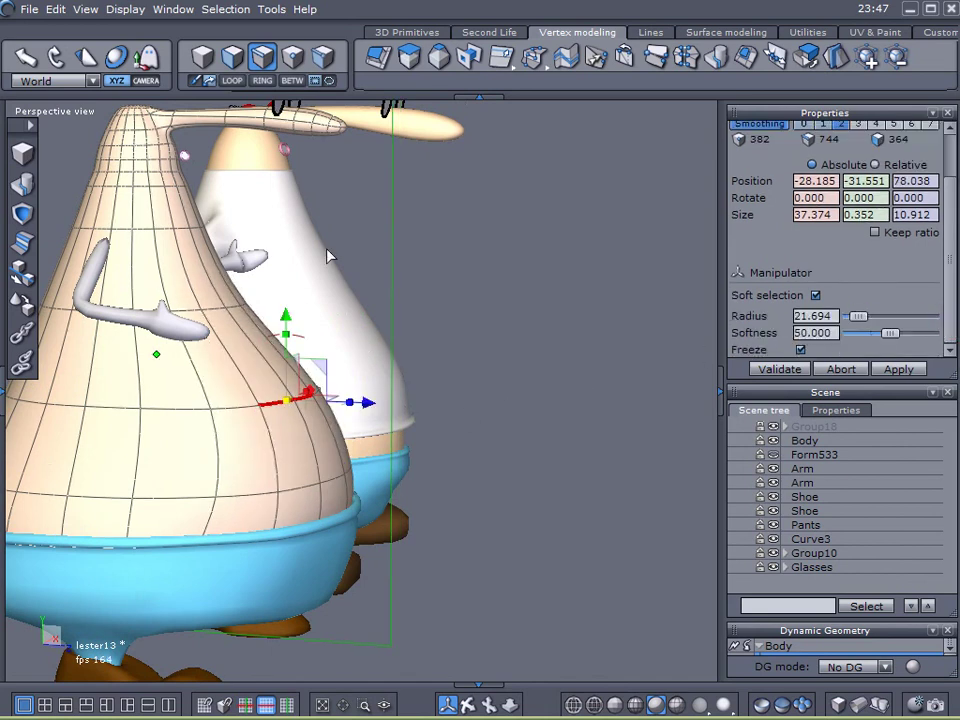
mouse_move(368, 403)
mouse_down()
mouse_move(400, 411)
mouse_move(375, 418)
mouse_up()
key(ctrl+z)
Step: Turn off soft selection and show the Form533 shirt over the Body again
right_drag(528, 436, 285, 429)
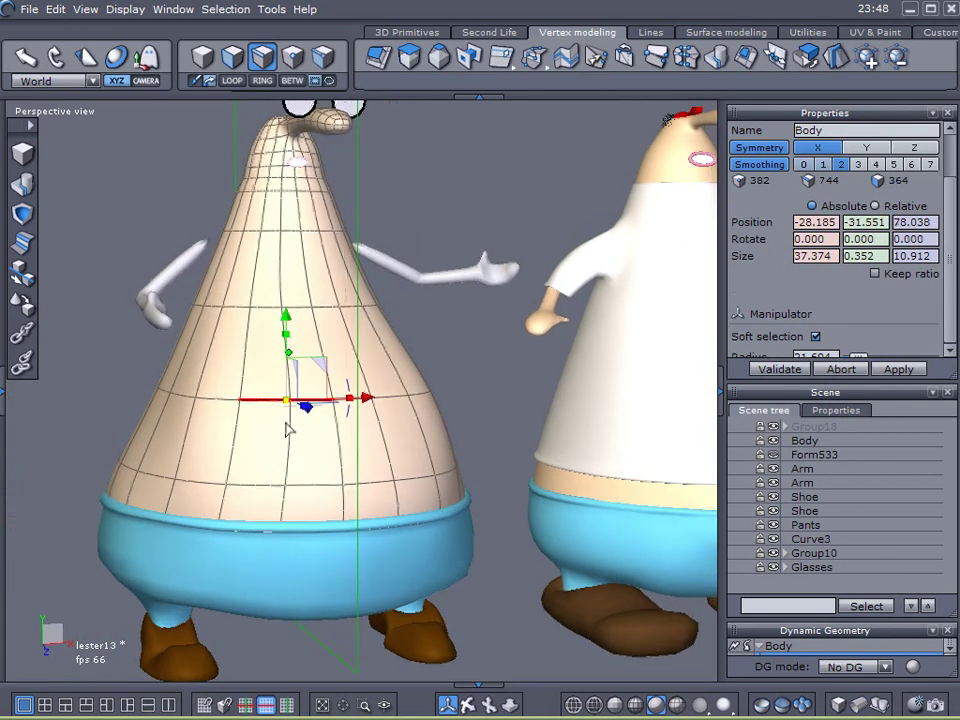
right_drag(461, 392, 474, 451)
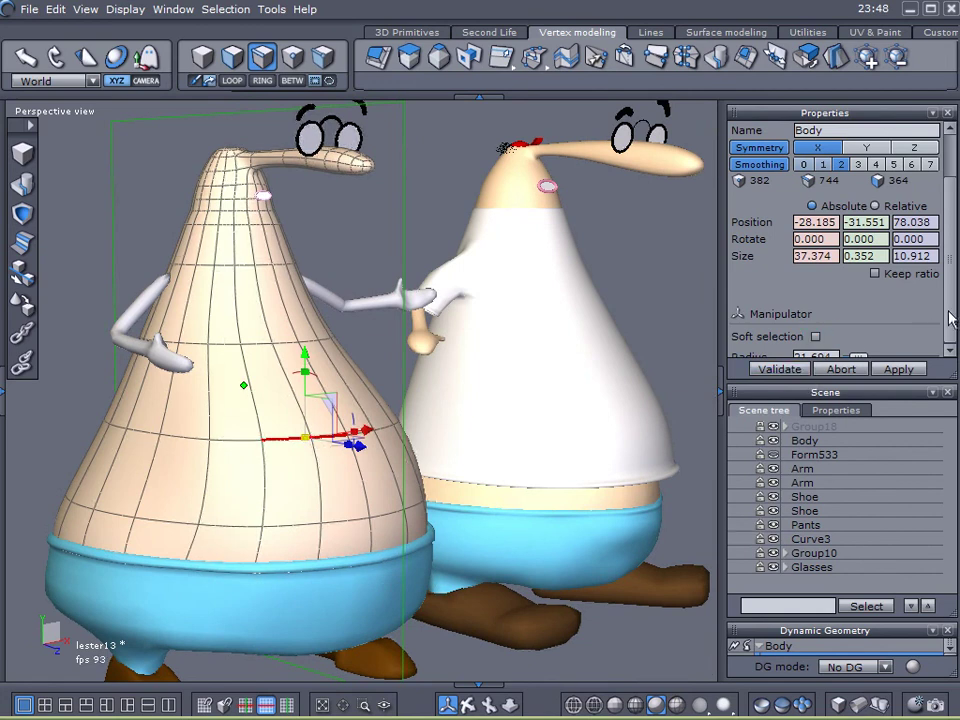
click(773, 455)
right_drag(700, 440, 466, 452)
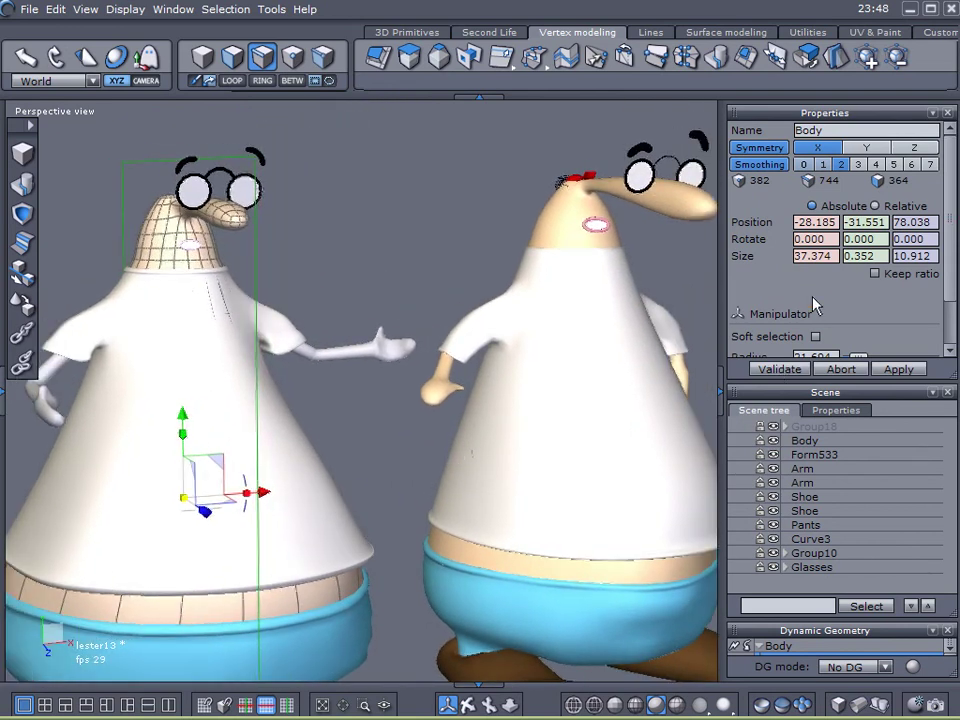